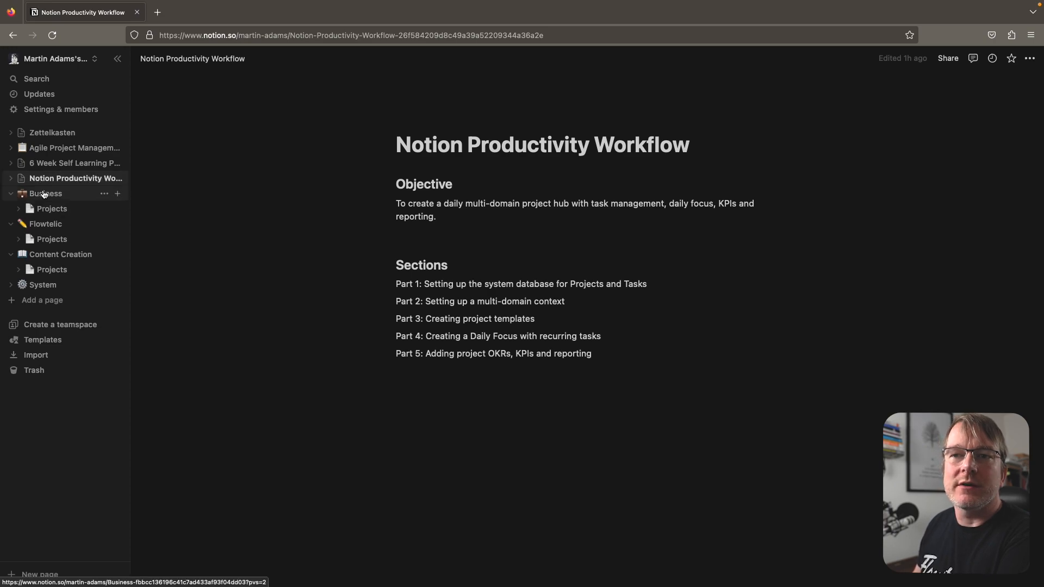
# Step: Review the Flowtelic and Content Creation pages and the Projects and Tasks databases inside System
pyautogui.click(57, 228)
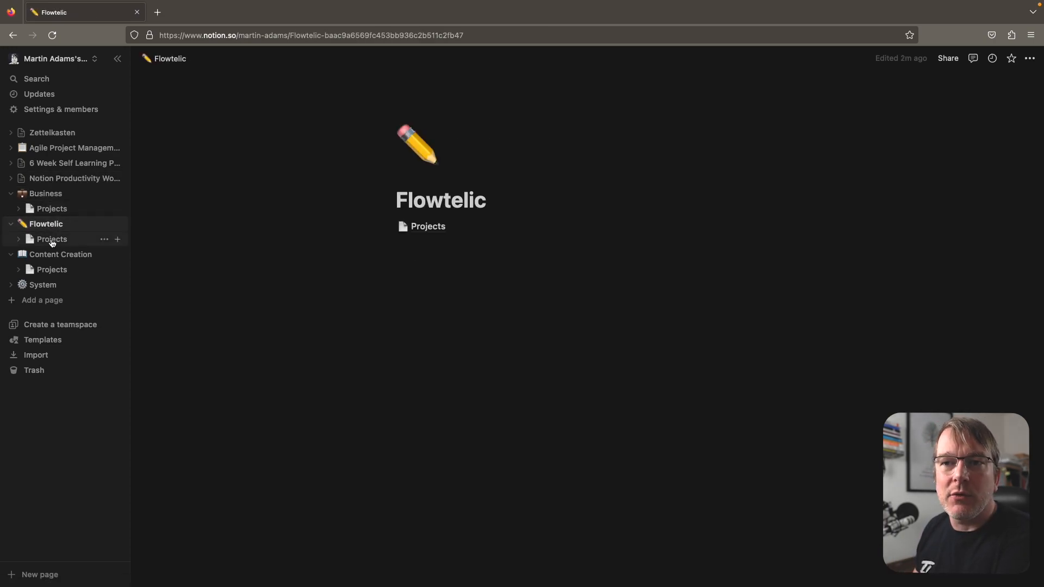
pyautogui.click(51, 239)
pyautogui.click(46, 259)
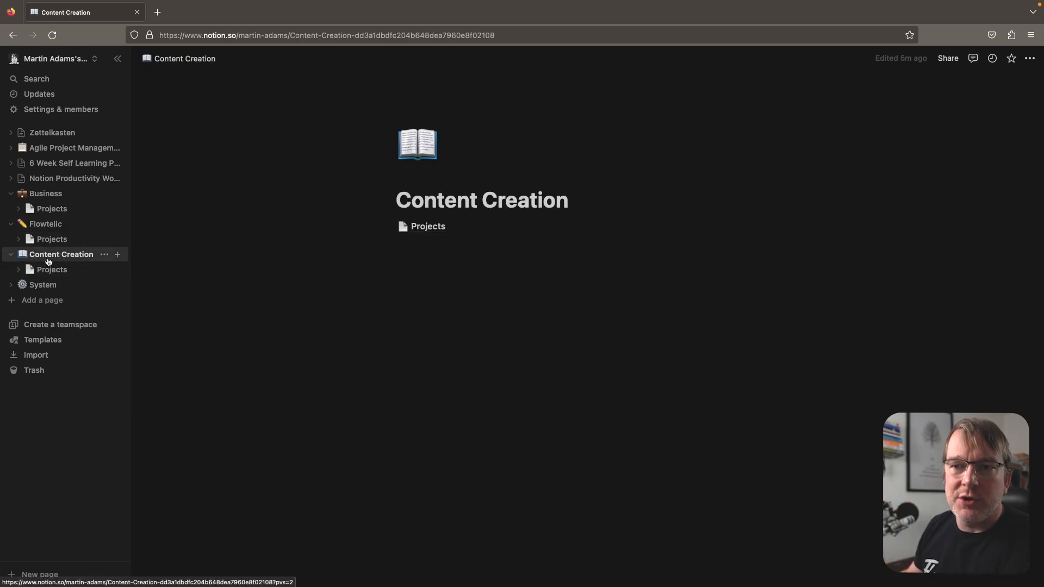
pyautogui.click(9, 286)
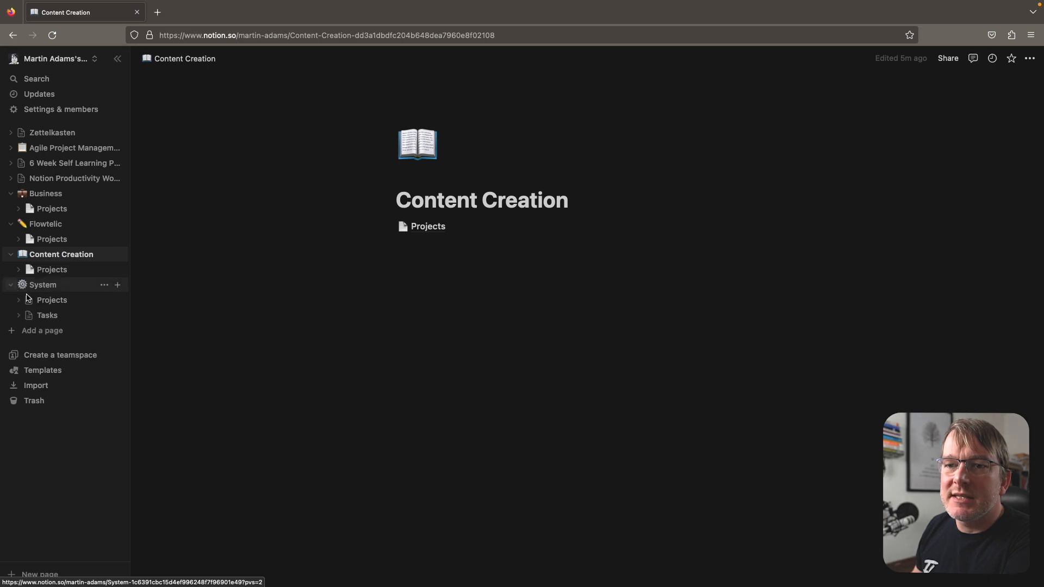
pyautogui.click(50, 300)
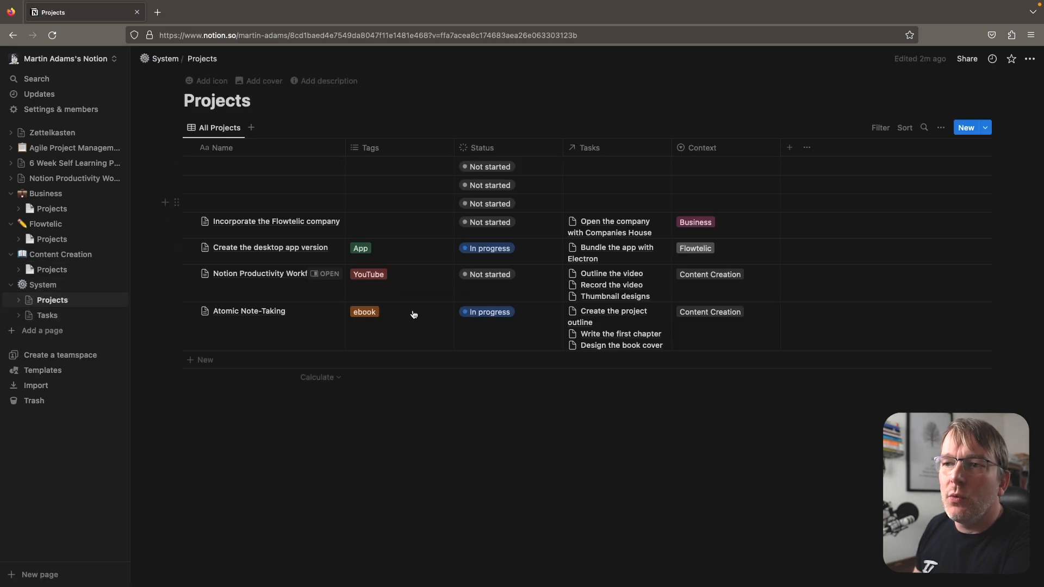
pyautogui.click(47, 315)
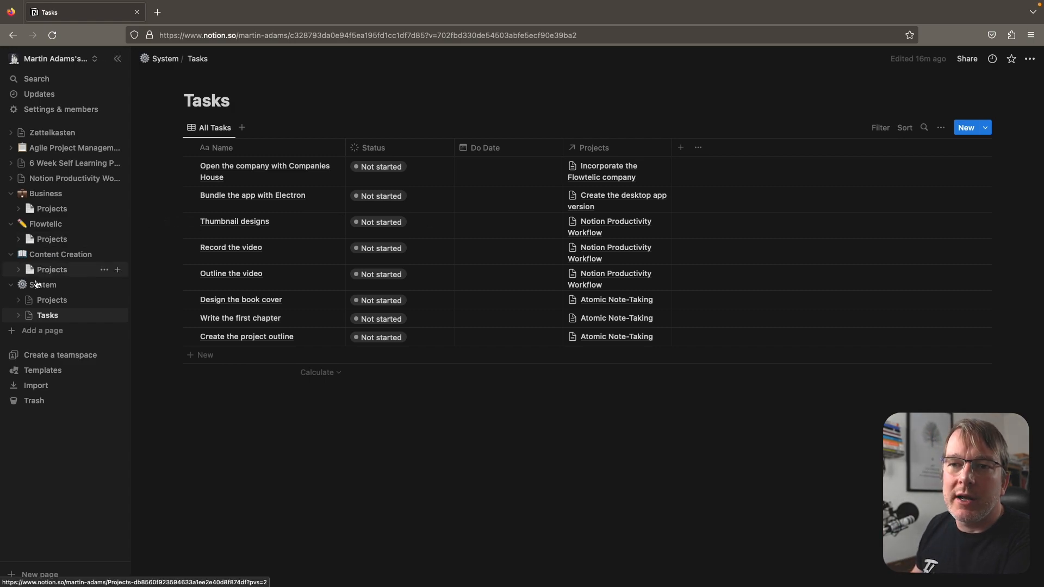
# Step: Collapse System and examine the Atomic Note-Taking project among the Content Creation projects, closing it when finished
pyautogui.click(11, 285)
pyautogui.click(57, 270)
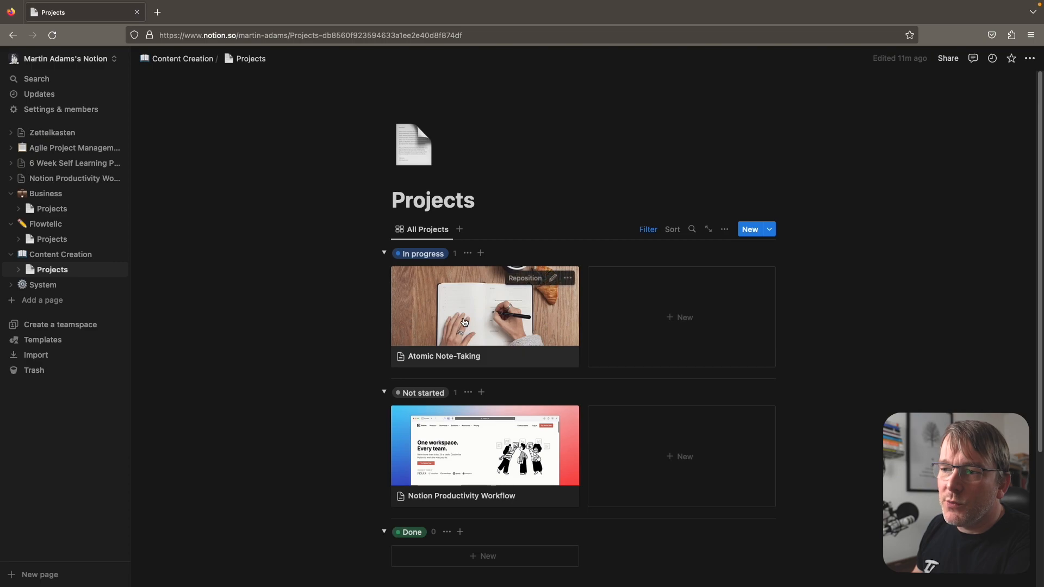
pyautogui.click(481, 326)
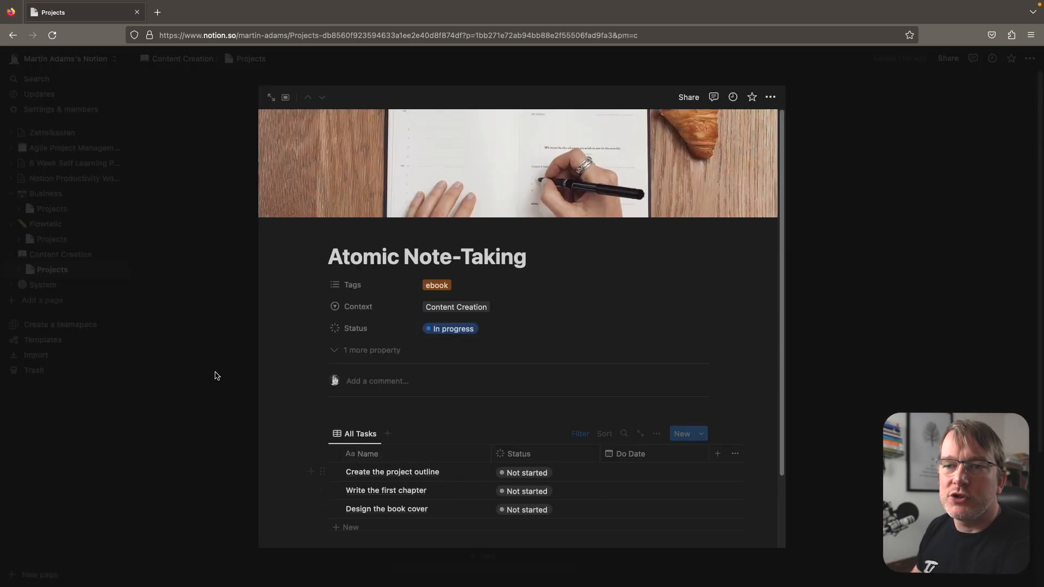
pyautogui.click(208, 317)
# Step: Return to the Notion Productivity Workflow page and collapse the Content Creation, Flowtelic and Business sections of the page tree
pyautogui.click(79, 178)
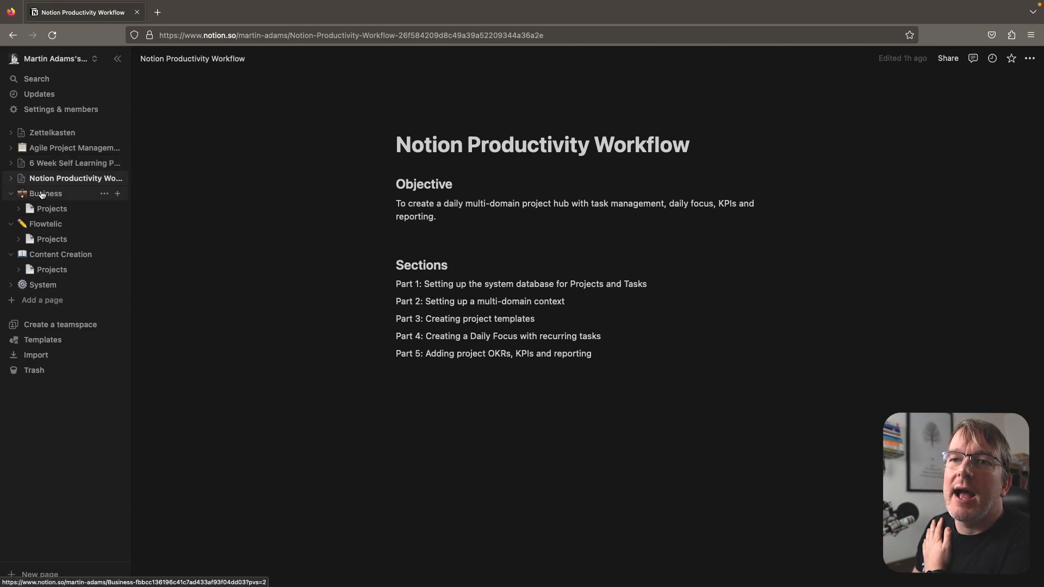
pyautogui.click(11, 255)
pyautogui.click(11, 224)
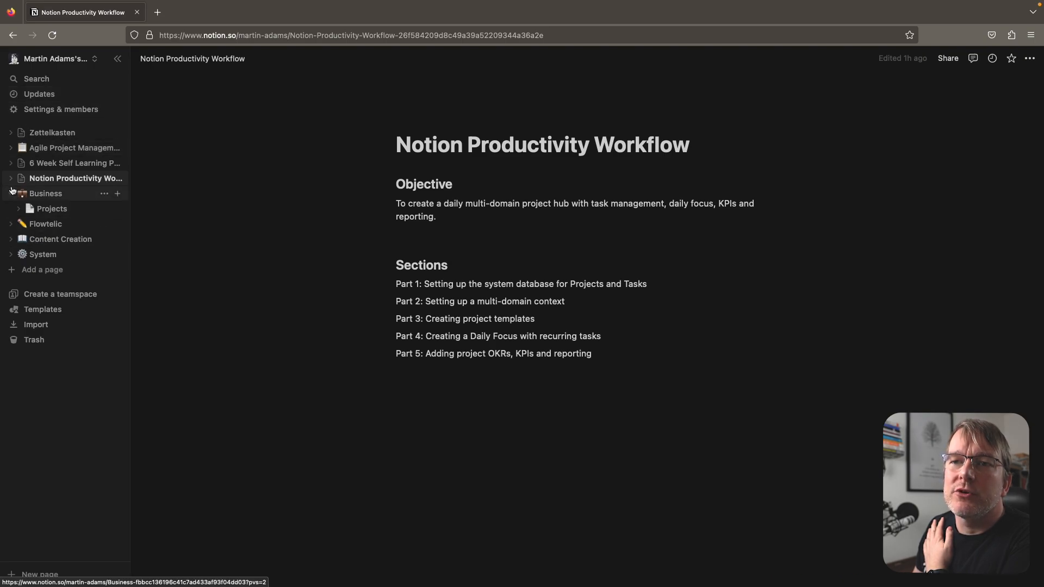
pyautogui.click(12, 194)
pyautogui.click(12, 193)
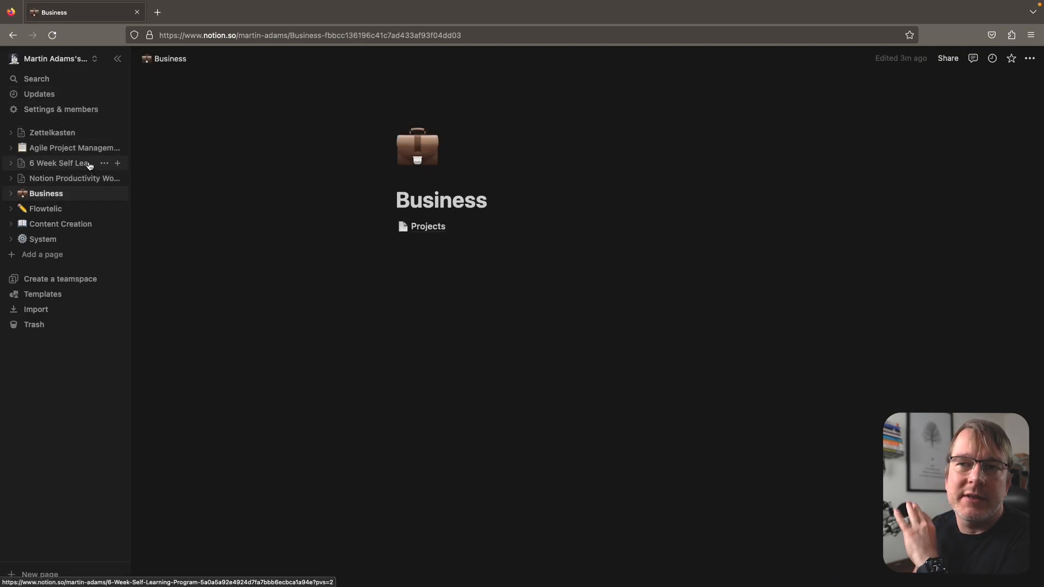
# Step: Create an empty page titled "All Tasks", move it inside the System page and open it there
pyautogui.click(41, 254)
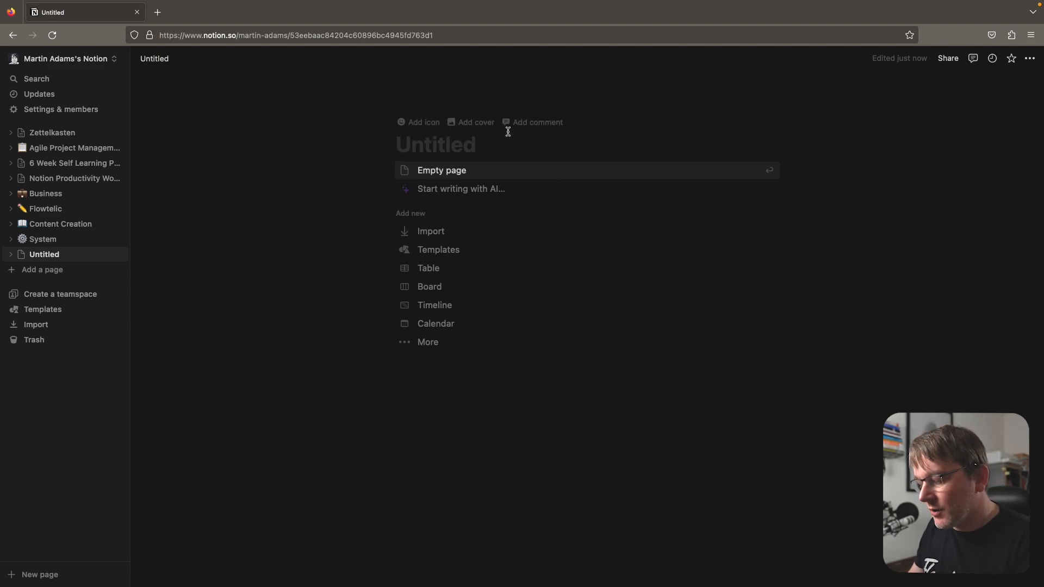
pyautogui.write('All Tasks')
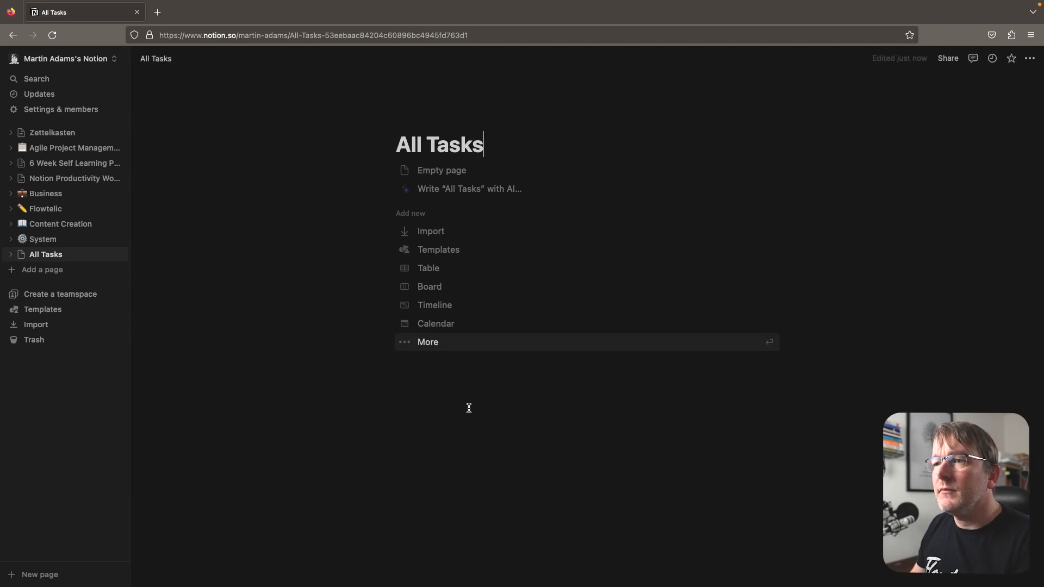
pyautogui.click(429, 431)
pyautogui.moveTo(56, 262); pyautogui.dragTo(42, 240)
pyautogui.click(11, 239)
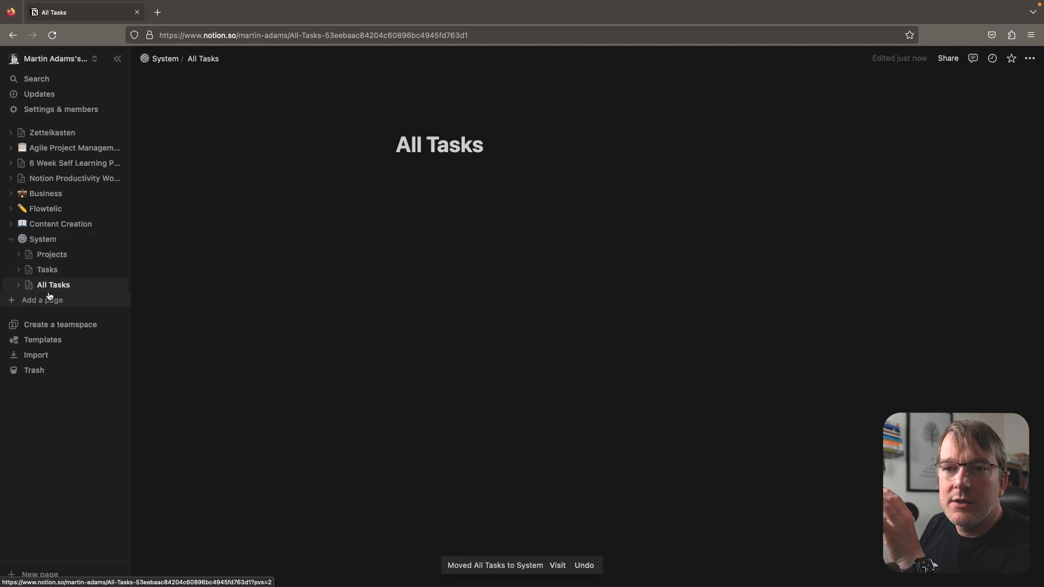
pyautogui.click(49, 285)
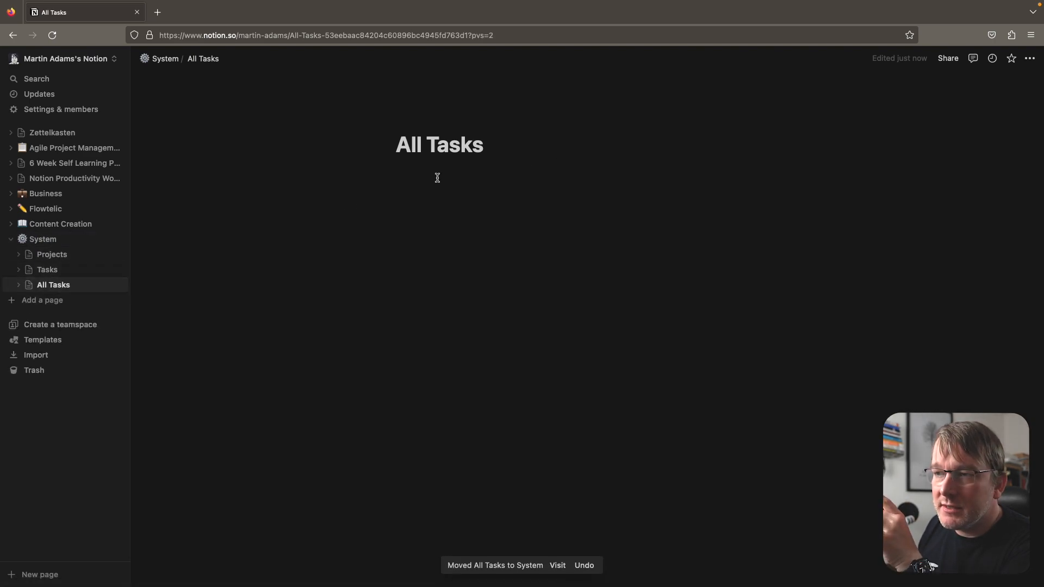
# Step: Add the All Tasks page to the favorites and give it the green check mark emoji as its icon
pyautogui.click(1011, 58)
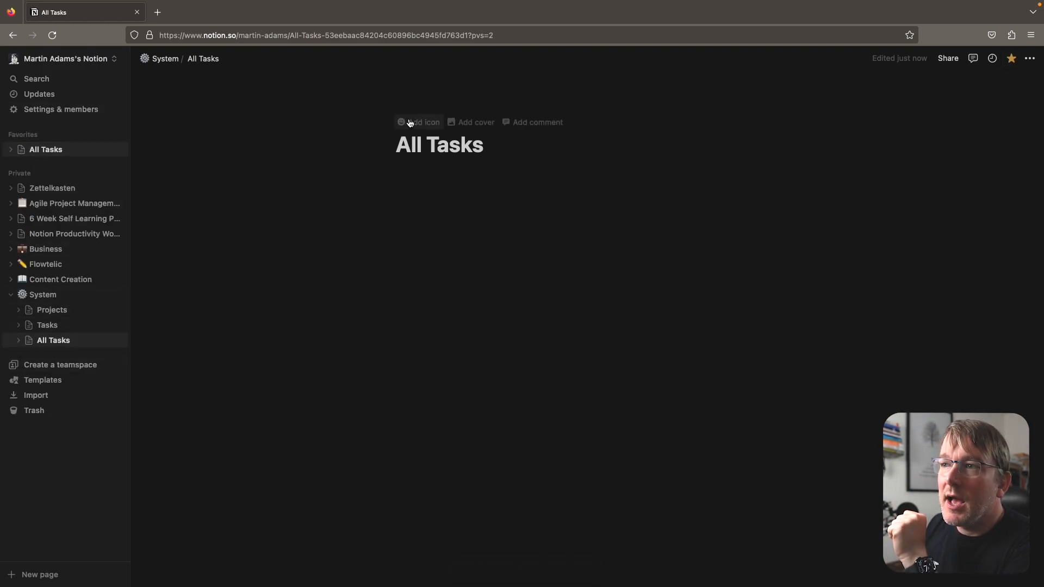
pyautogui.click(405, 122)
pyautogui.write('check')
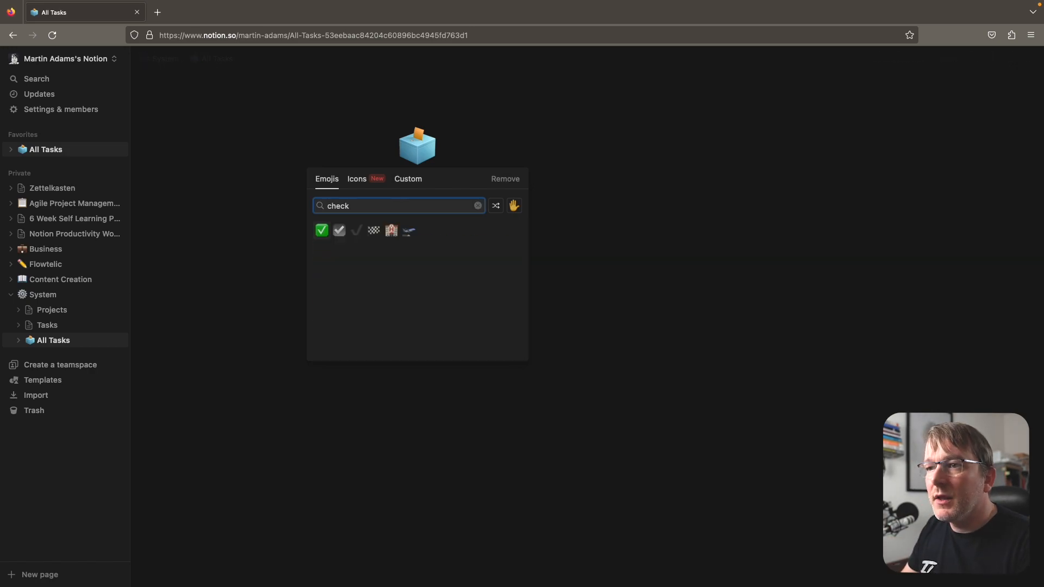
pyautogui.click(322, 230)
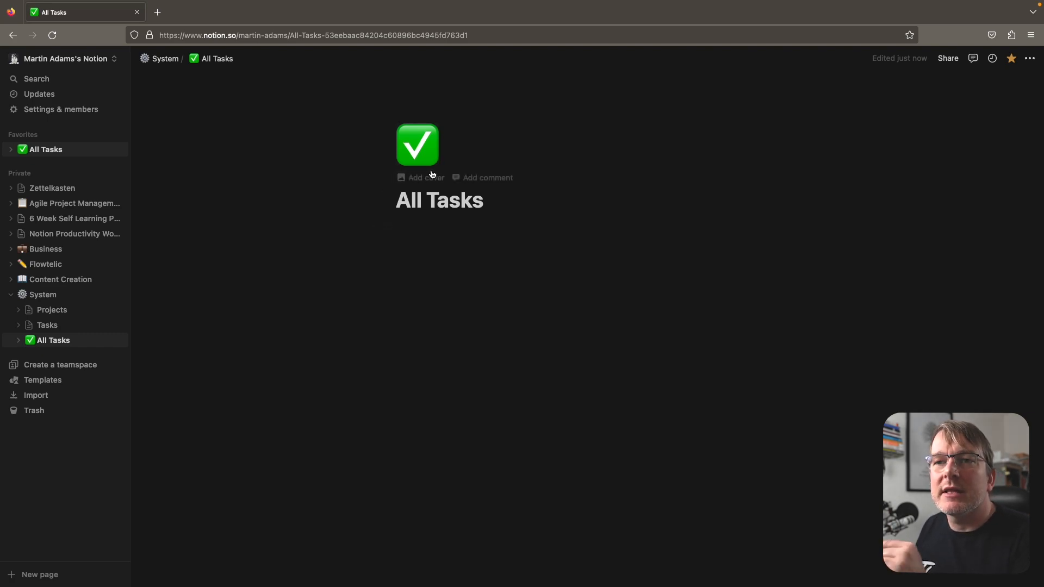
# Step: Insert a table view of the existing Tasks database on the All Tasks page, copying its All Tasks view
pyautogui.click(458, 229)
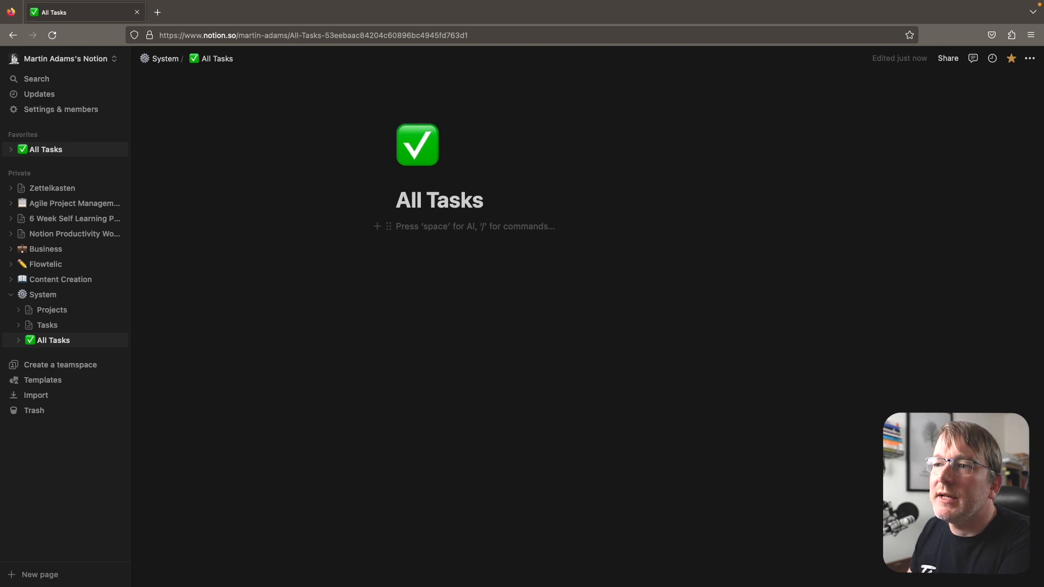
pyautogui.write('/')
pyautogui.scroll(-3, 500, 386)
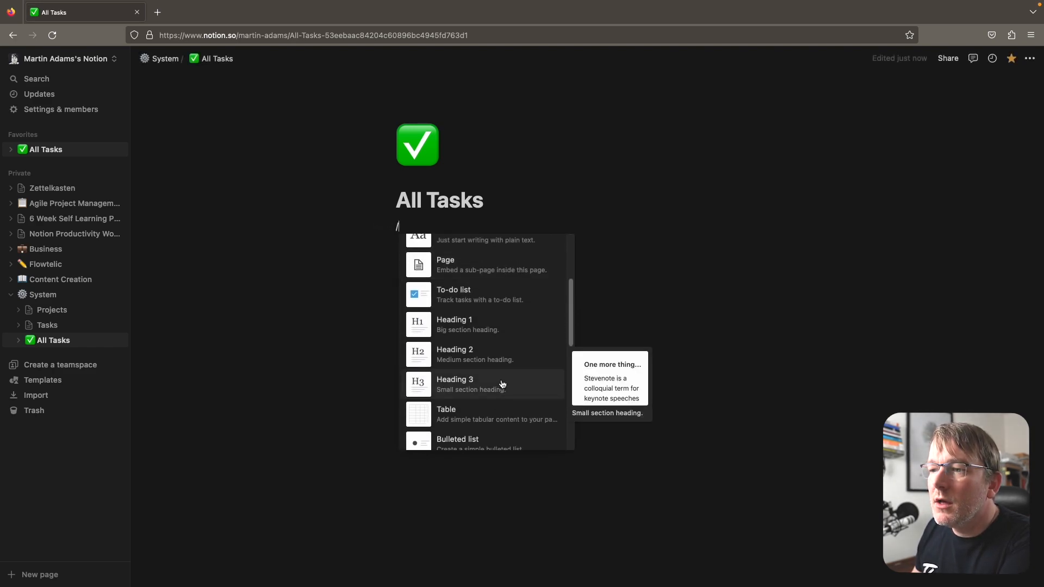
pyautogui.write('data')
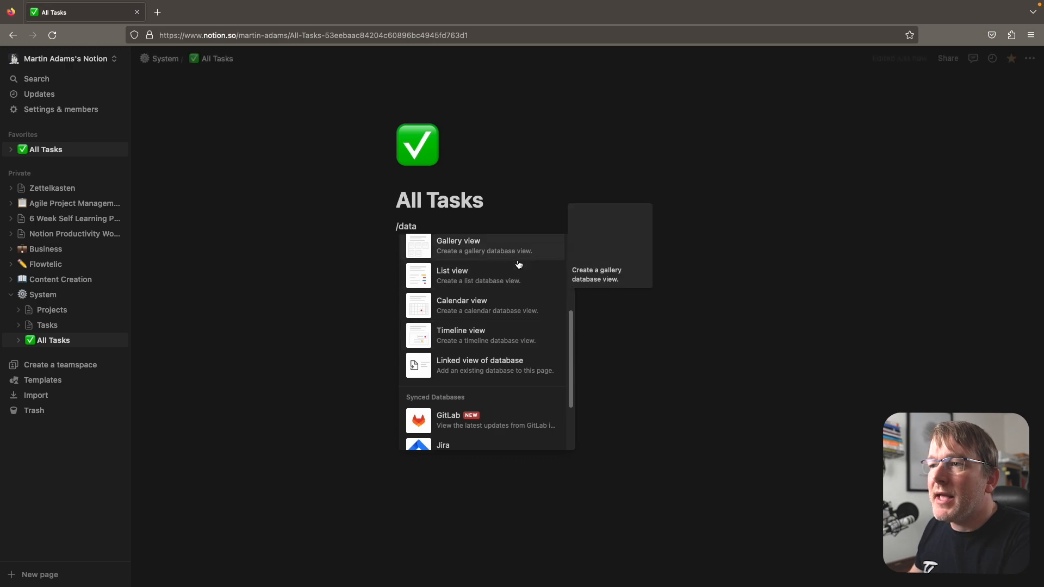
pyautogui.scroll(2, 468, 293)
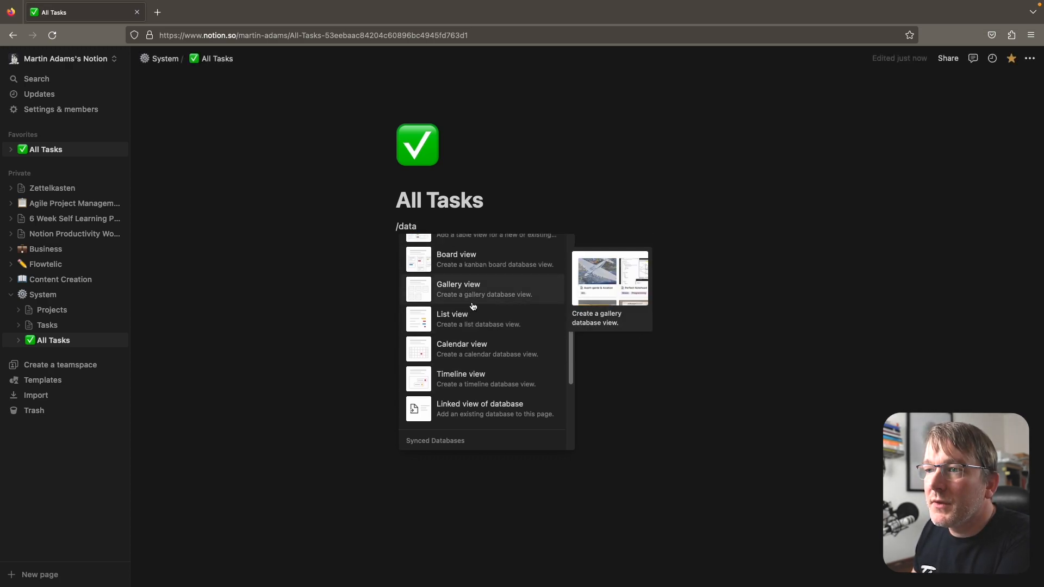
pyautogui.scroll(1, 460, 272)
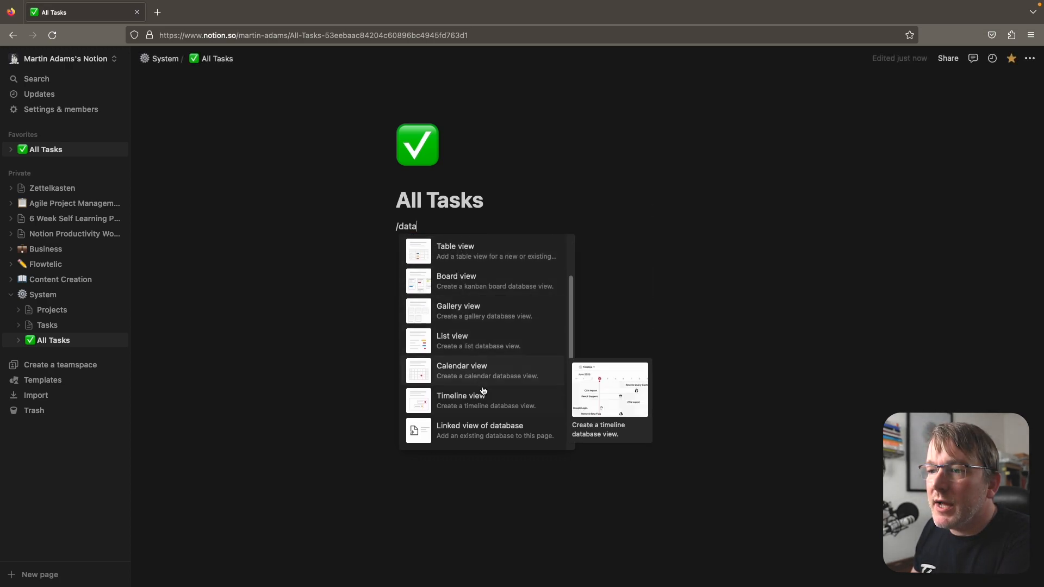
pyautogui.click(471, 255)
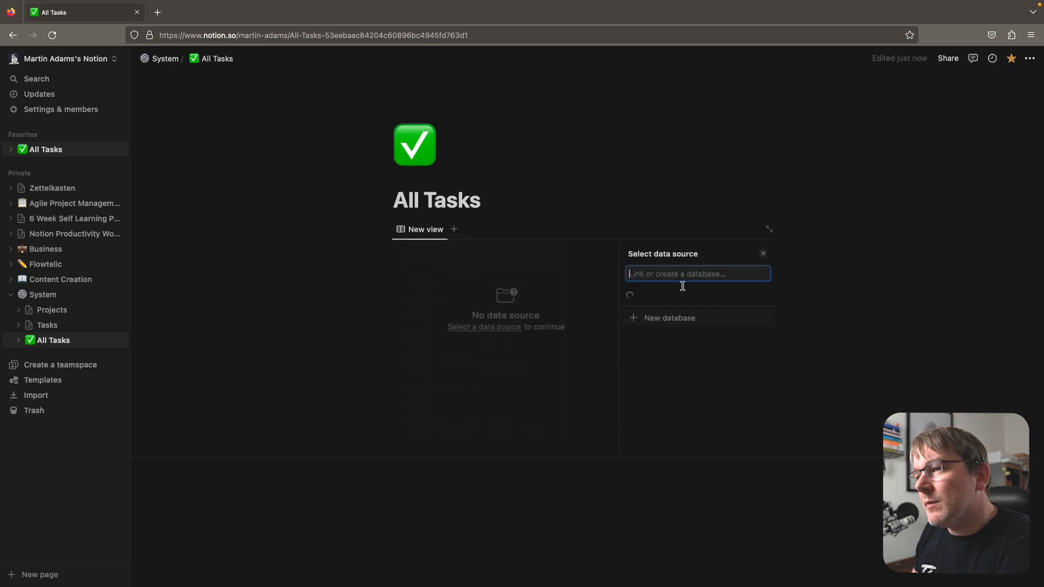
pyautogui.write('tasks')
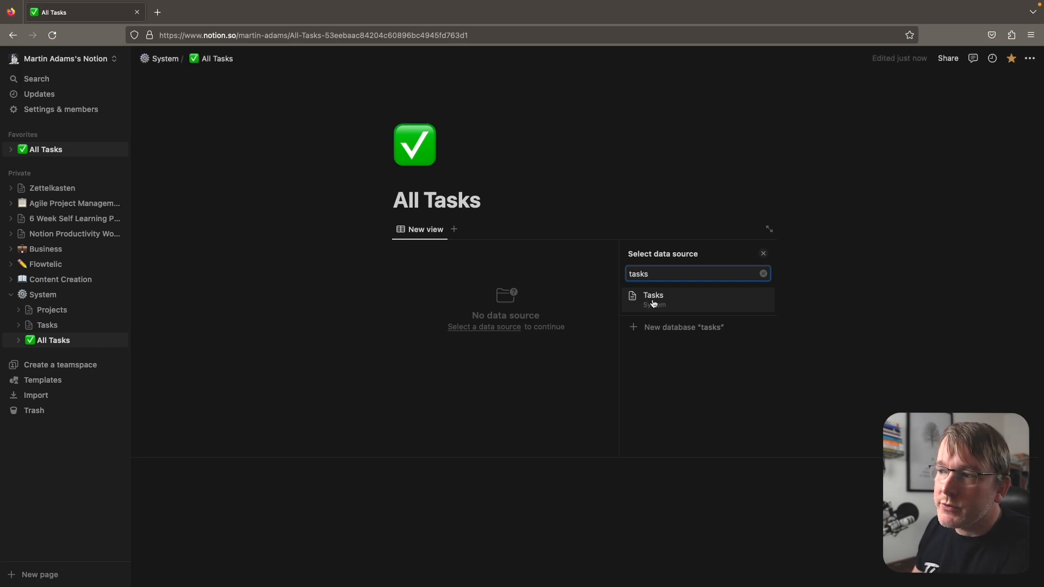
pyautogui.click(652, 298)
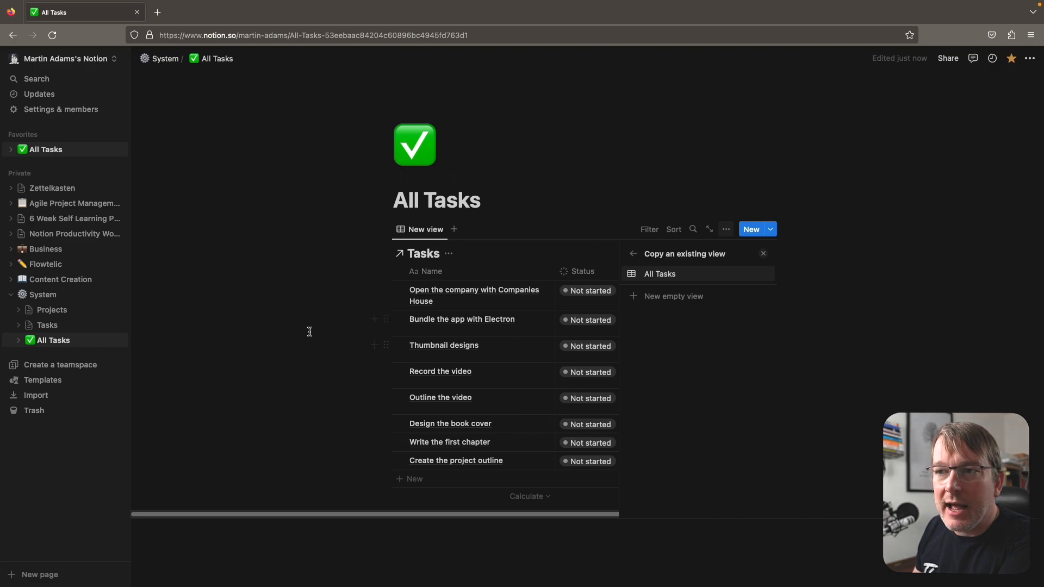
pyautogui.press('Return')
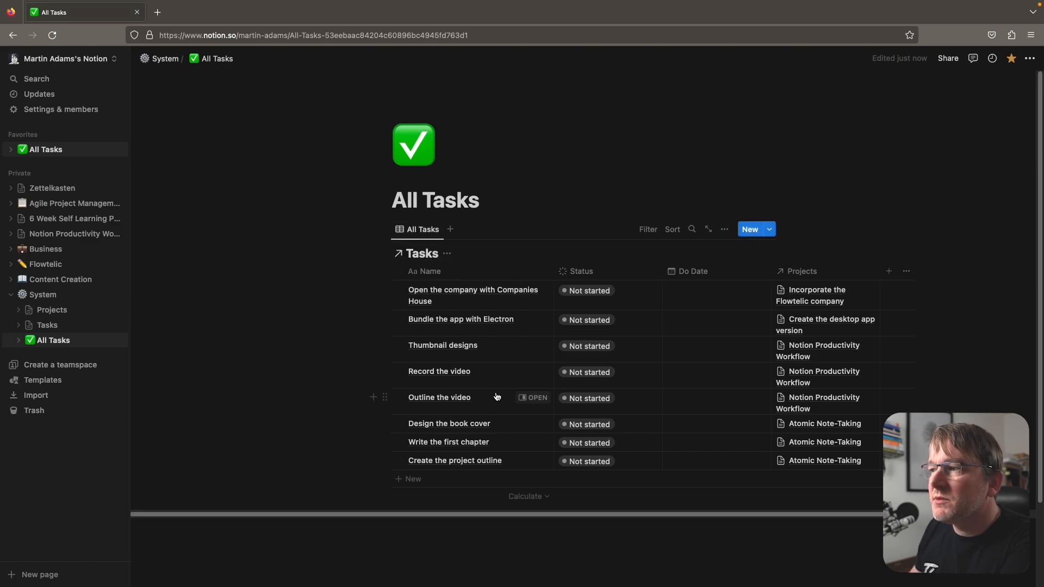
# Step: Reorder the table columns so that Projects sits between Name and Status
pyautogui.moveTo(807, 270); pyautogui.dragTo(429, 272)
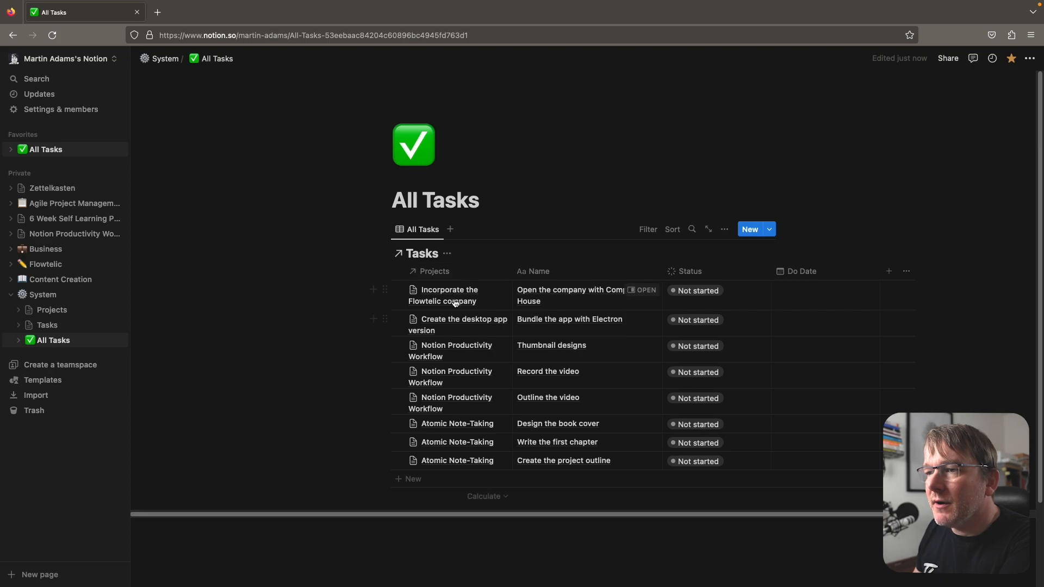
pyautogui.moveTo(536, 271); pyautogui.dragTo(431, 271)
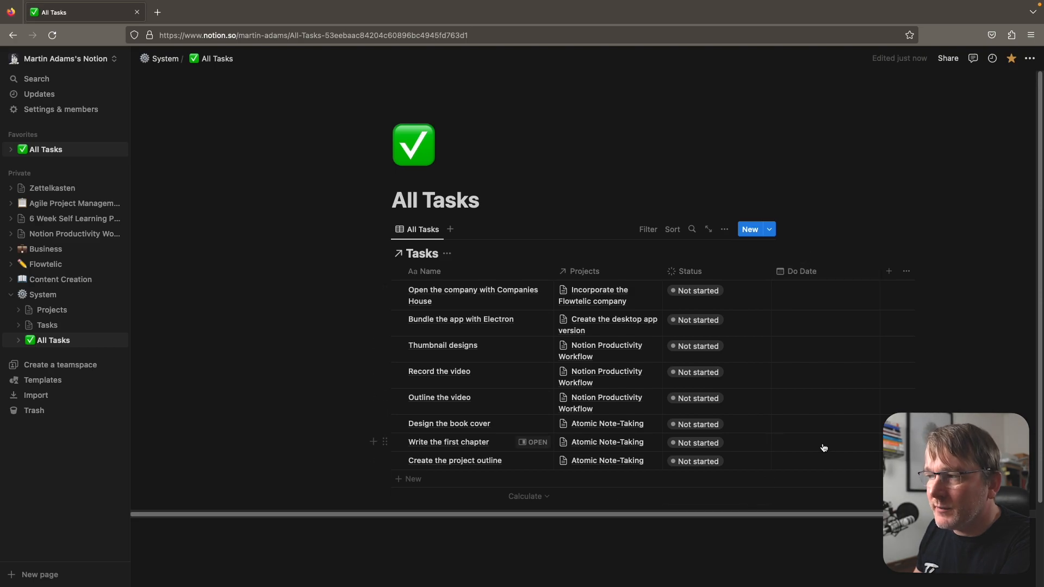
pyautogui.click(451, 230)
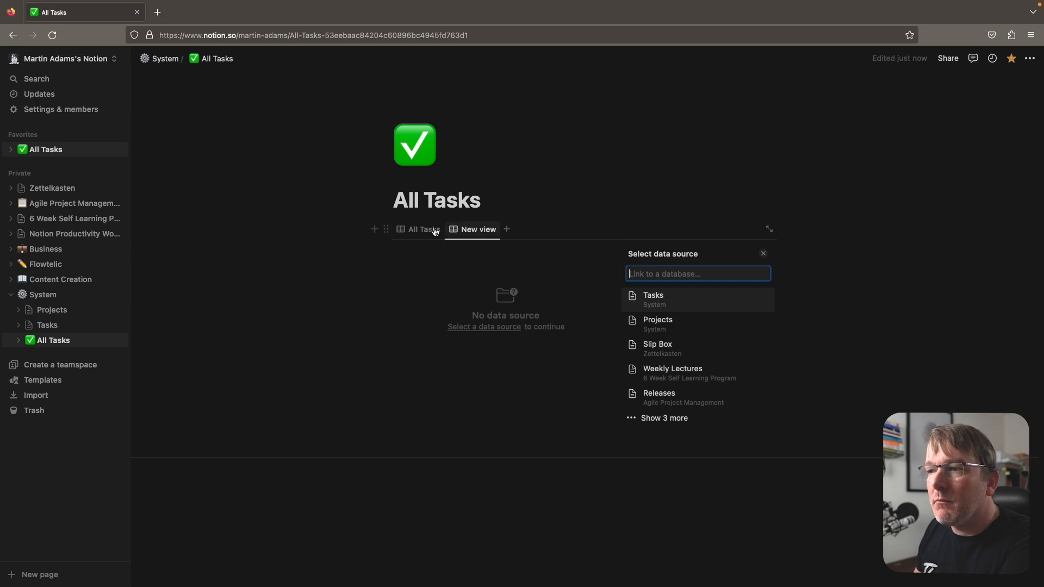
pyautogui.click(333, 245)
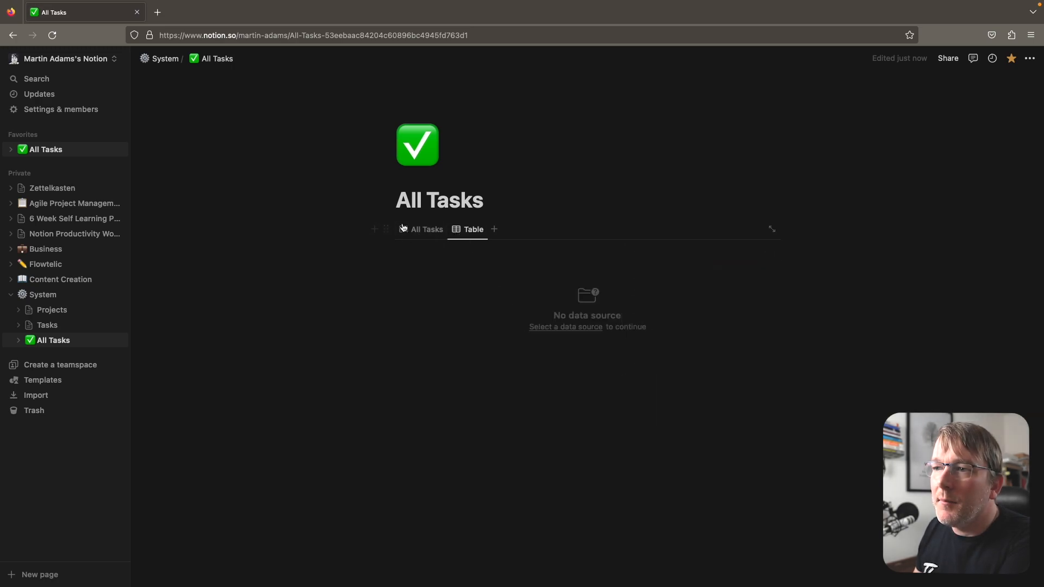
pyautogui.click(476, 231)
pyautogui.click(485, 326)
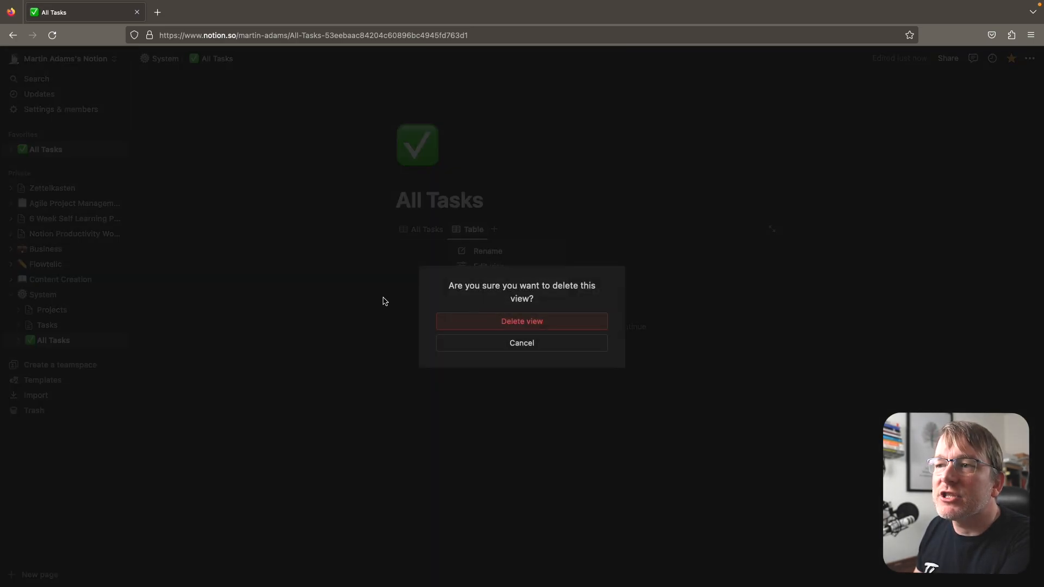
pyautogui.click(530, 325)
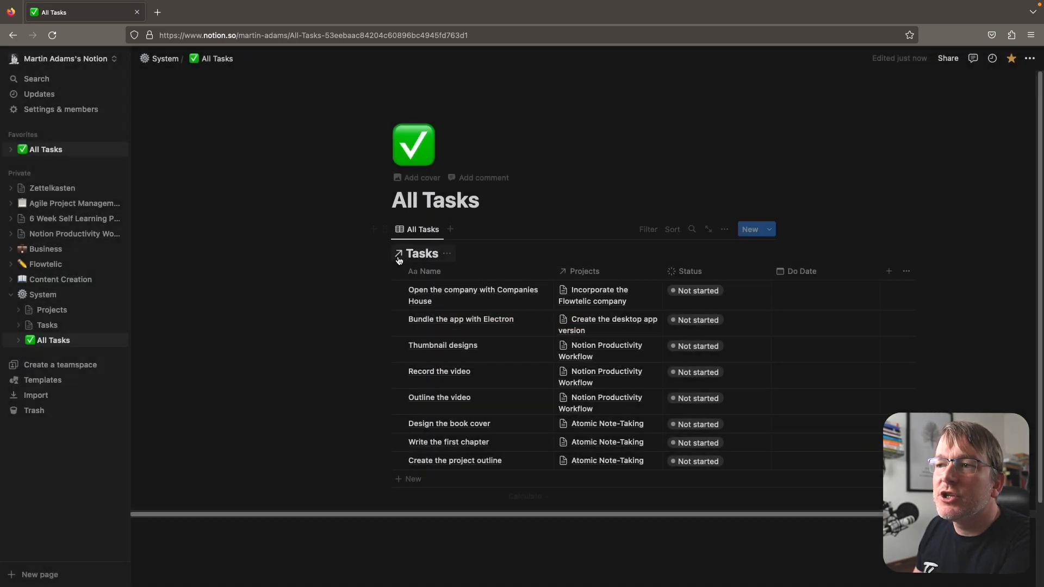
# Step: Duplicate the All Tasks view, name the copy "Unscheduled Tasks" and make it the active view
pyautogui.click(423, 230)
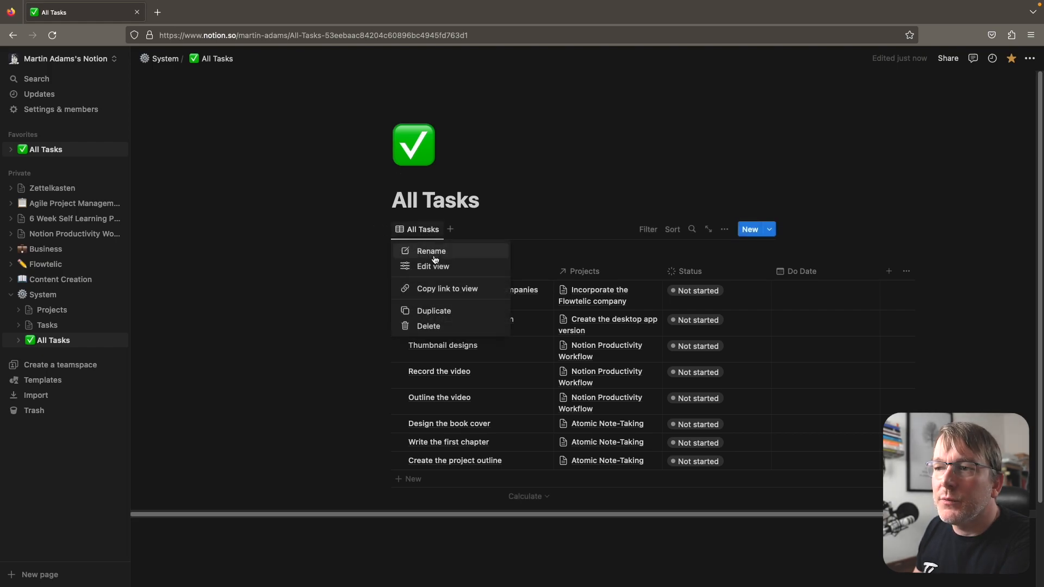
pyautogui.click(433, 311)
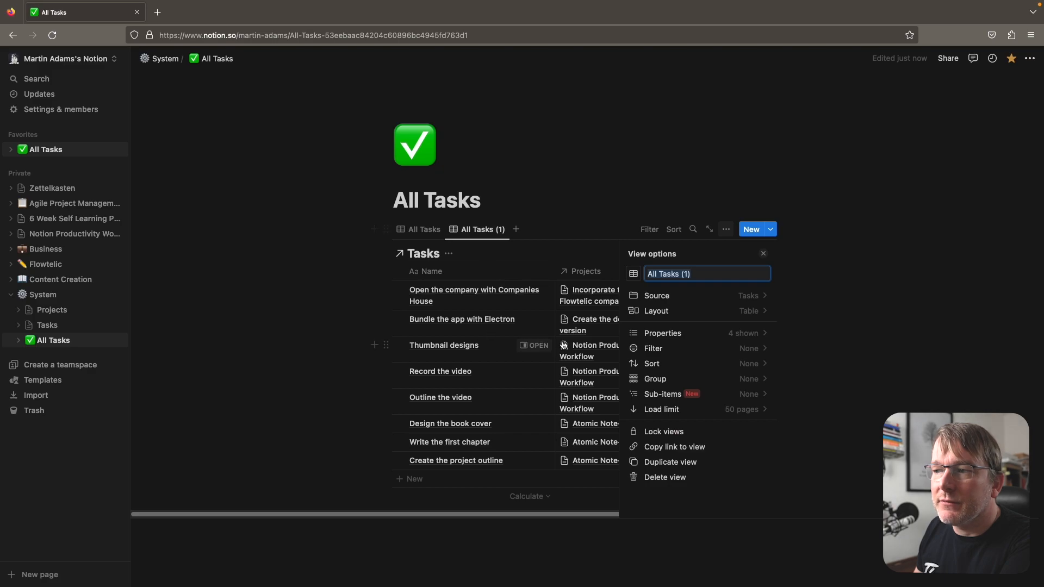
pyautogui.click(710, 274)
pyautogui.hotkey('ctrl', 'a')
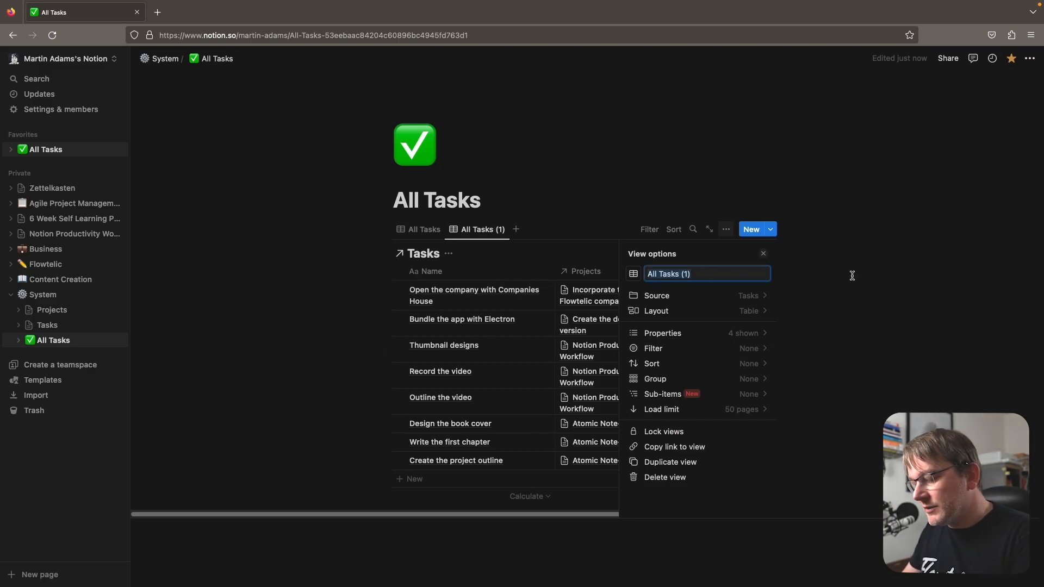
pyautogui.write('Unscheduled Tasks')
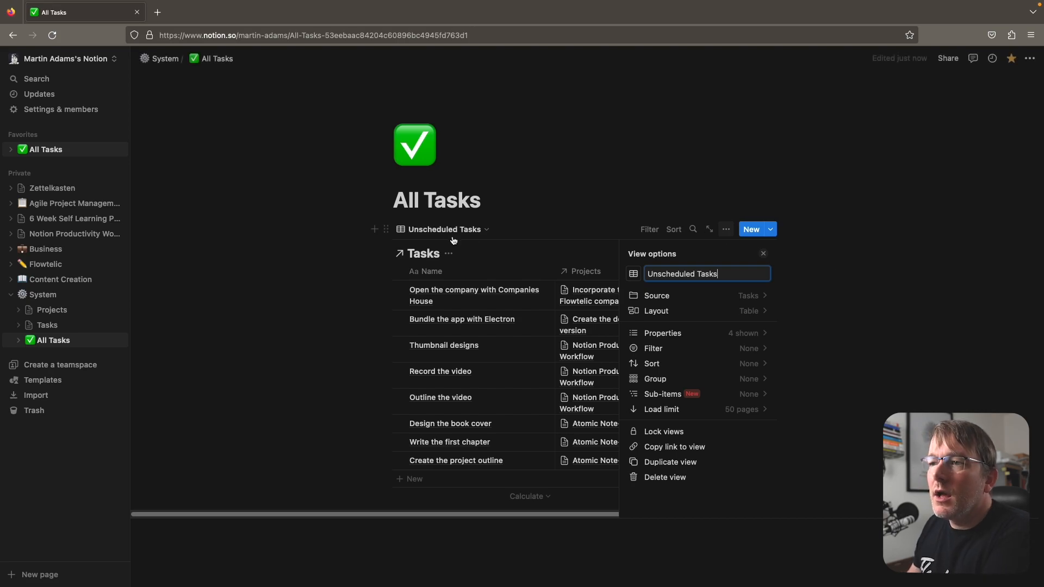
pyautogui.click(344, 256)
pyautogui.click(484, 229)
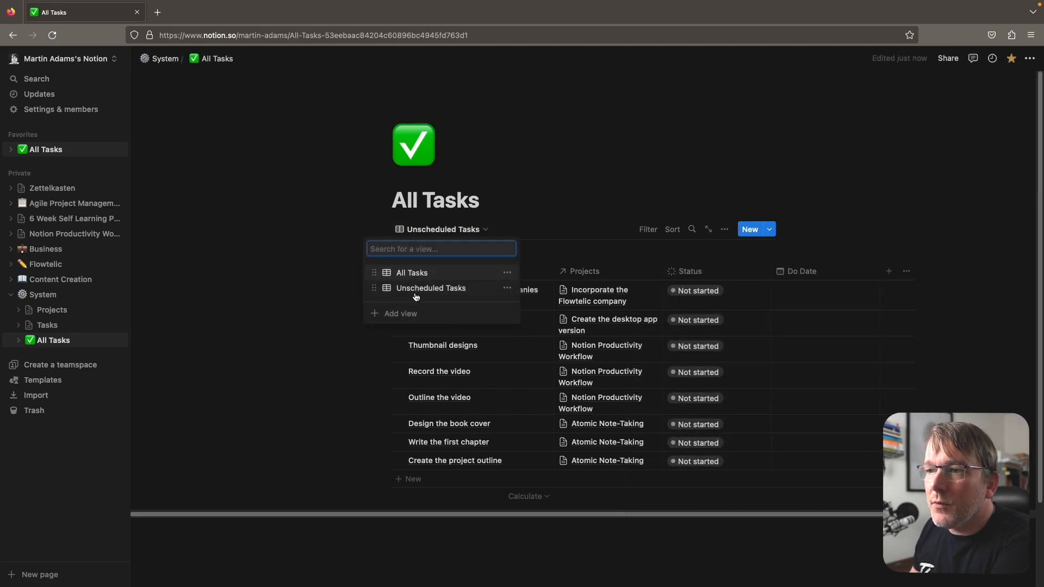
pyautogui.click(416, 288)
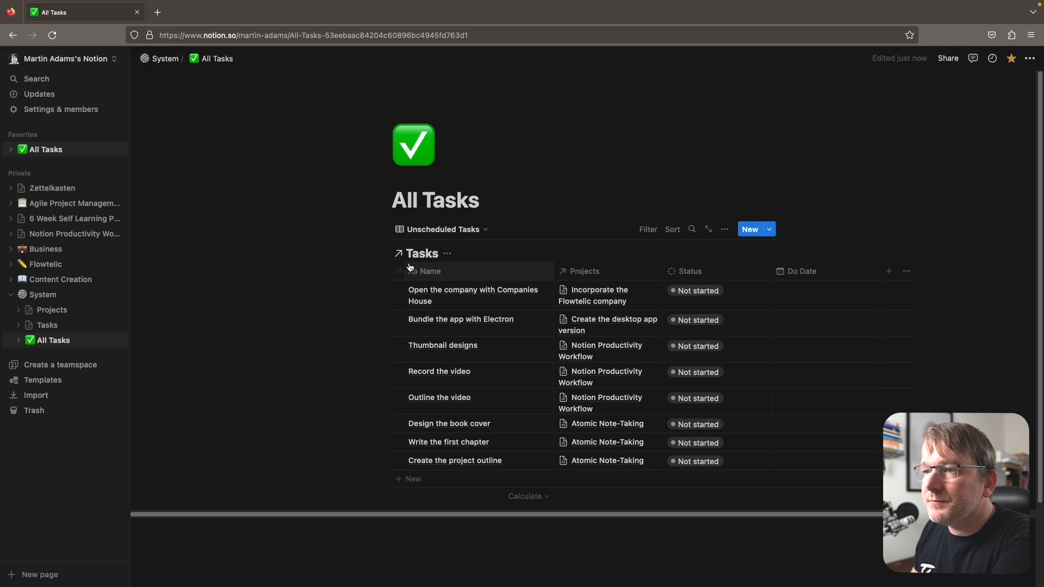
# Step: Switch the All Tasks page to full width
pyautogui.click(1030, 58)
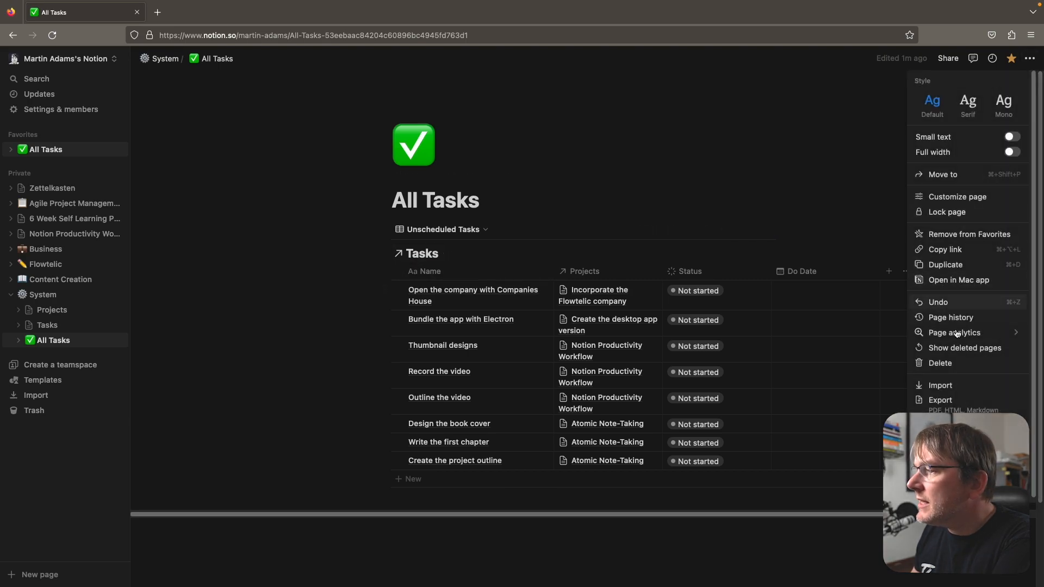
pyautogui.click(1011, 152)
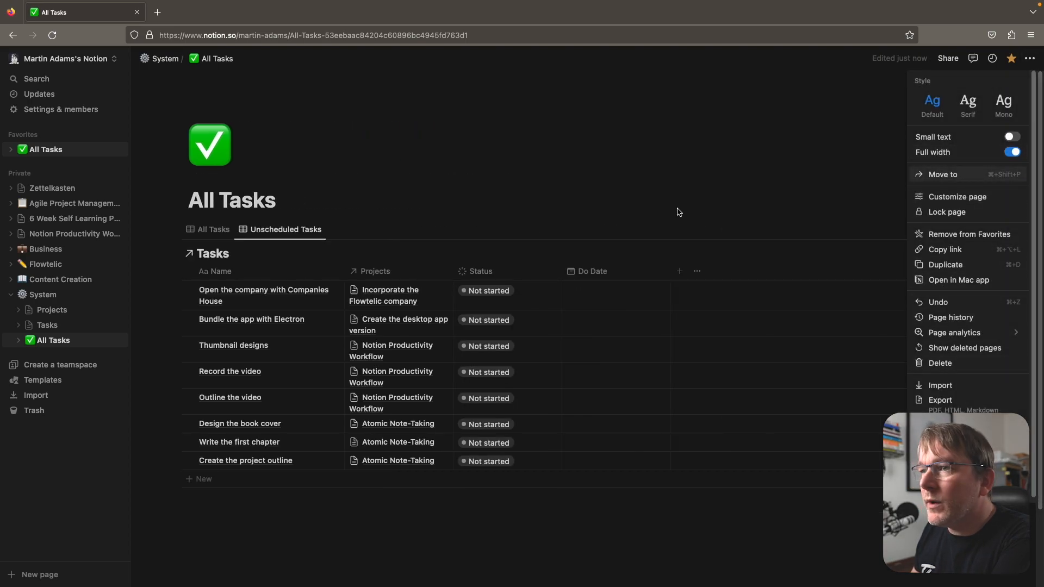
pyautogui.click(386, 194)
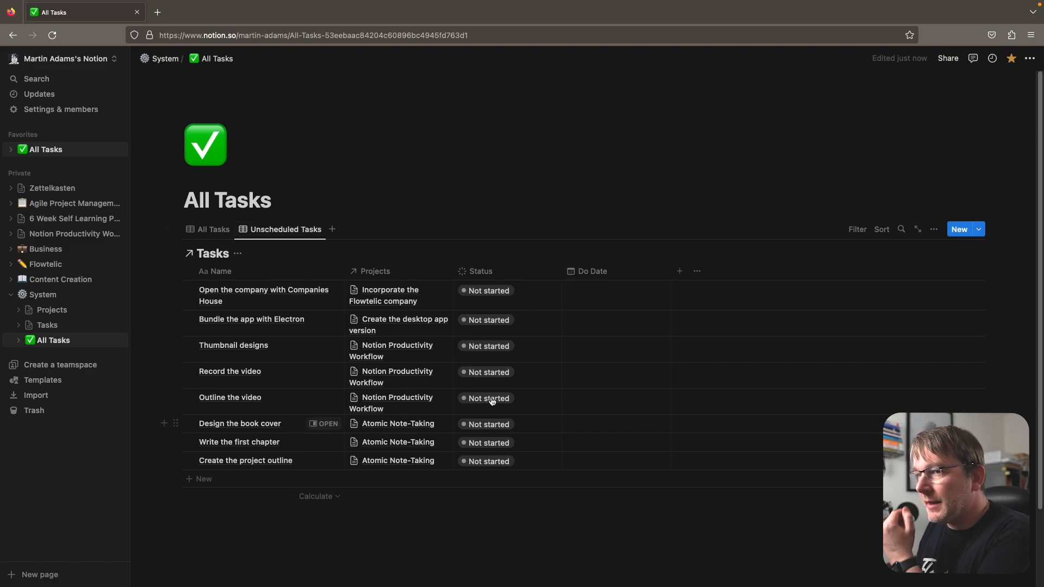
# Step: Hide the Tasks database title in both the Unscheduled Tasks and All Tasks views
pyautogui.click(237, 253)
pyautogui.click(229, 315)
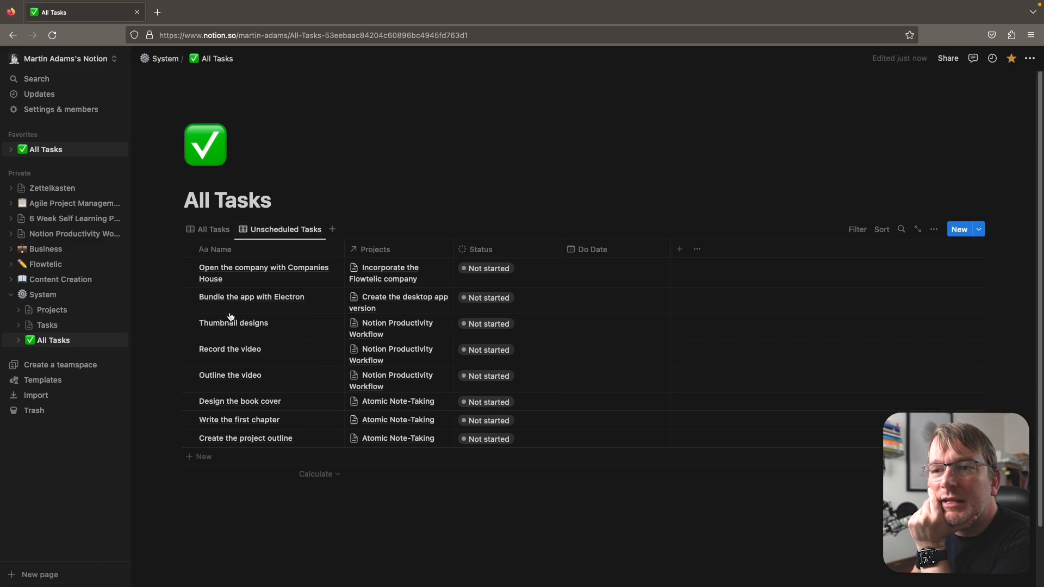
pyautogui.click(218, 230)
pyautogui.click(237, 253)
pyautogui.click(232, 311)
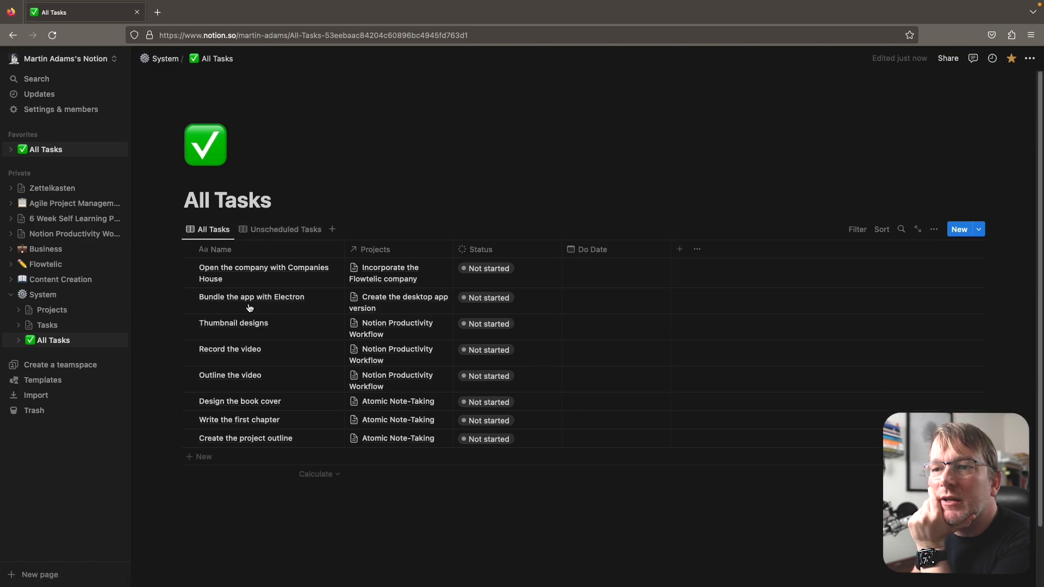
# Step: Filter the Unscheduled Tasks view to tasks whose Status is Not started or In progress
pyautogui.click(278, 228)
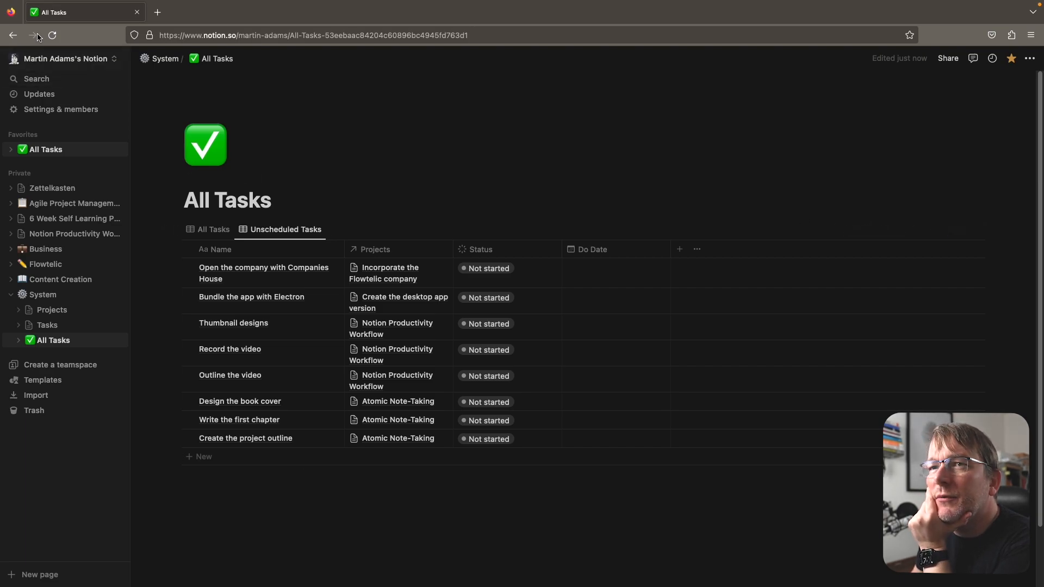
pyautogui.click(857, 231)
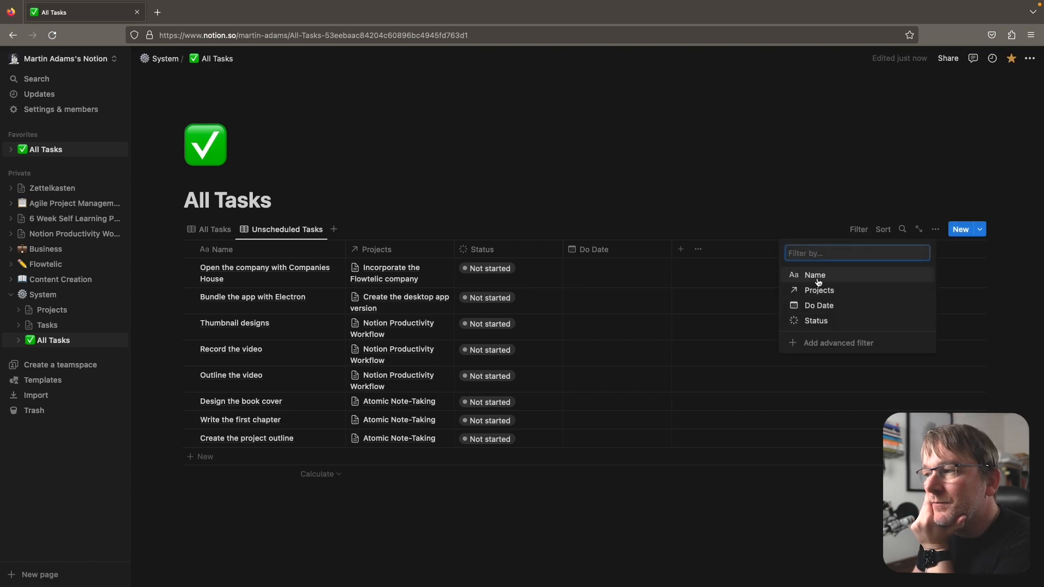
pyautogui.click(815, 320)
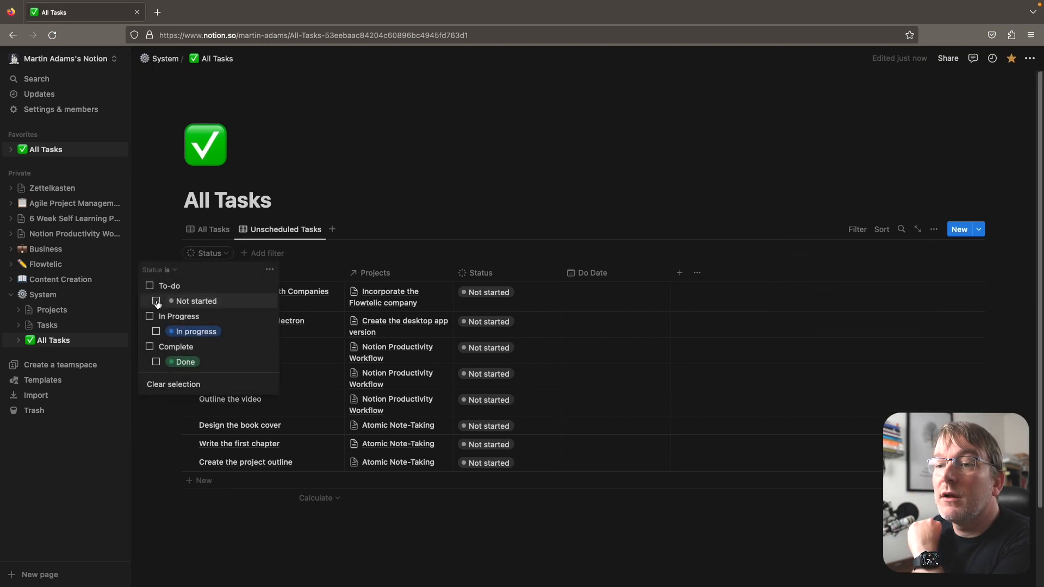
pyautogui.click(156, 302)
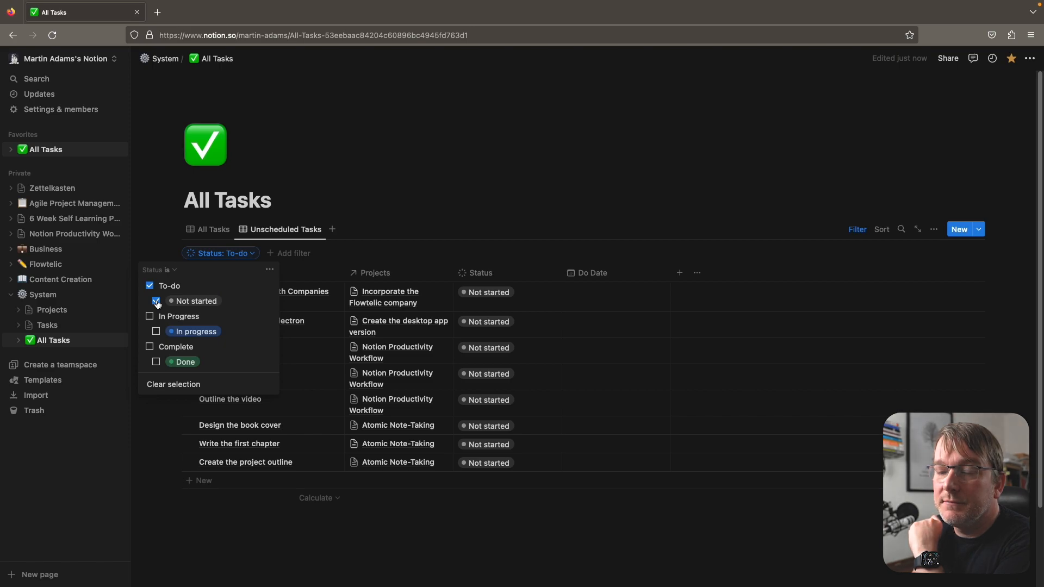
pyautogui.click(156, 331)
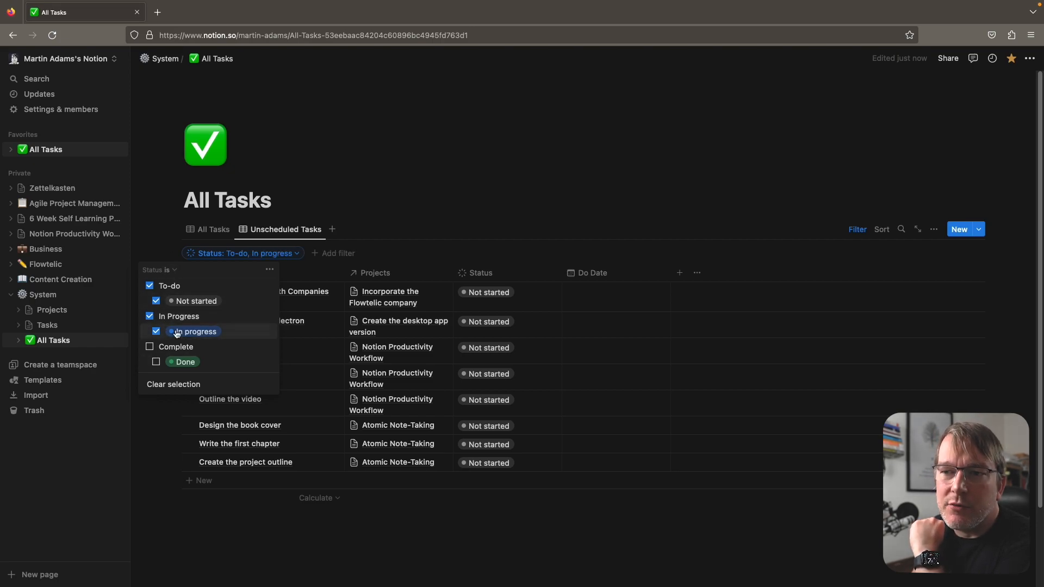
pyautogui.click(452, 225)
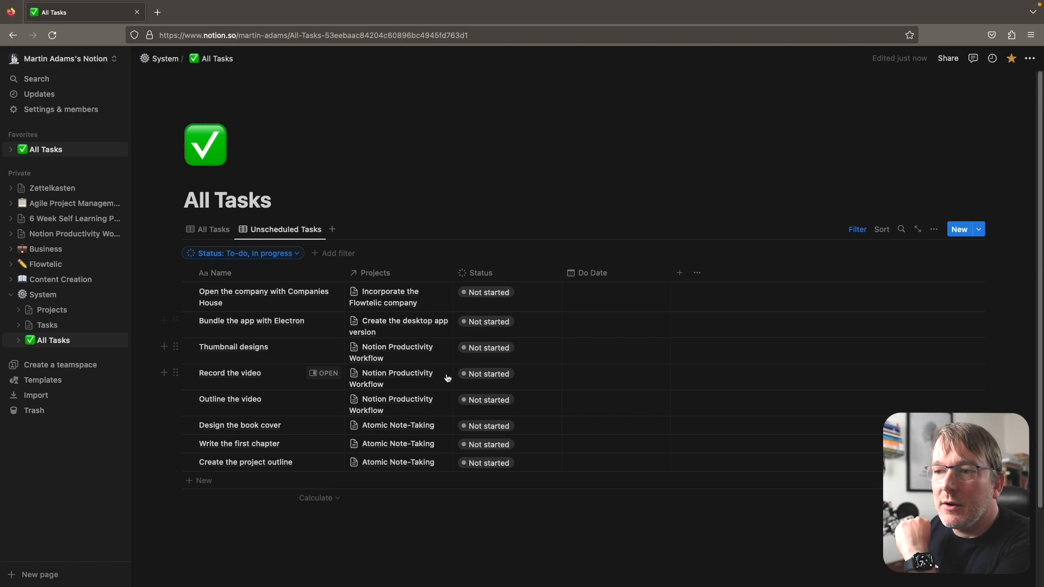
# Step: Set the status of the "Thumbnail designs" task to Done and check it in the All Tasks view before returning to Unscheduled Tasks
pyautogui.click(500, 348)
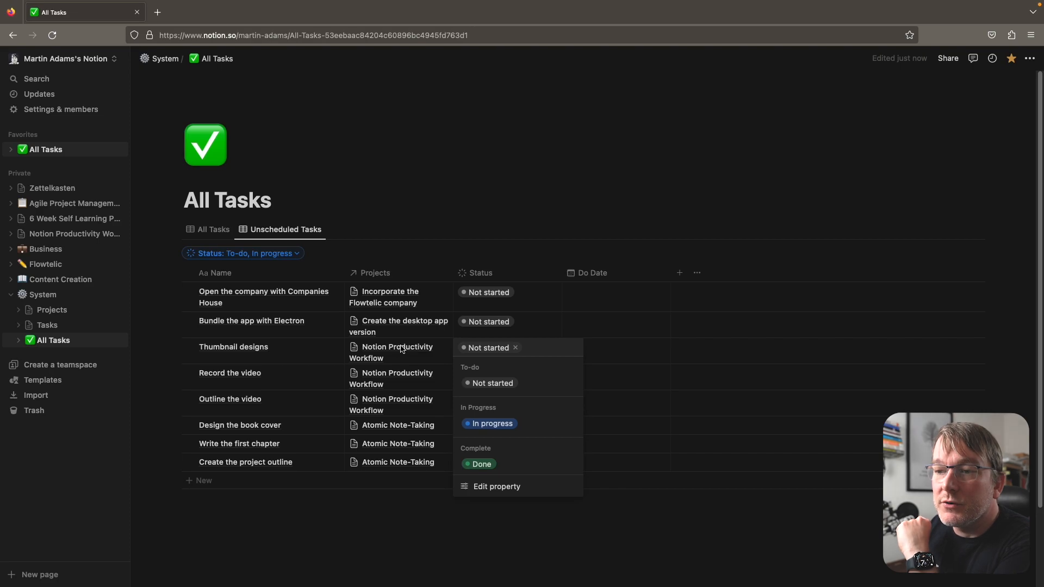
pyautogui.click(492, 465)
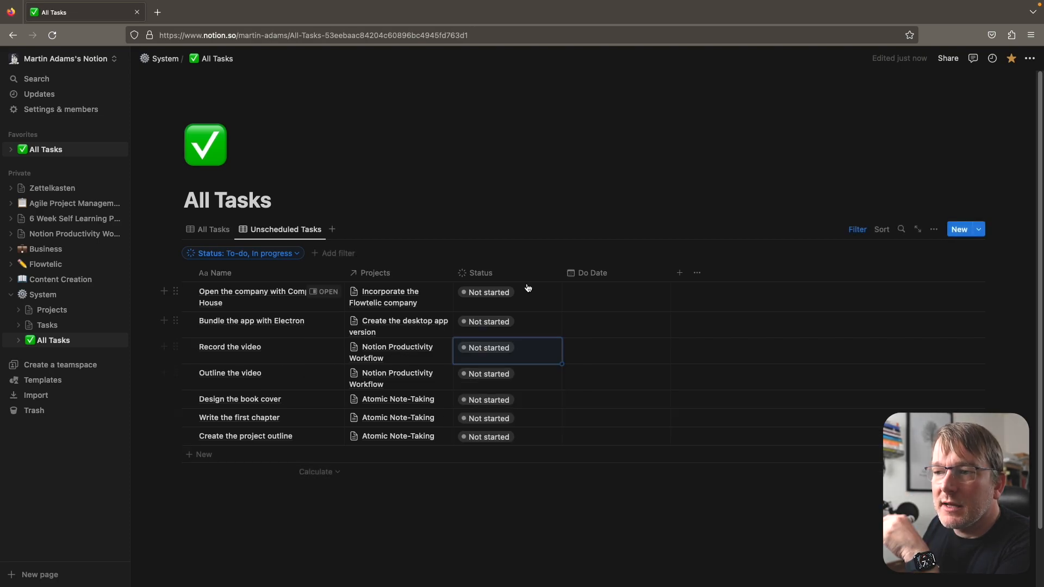
pyautogui.click(212, 229)
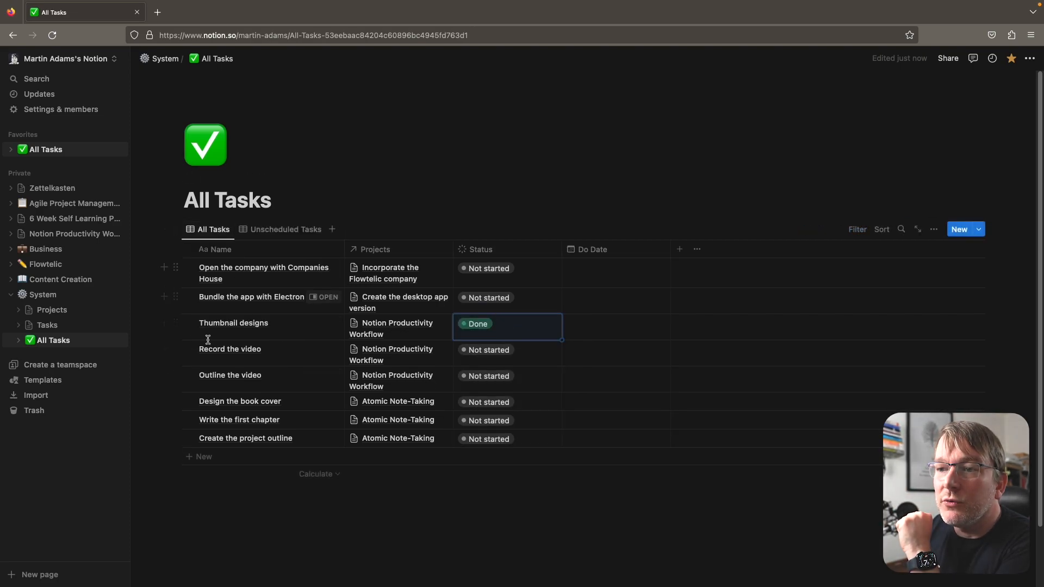
pyautogui.click(283, 229)
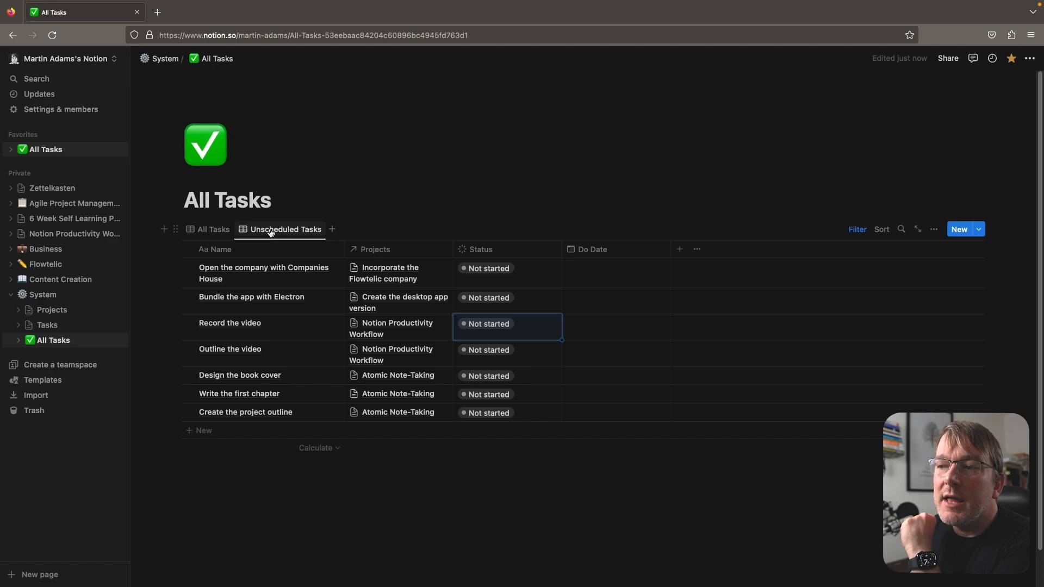
# Step: Add a second filter to the Unscheduled Tasks view so that Do Date is empty
pyautogui.click(856, 229)
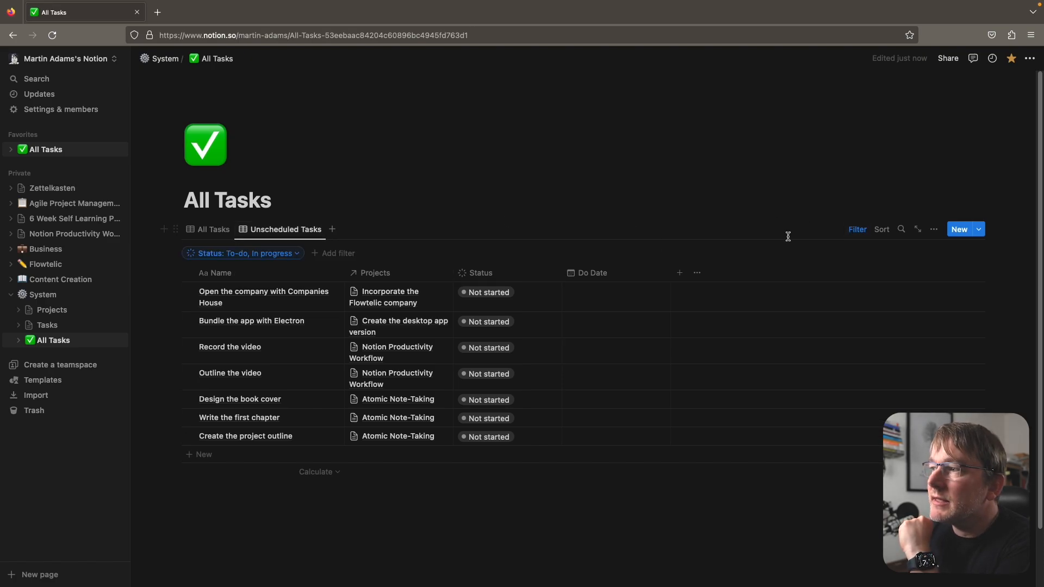
pyautogui.click(344, 254)
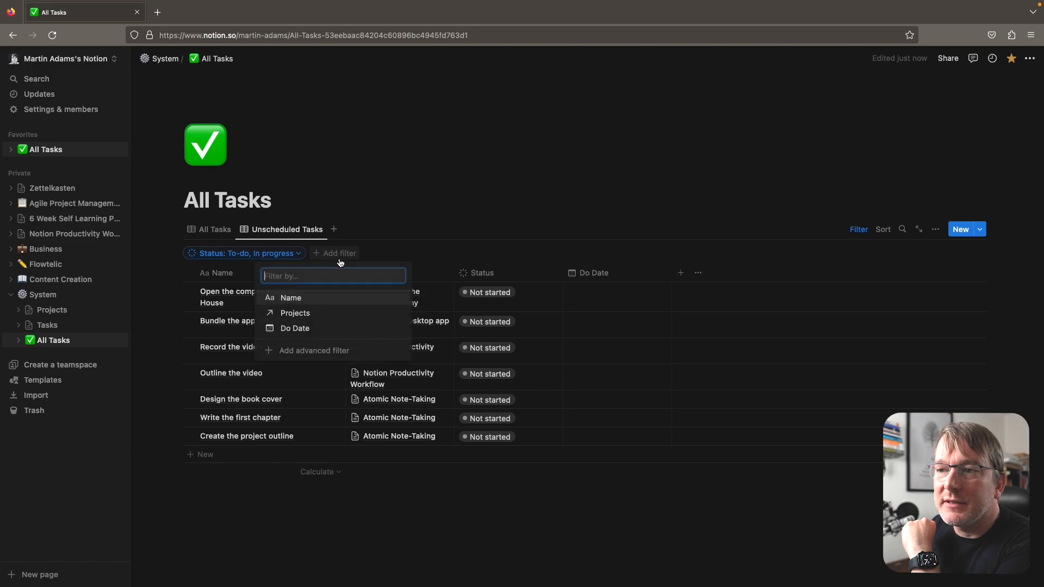
pyautogui.click(287, 329)
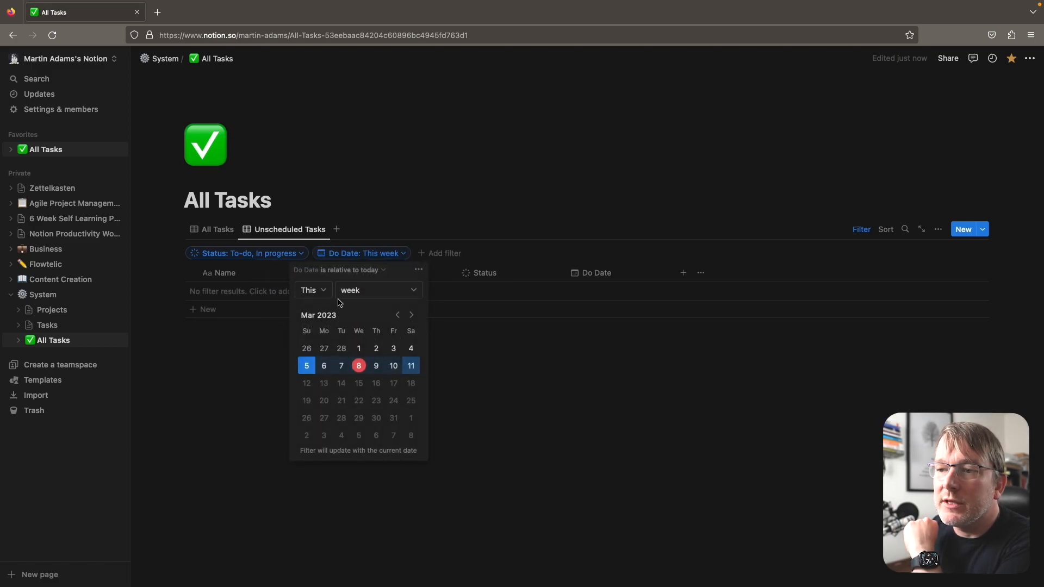
pyautogui.click(351, 271)
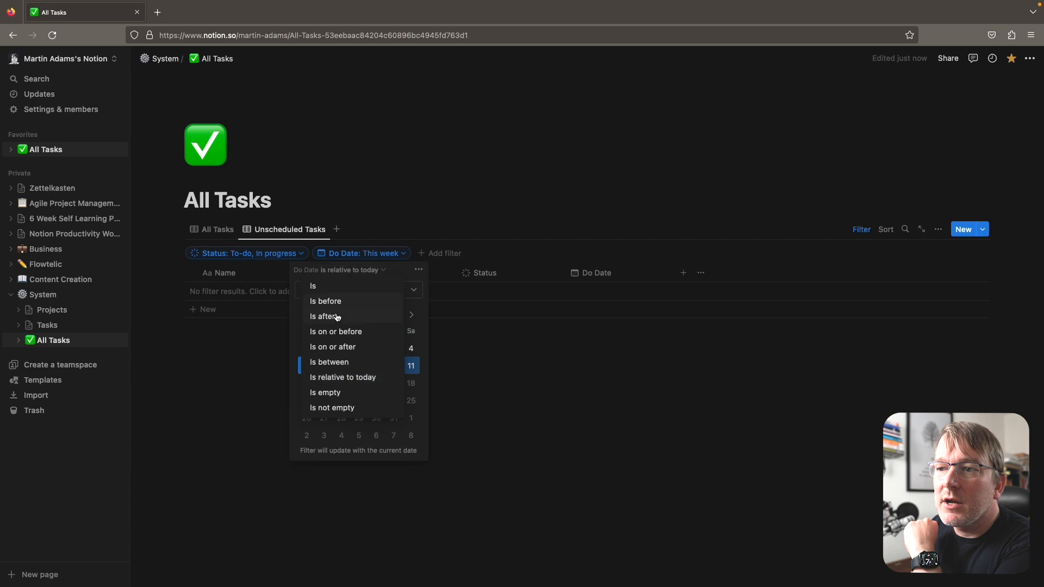
pyautogui.click(338, 393)
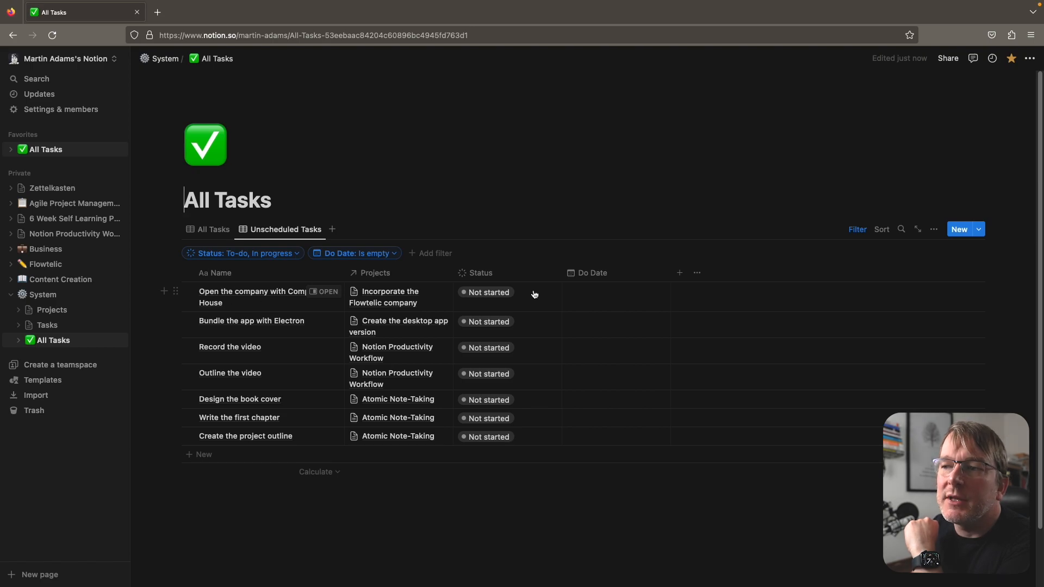
# Step: Set the Do Date of "Open the company with Companies House" to March 13, 2023, and check it in All Tasks before returning to Unscheduled Tasks
pyautogui.click(602, 296)
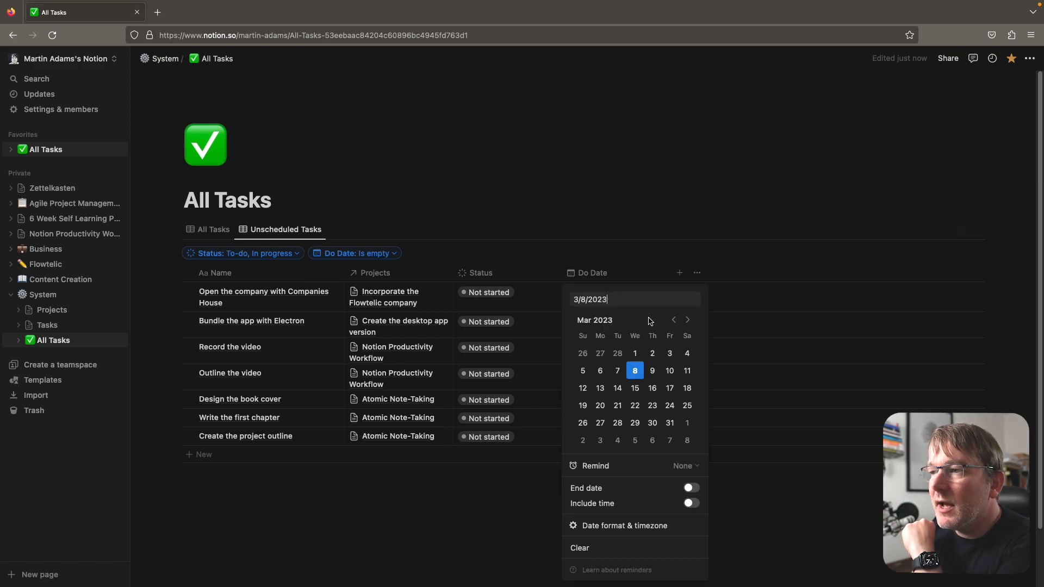
pyautogui.click(583, 388)
pyautogui.click(549, 214)
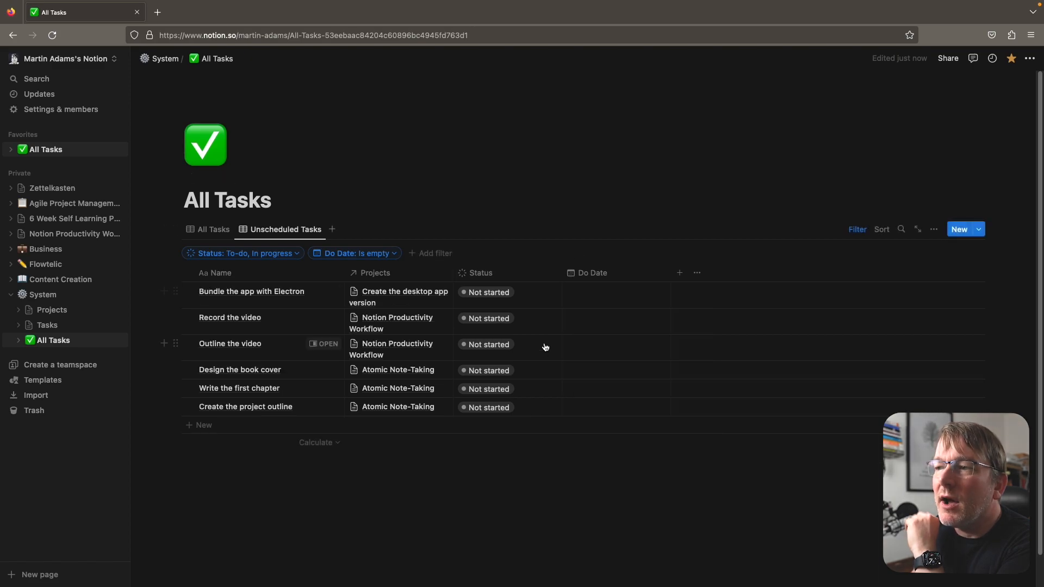
pyautogui.click(211, 230)
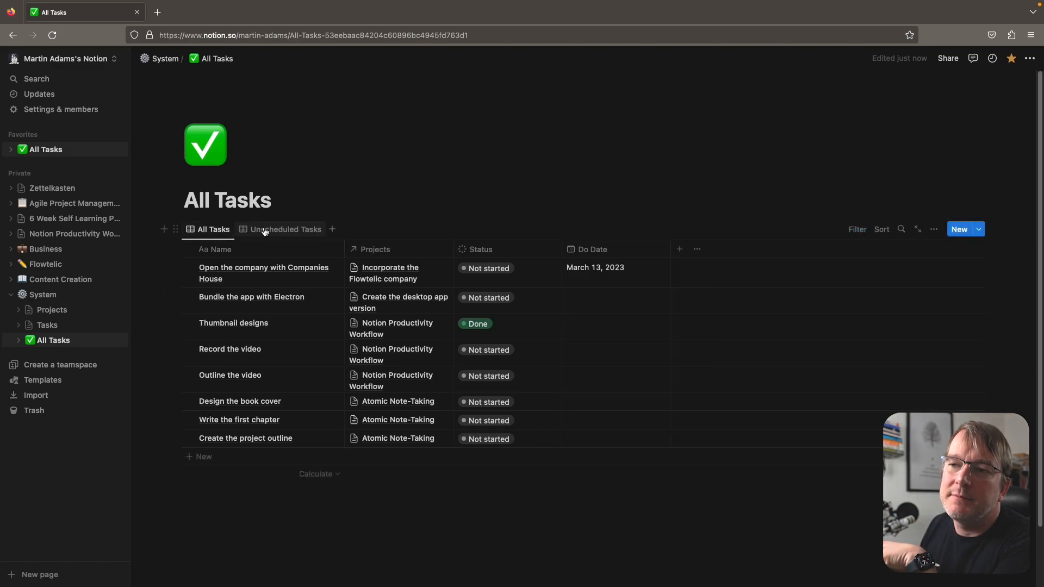
pyautogui.click(265, 230)
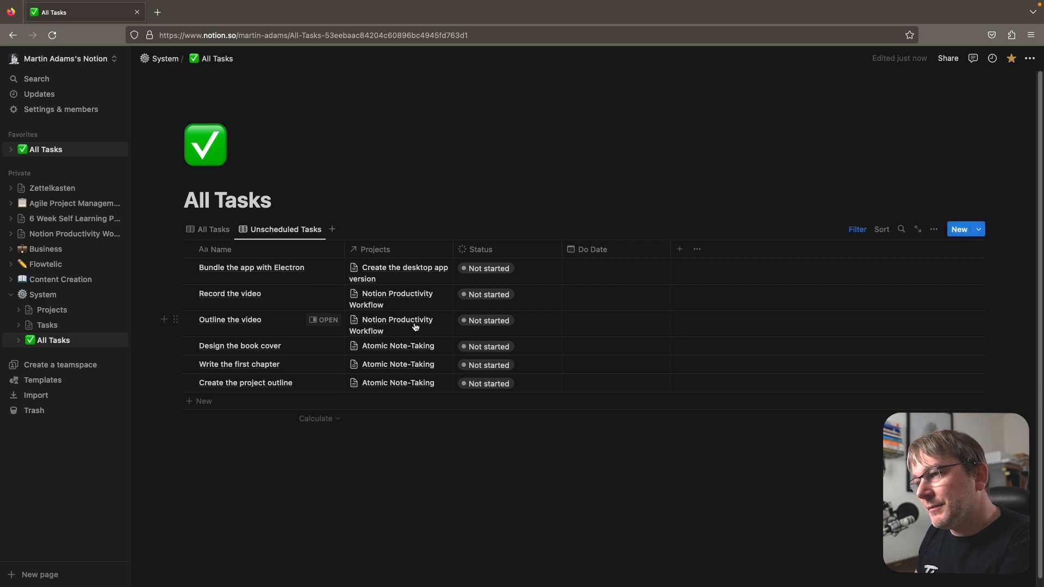
# Step: Duplicate the Unscheduled Tasks view and name the copy "Upcoming tasks"
pyautogui.click(290, 233)
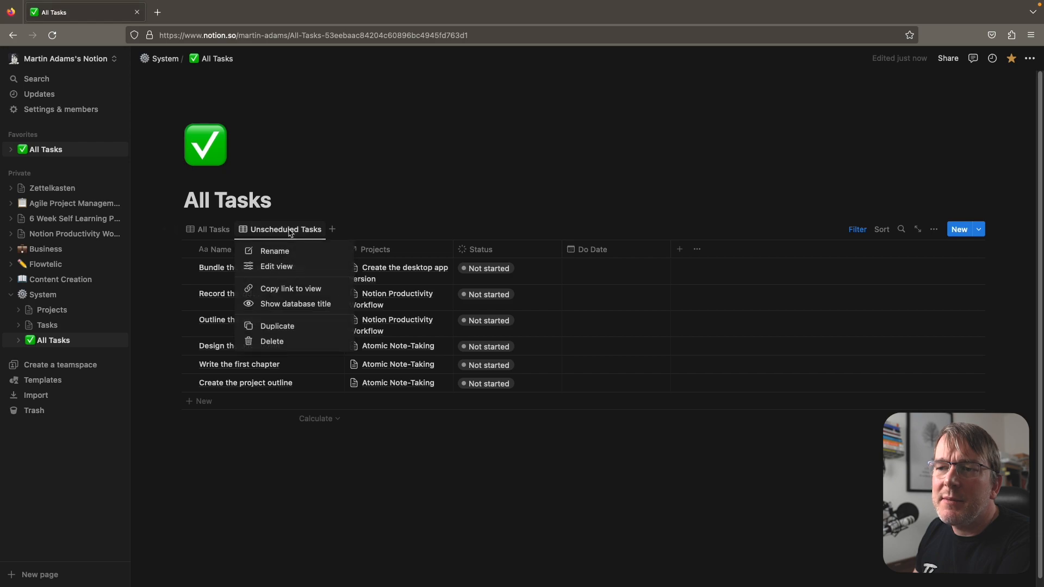
pyautogui.click(379, 225)
pyautogui.click(301, 230)
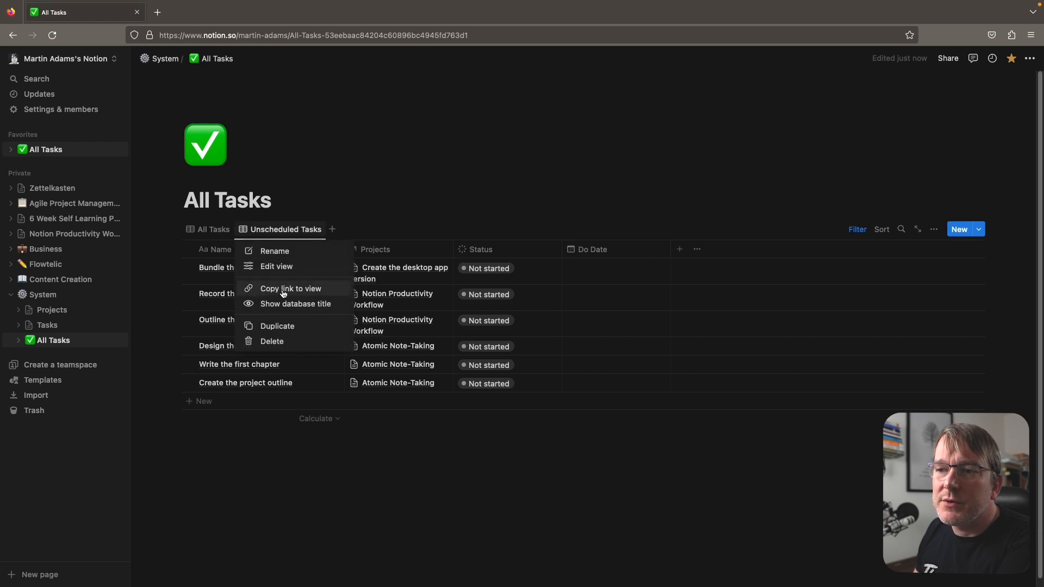
pyautogui.click(271, 328)
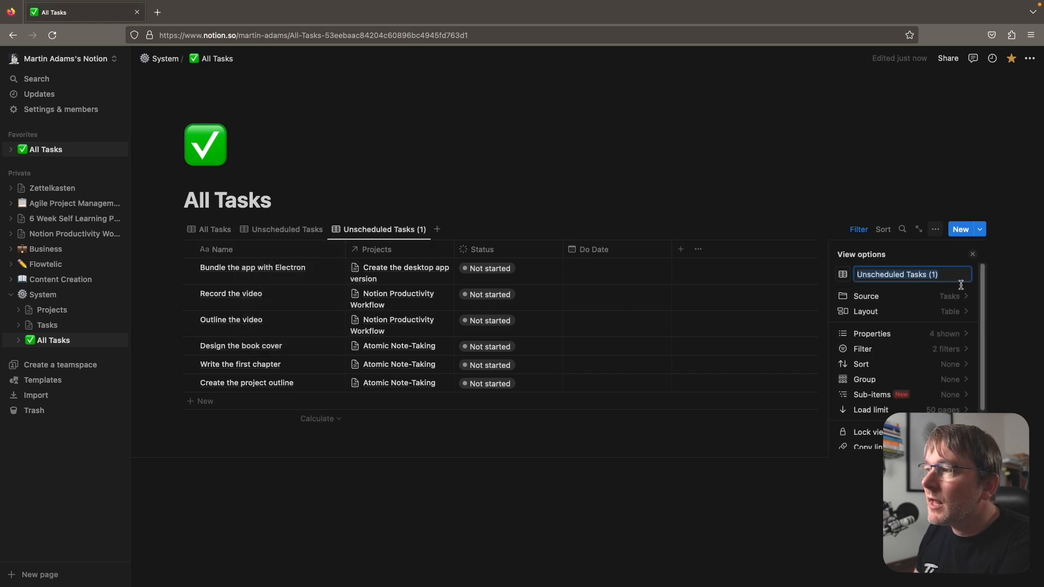
pyautogui.write('Upcom')
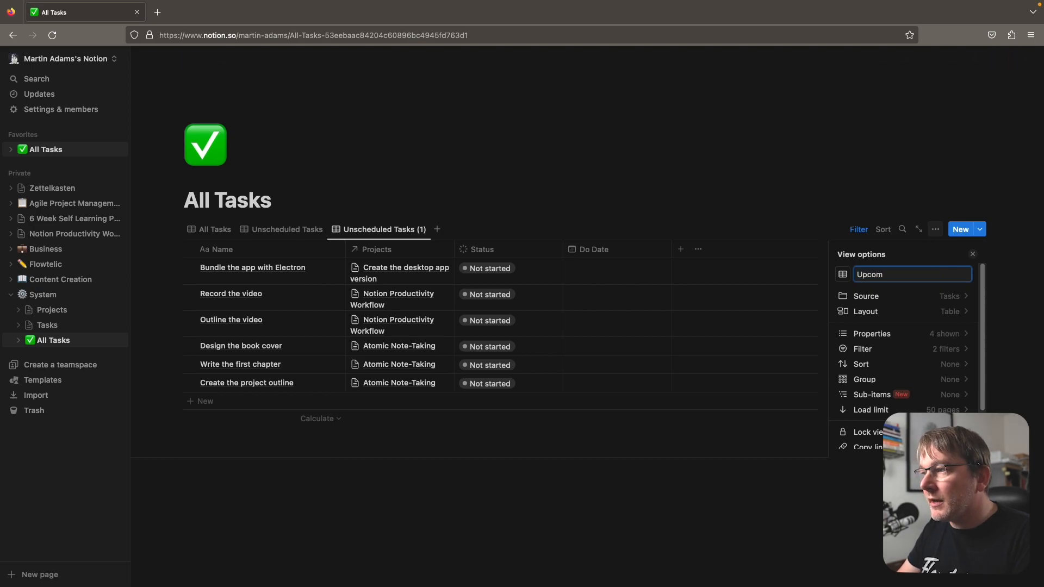
pyautogui.write('ing tasks')
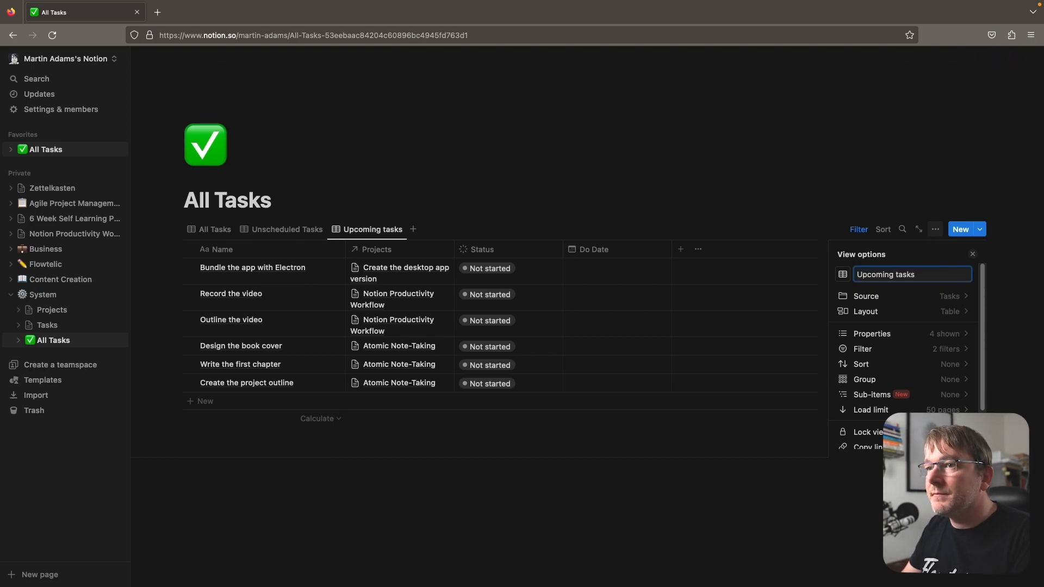
# Step: Reorder the views so that "Upcoming tasks" comes first, ahead of All Tasks
pyautogui.moveTo(380, 231); pyautogui.dragTo(215, 231)
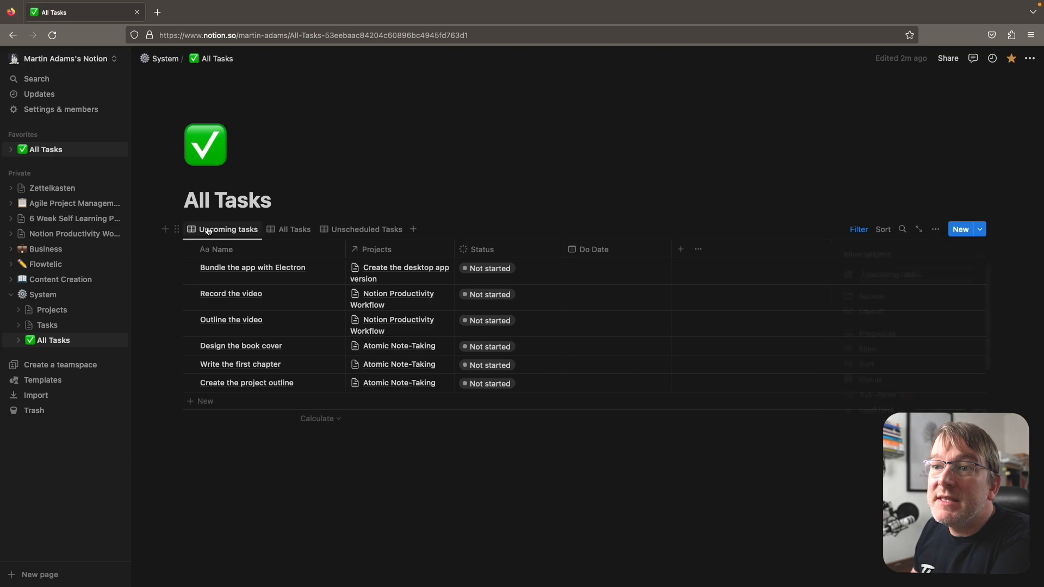
pyautogui.click(215, 231)
pyautogui.click(216, 233)
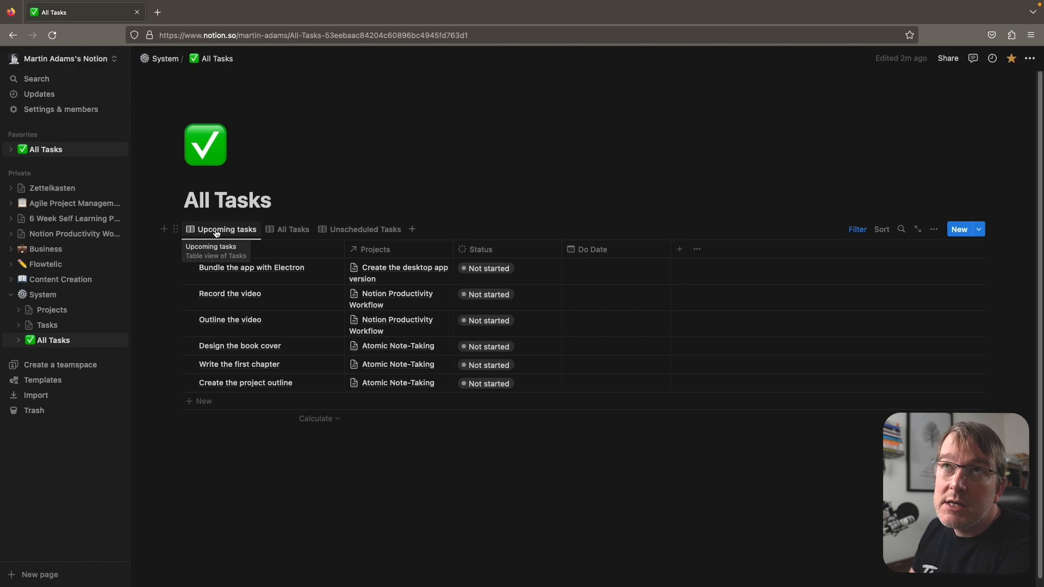
# Step: Rename the "Upcoming tasks" view to "Current Tasks"
pyautogui.click(217, 231)
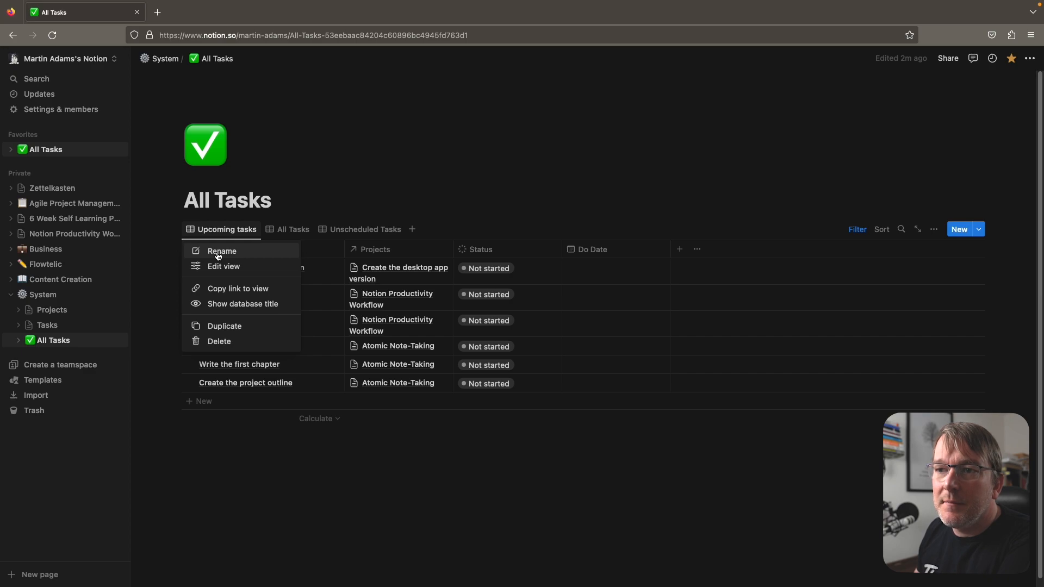
pyautogui.click(220, 252)
pyautogui.write('Current Tasks')
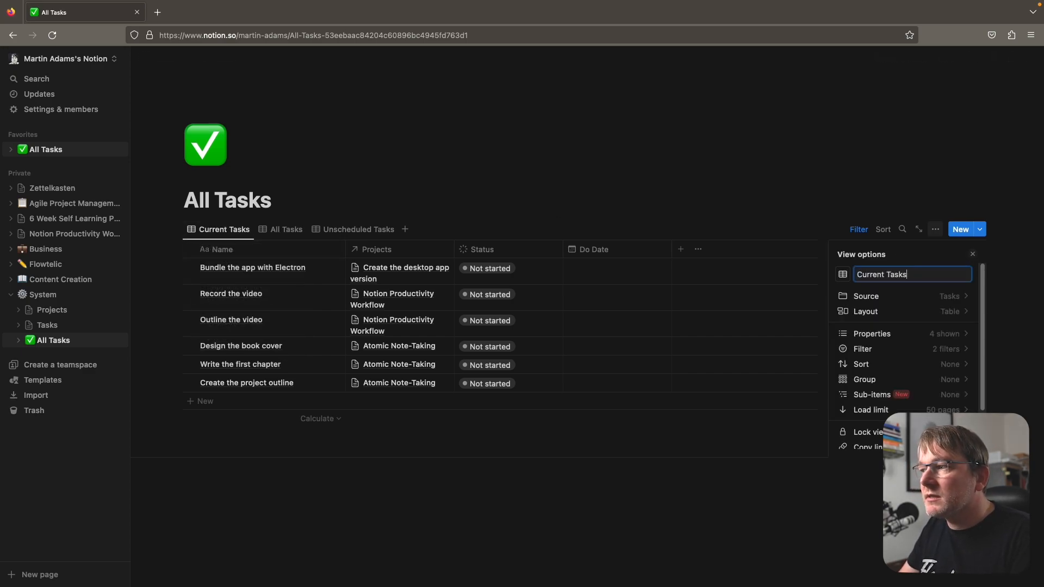
pyautogui.click(217, 233)
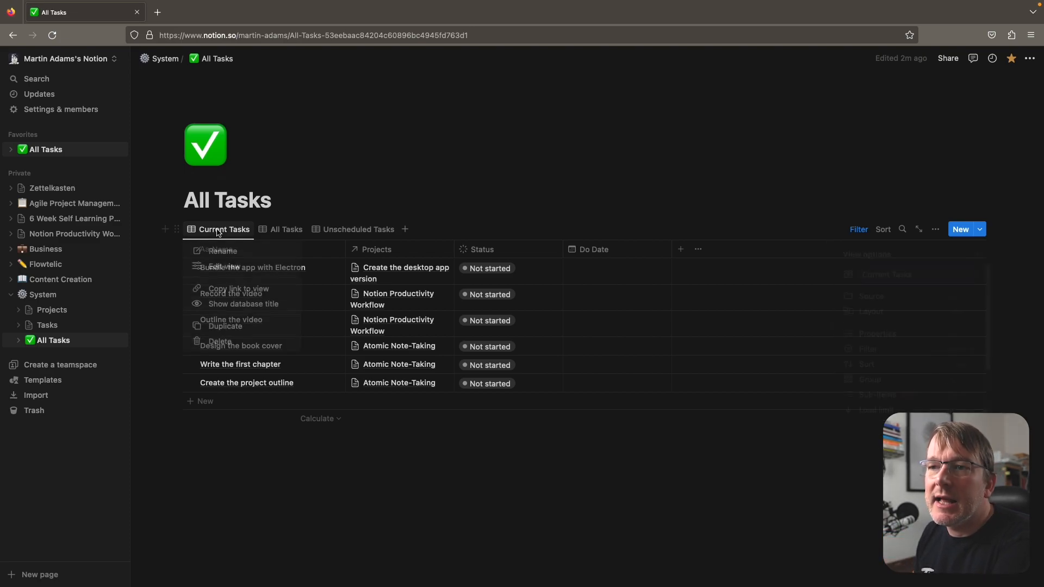
pyautogui.press('Escape')
pyautogui.click(218, 235)
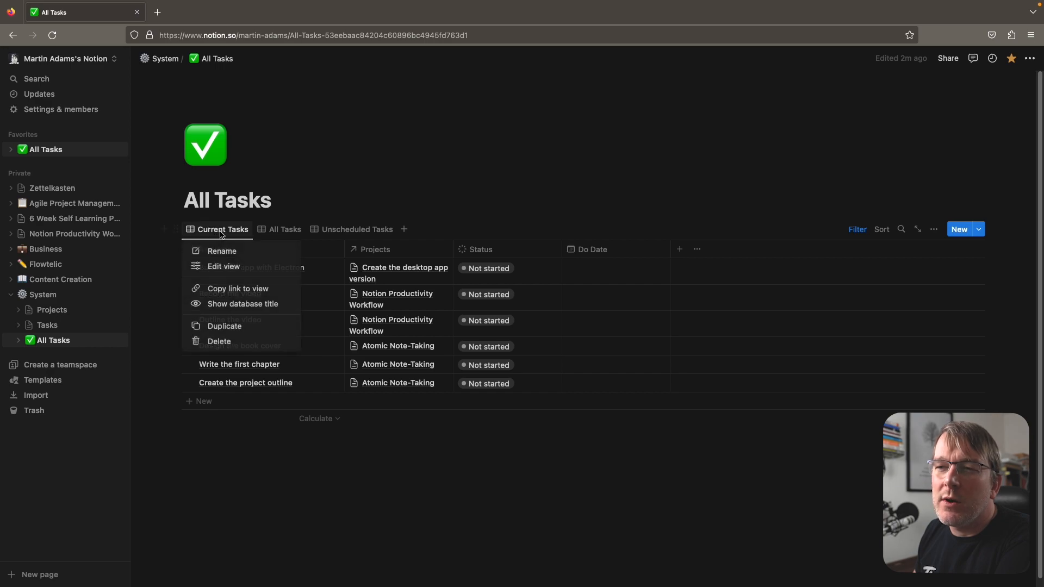
pyautogui.click(725, 165)
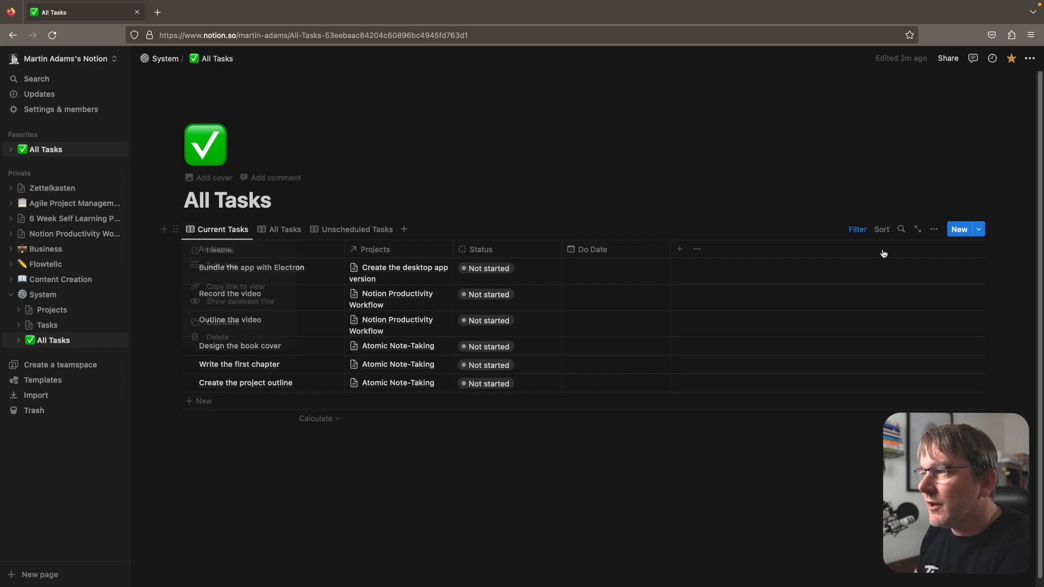
# Step: Change the condition of the Do Date filter in the Current Tasks view to "Is on or before"
pyautogui.click(857, 229)
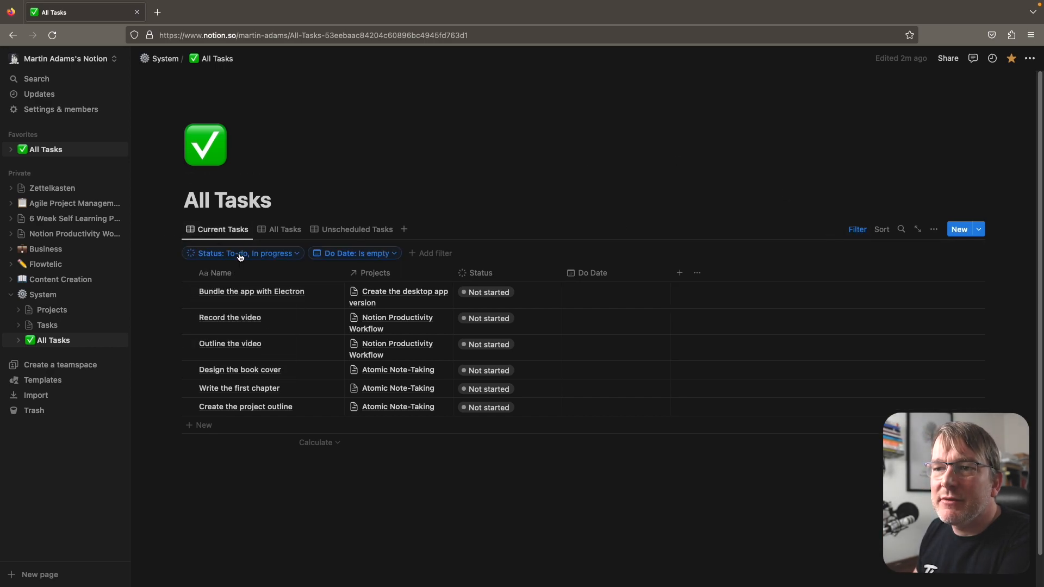
pyautogui.click(361, 255)
pyautogui.click(351, 272)
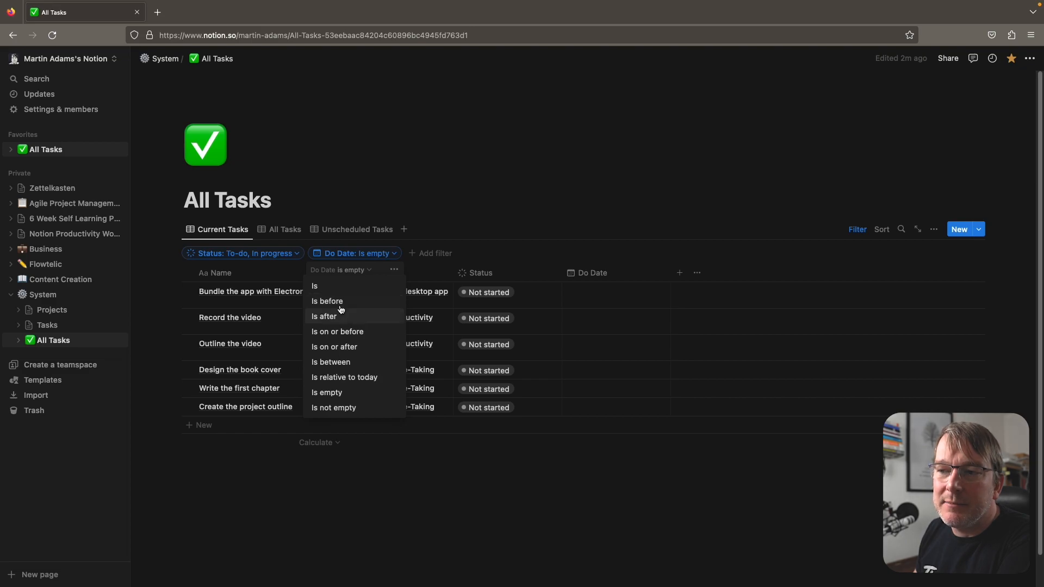
pyautogui.click(341, 333)
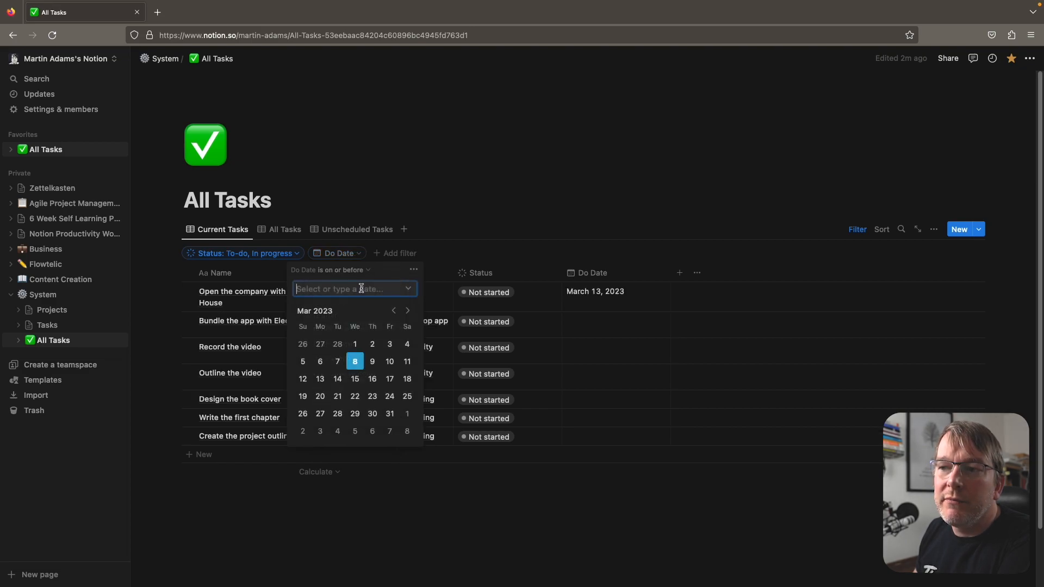
# Step: Turn the Do Date filter into an advanced filter rule and set its comparison date to Today
pyautogui.click(413, 270)
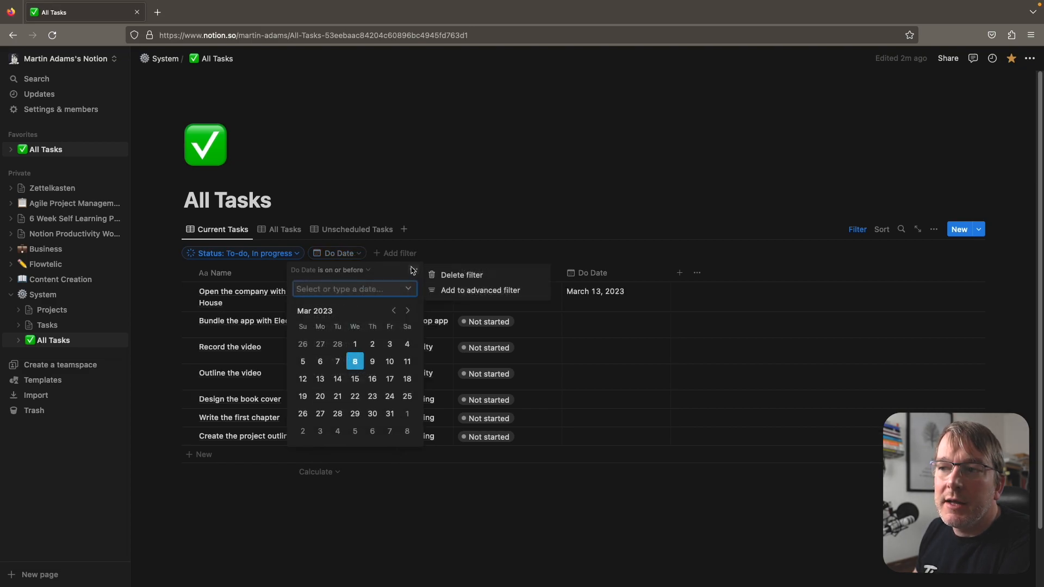
pyautogui.click(462, 291)
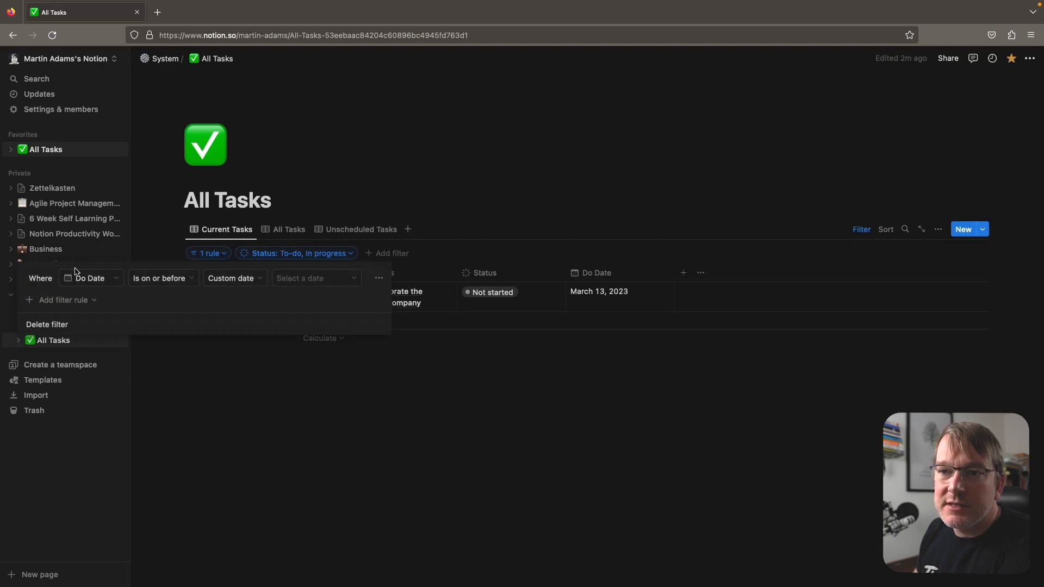
pyautogui.click(245, 283)
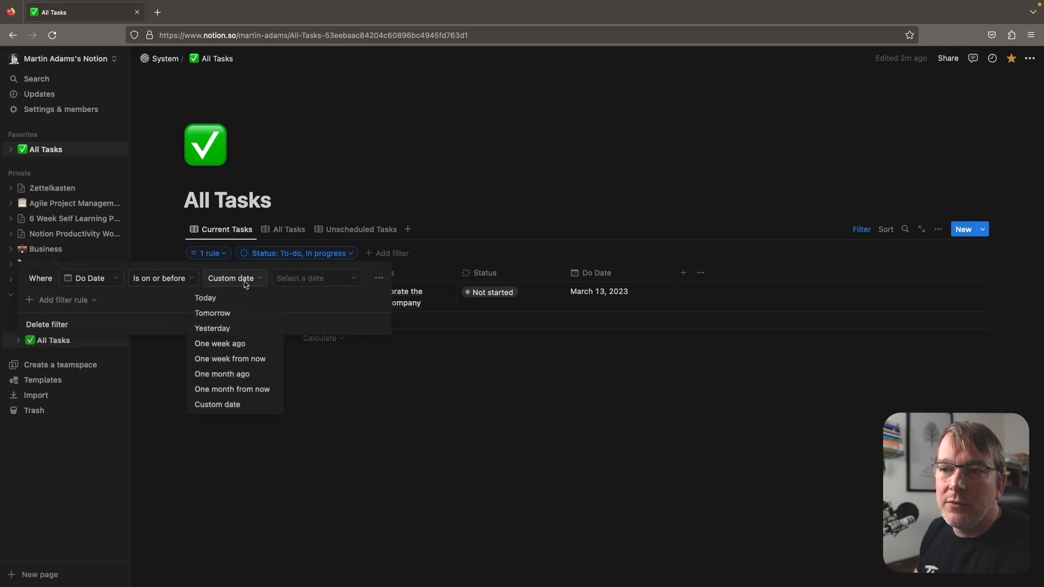
pyautogui.click(212, 298)
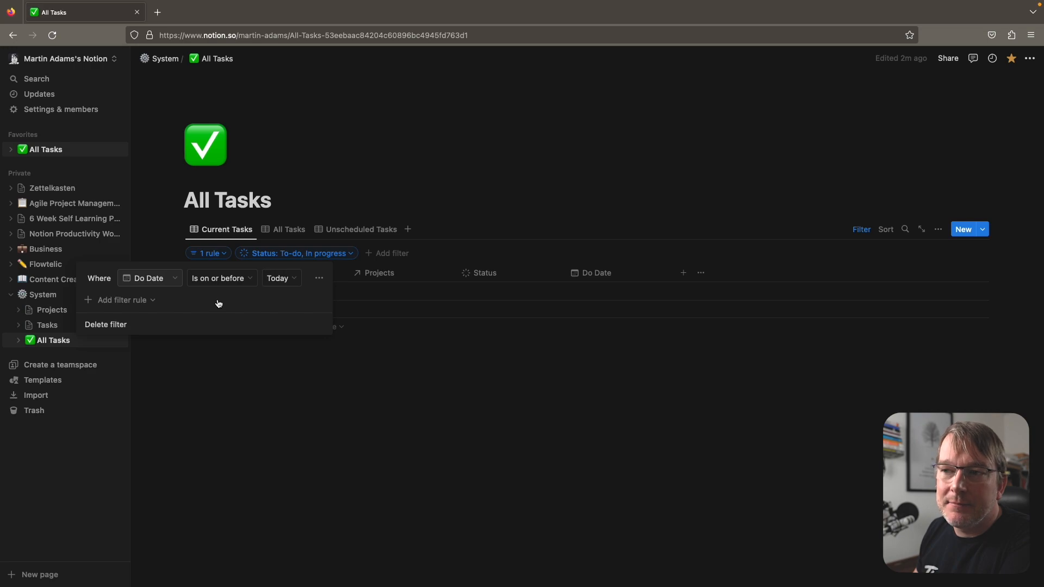
pyautogui.click(304, 375)
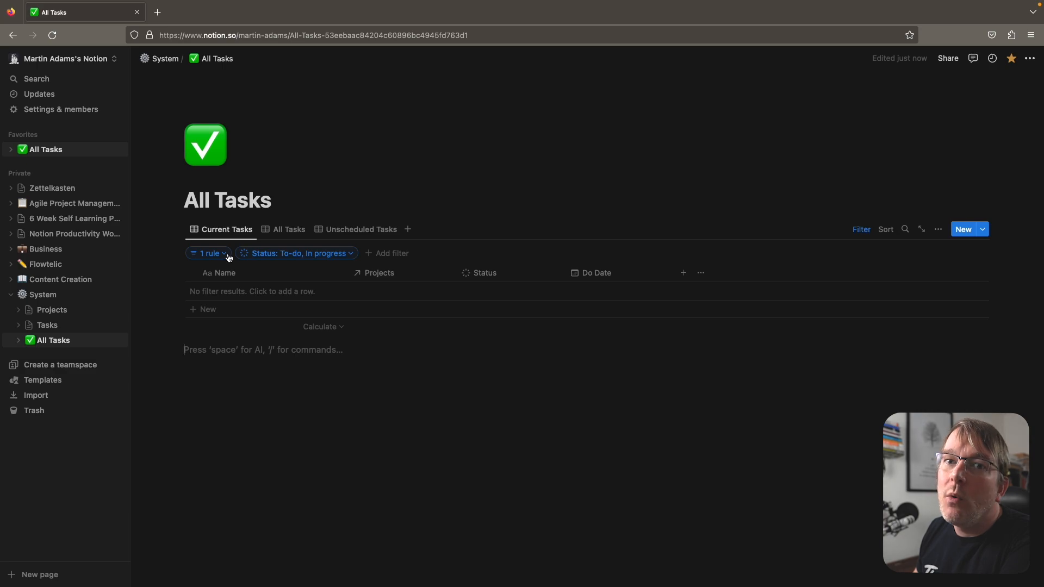
# Step: In All Tasks, set the Do Date of "Record the video" to March 6, 2023, and check it in Current Tasks
pyautogui.click(288, 229)
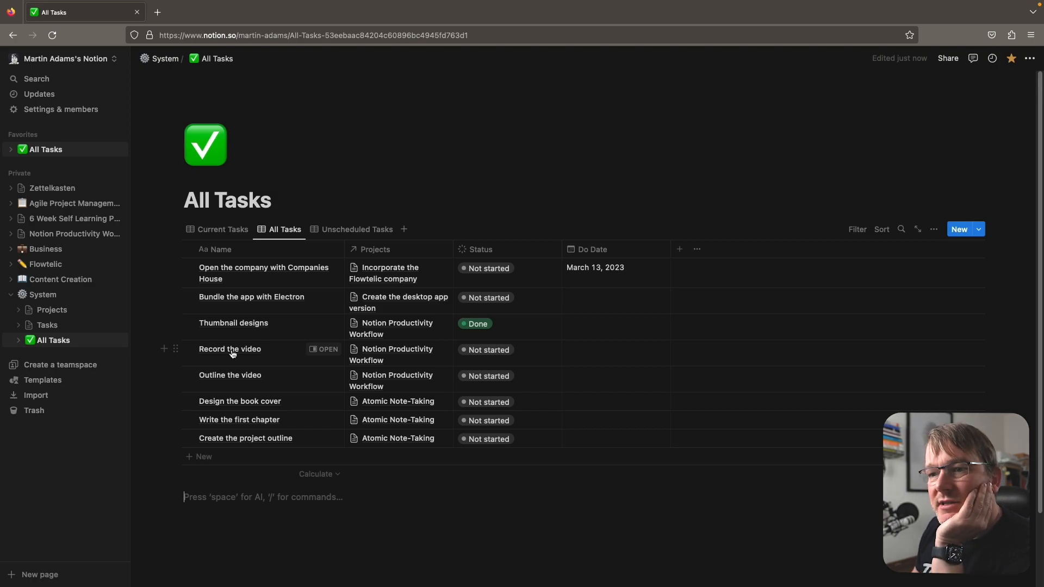
pyautogui.click(605, 354)
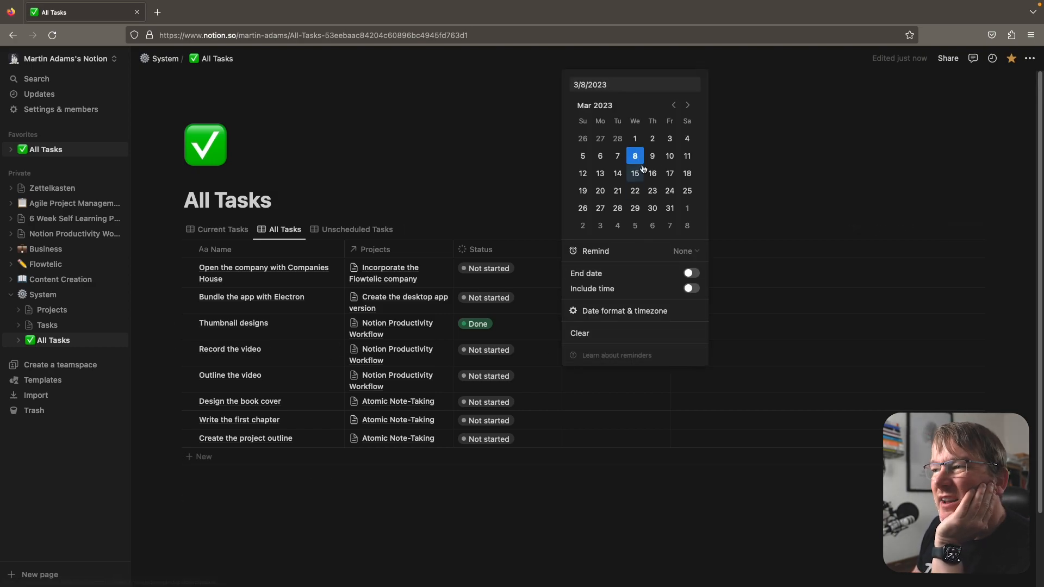
pyautogui.click(599, 156)
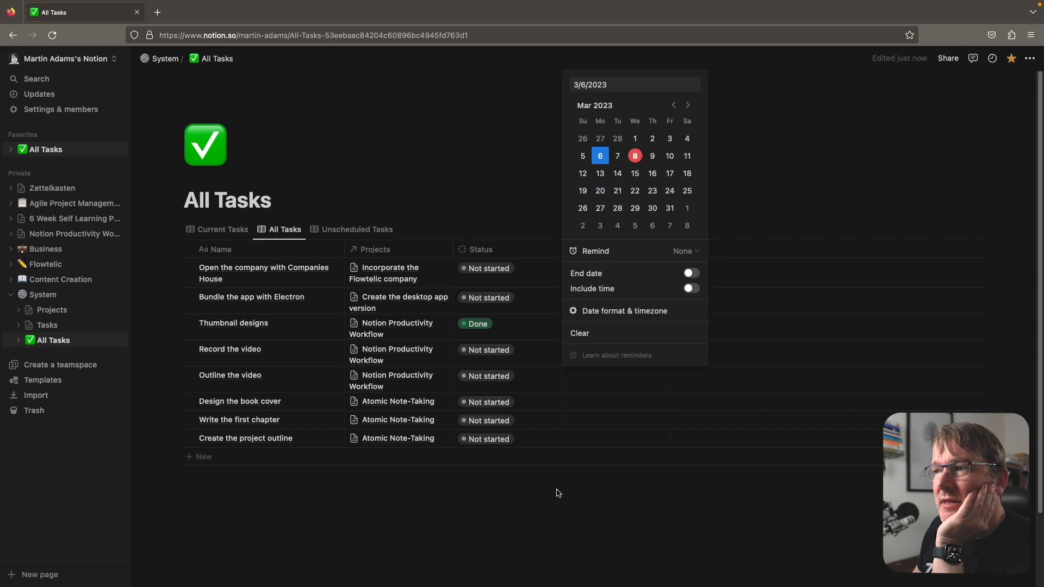
pyautogui.click(548, 491)
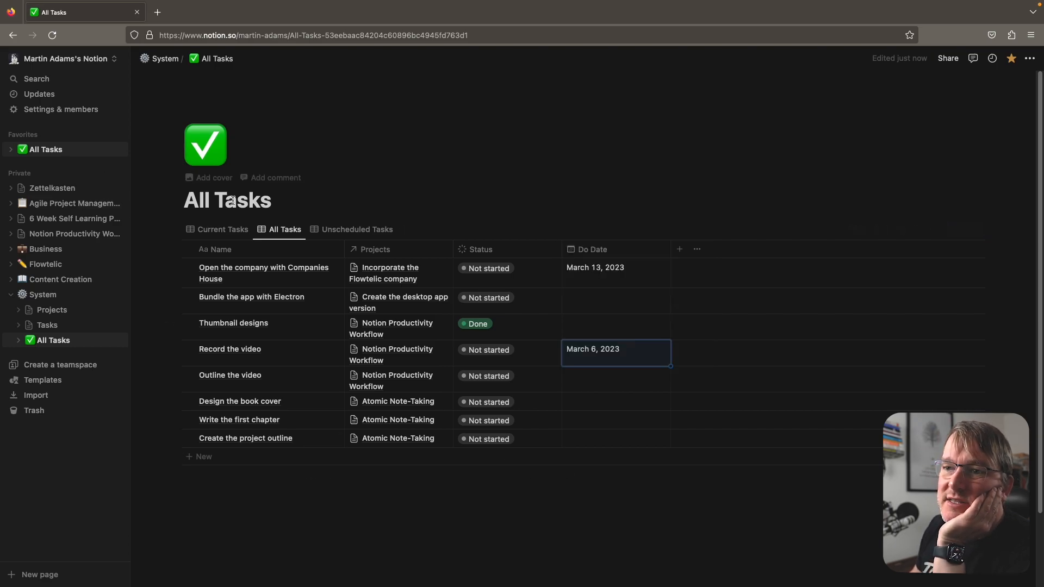
pyautogui.click(213, 233)
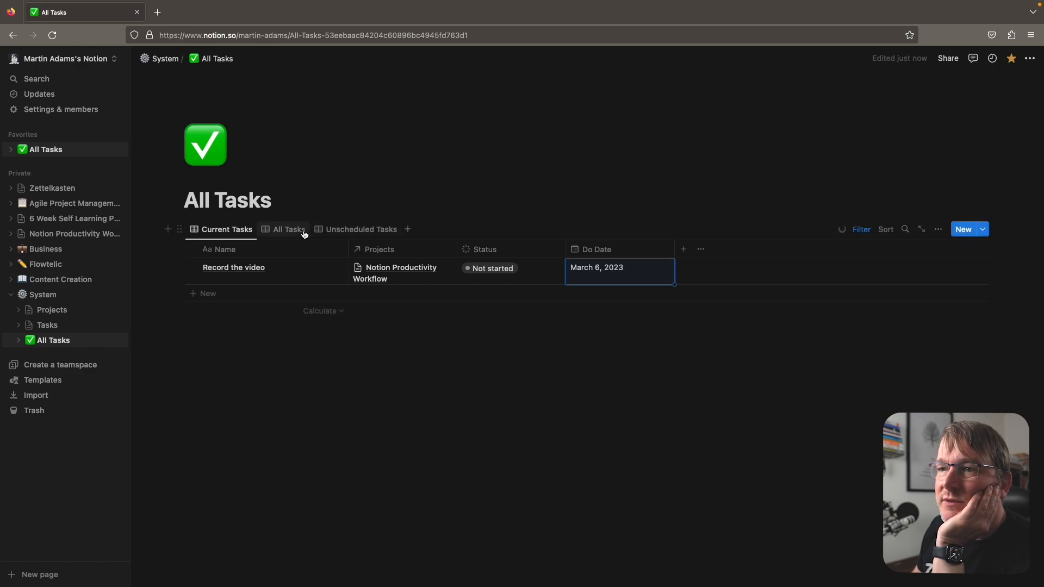
# Step: Compare the All Tasks and Current Tasks views, look at the Content Creation page, and return to Current Tasks on the All Tasks page
pyautogui.click(277, 231)
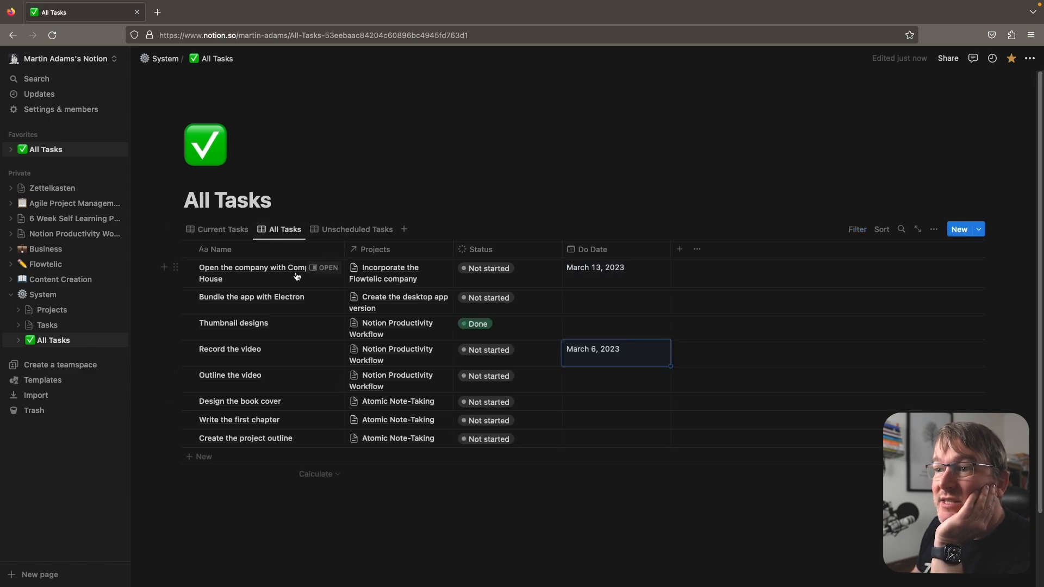
pyautogui.click(196, 230)
pyautogui.click(346, 354)
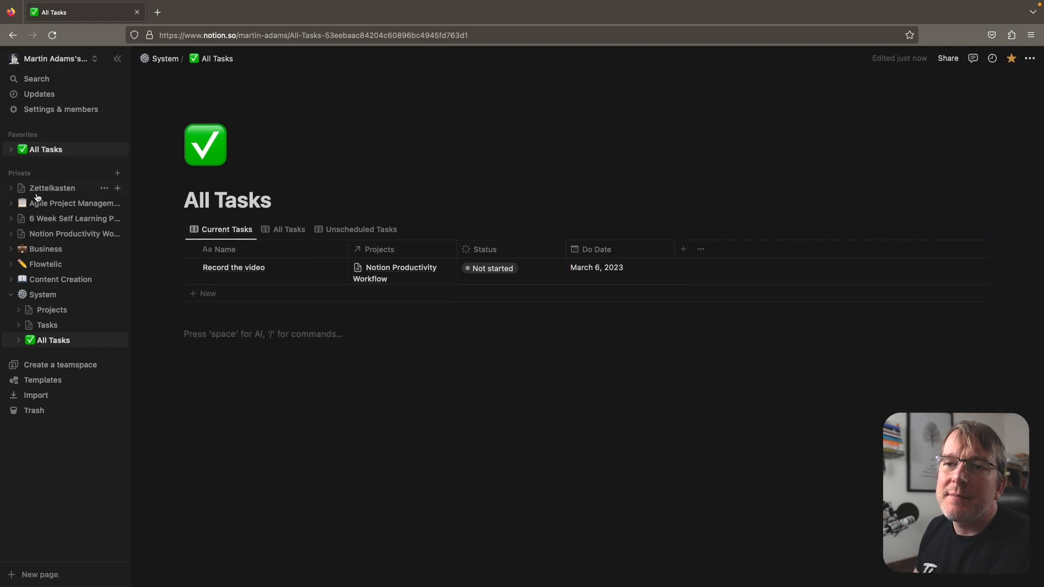
pyautogui.click(61, 279)
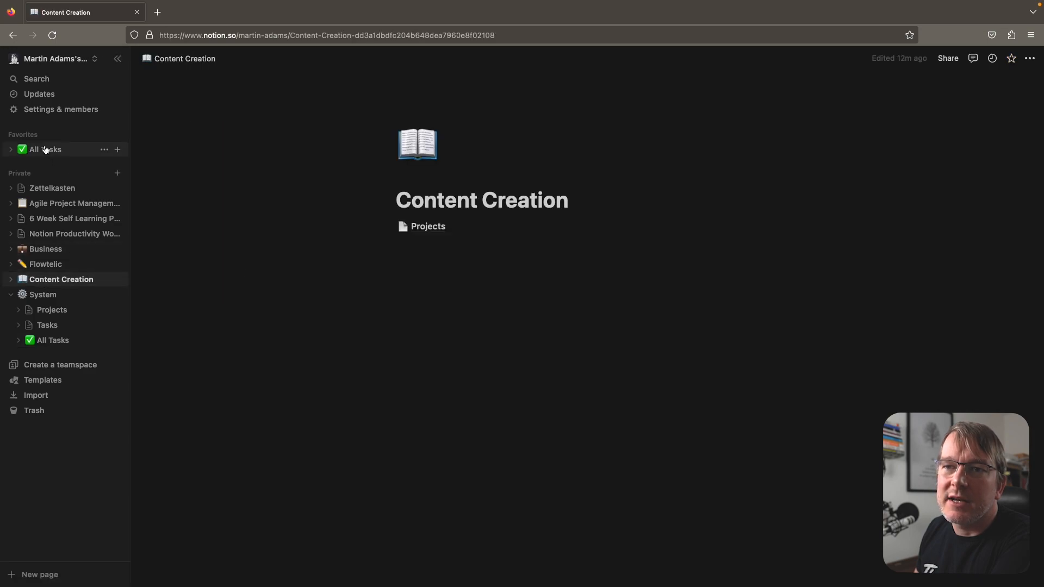
pyautogui.click(103, 150)
pyautogui.click(207, 233)
pyautogui.click(487, 358)
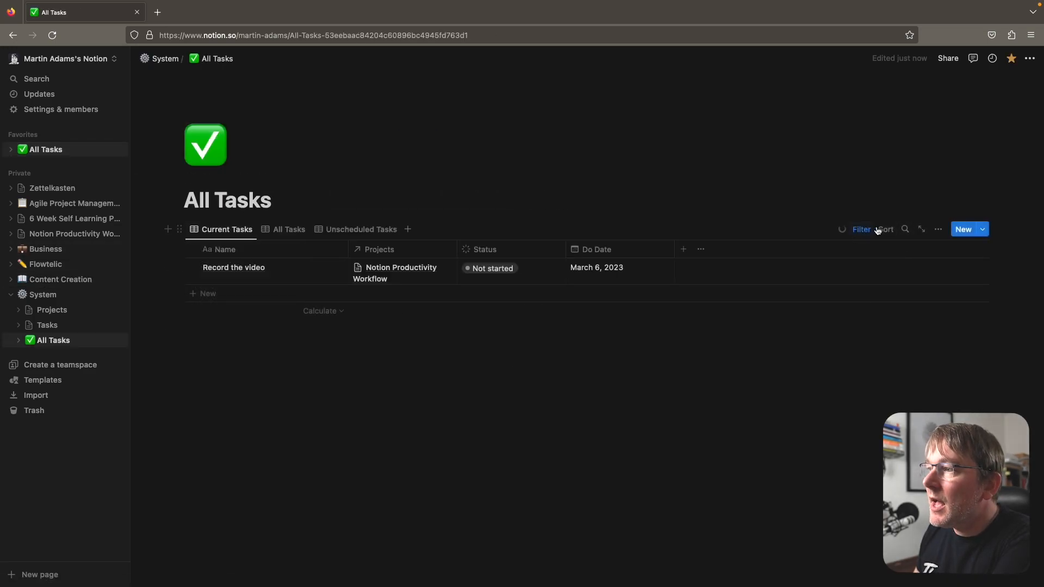
# Step: Change the Current Tasks view to a Board layout grouped by Status
pyautogui.click(938, 232)
pyautogui.click(945, 310)
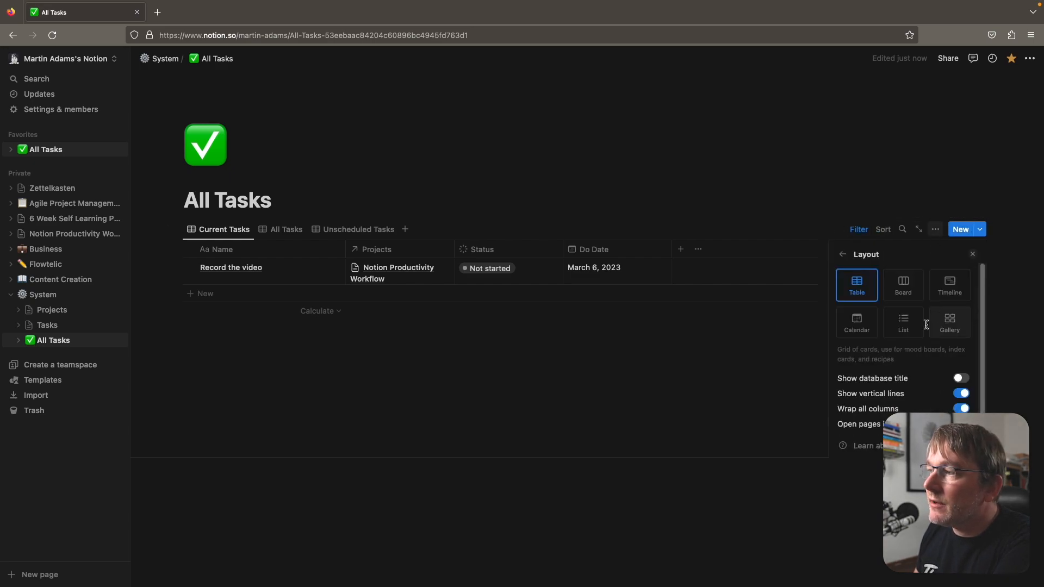
pyautogui.click(915, 282)
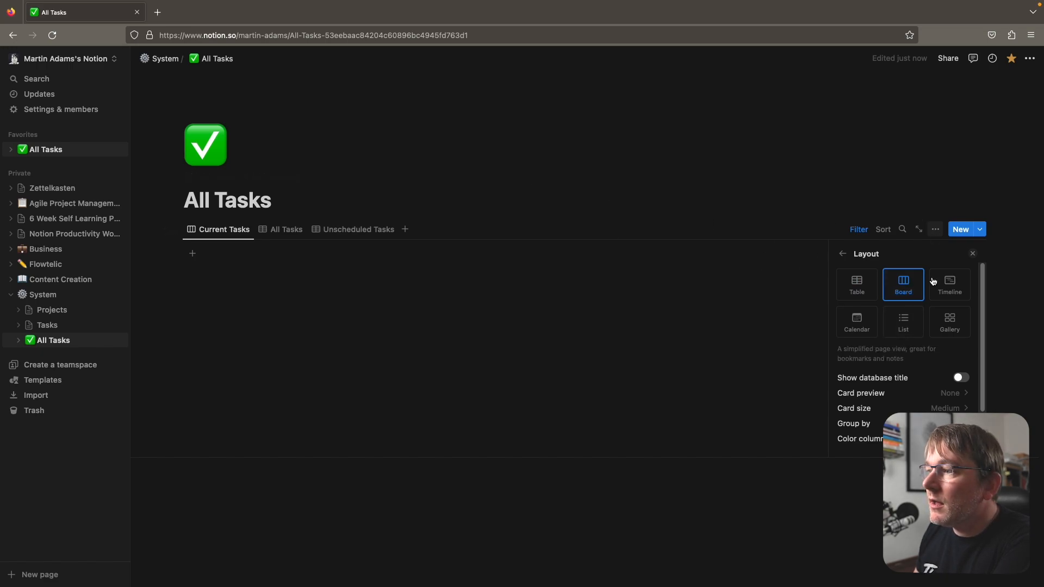
pyautogui.click(897, 423)
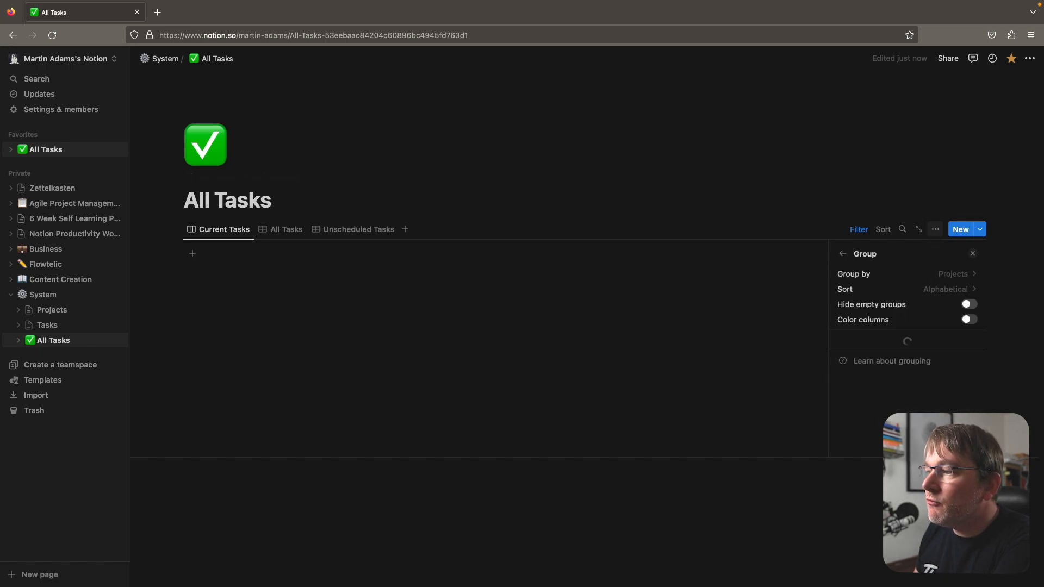
pyautogui.click(956, 275)
pyautogui.click(864, 341)
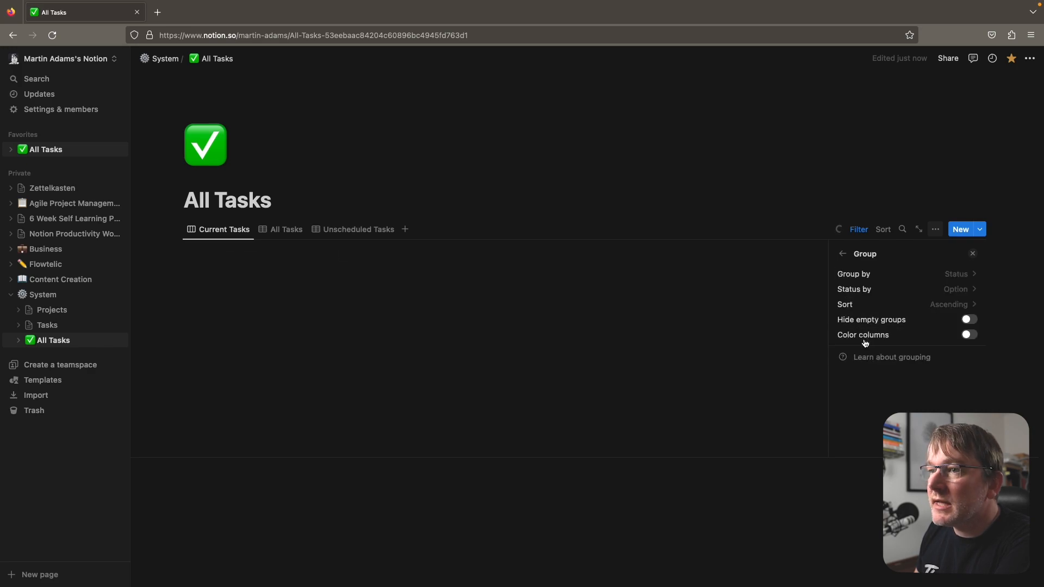
pyautogui.click(755, 210)
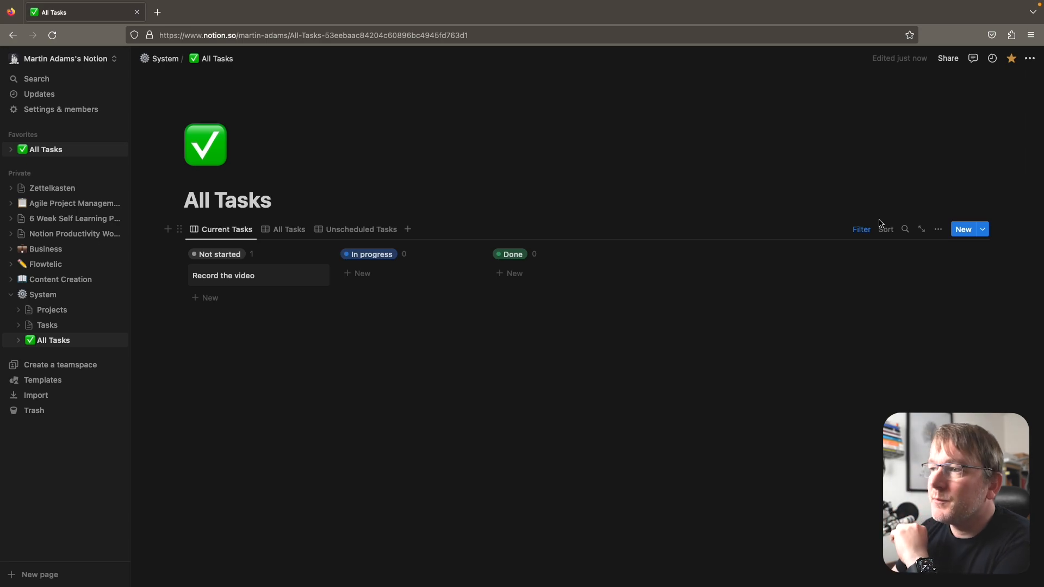
# Step: In the All Tasks view, set the Do Date of "Outline the video" to March 8, 2023
pyautogui.click(284, 230)
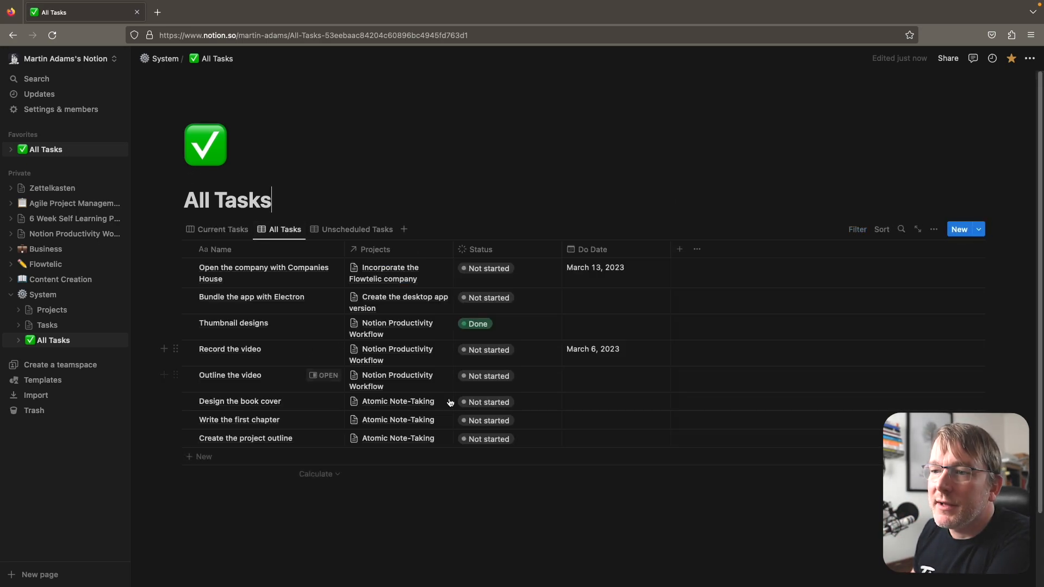
pyautogui.click(632, 381)
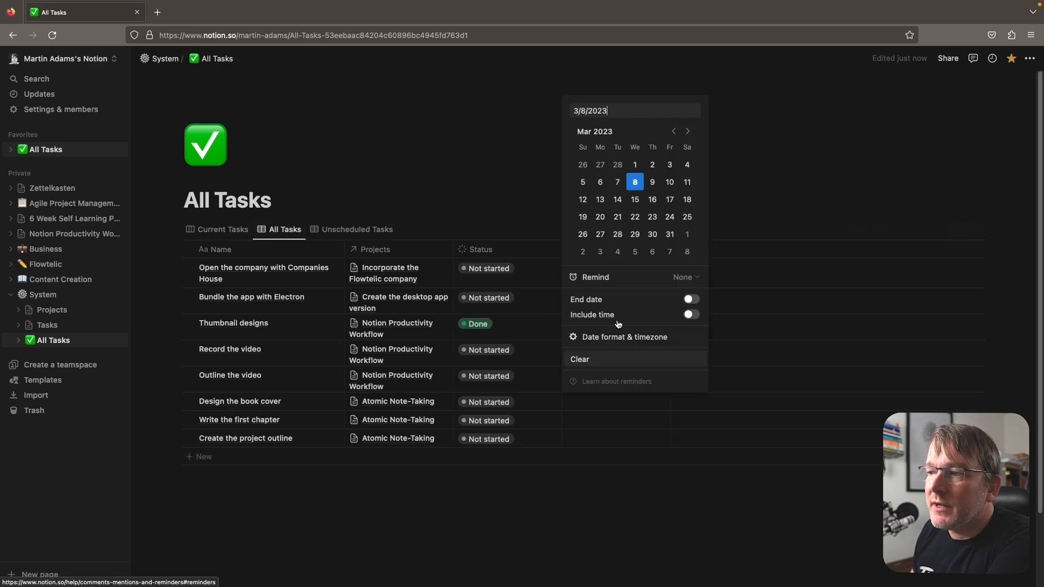
pyautogui.press('Escape')
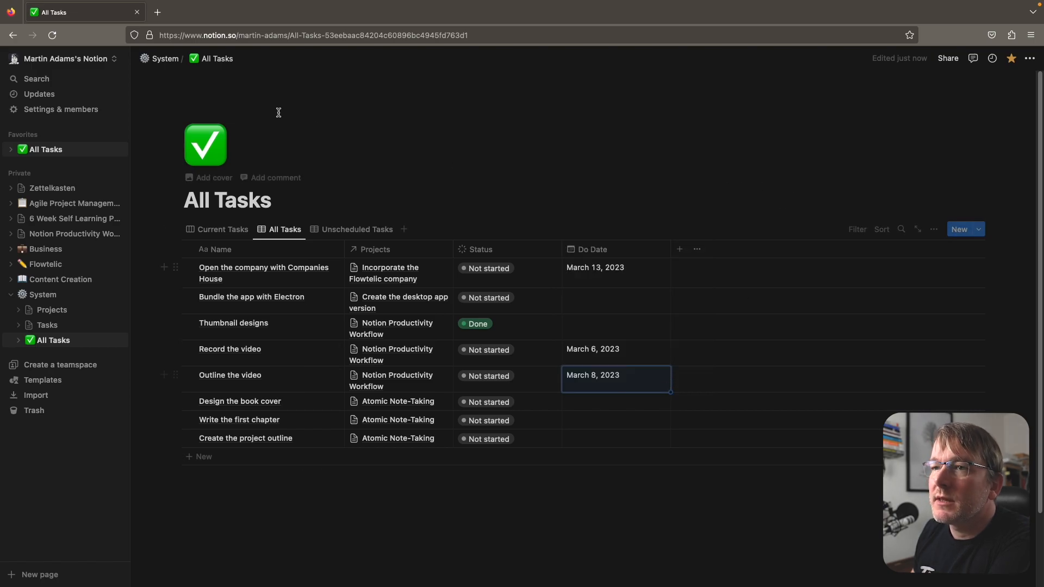
# Step: Move the "Outline the video" card to Done on the Current Tasks board and check its status in All Tasks
pyautogui.click(224, 230)
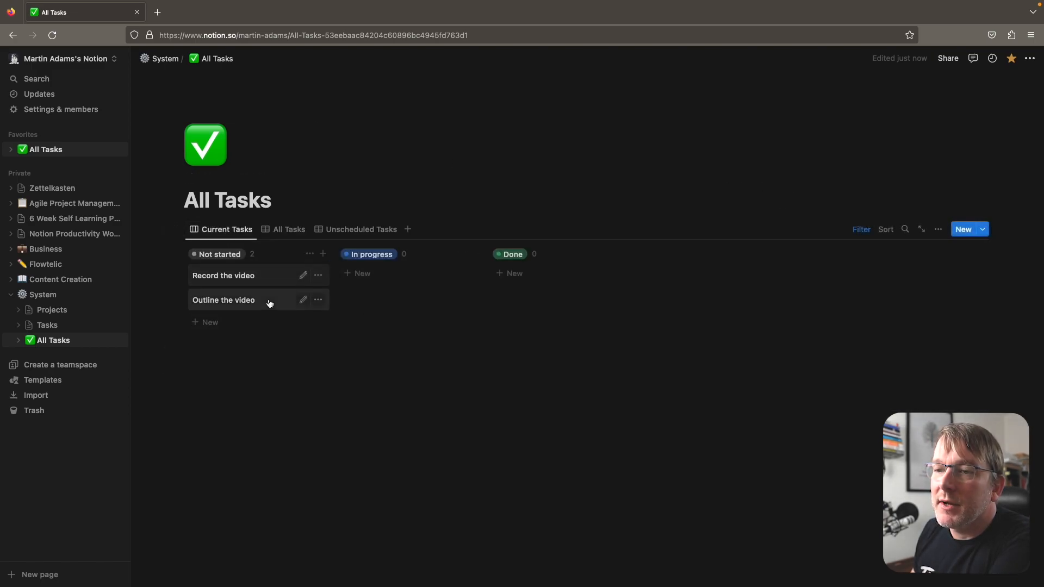
pyautogui.moveTo(228, 306); pyautogui.dragTo(510, 267)
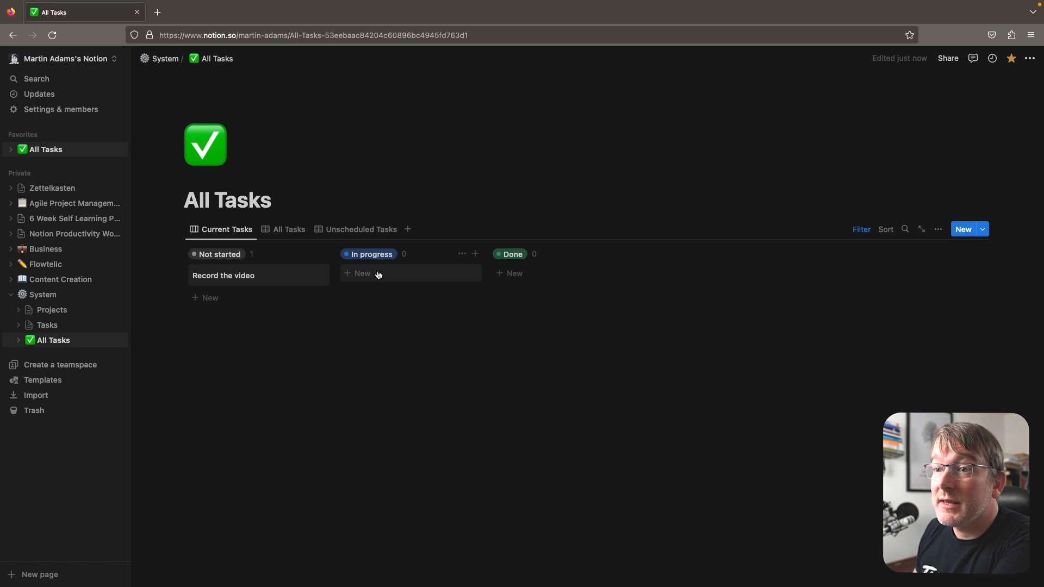
pyautogui.click(286, 230)
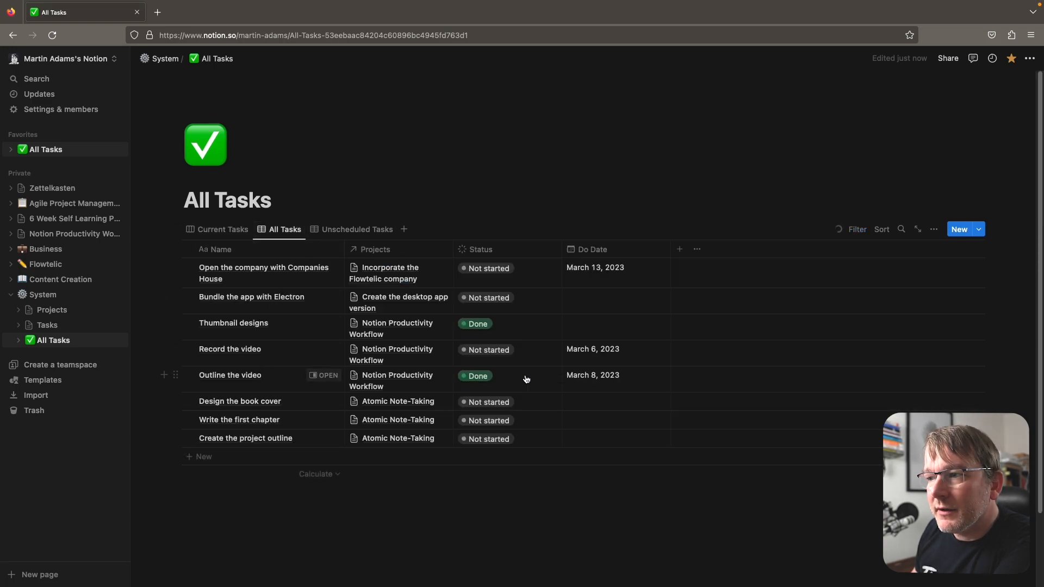
# Step: Examine the Current Tasks board's filters, including the Status filter's selected options and its delete and advanced filter choices
pyautogui.click(219, 229)
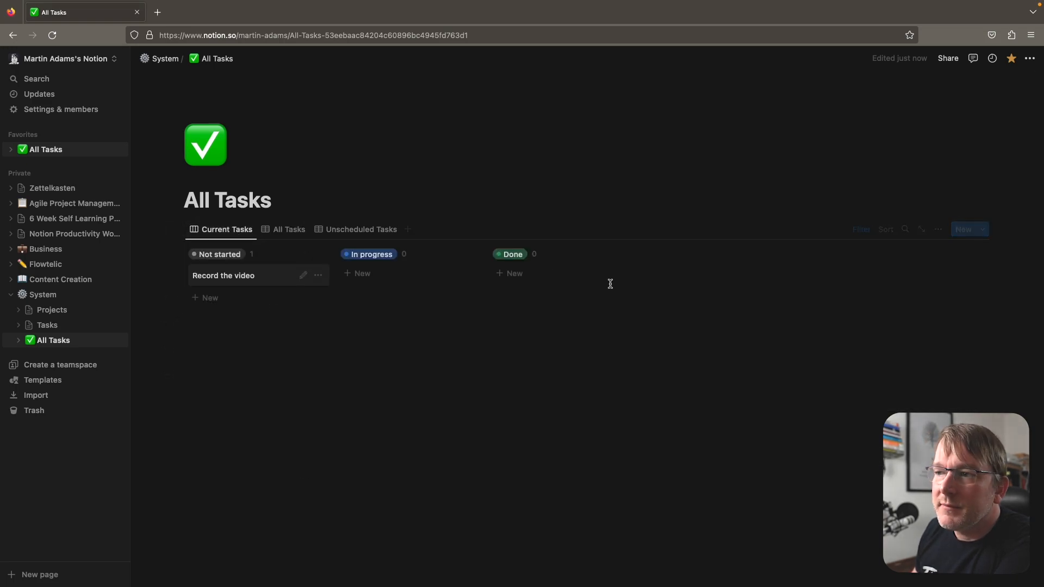
pyautogui.click(565, 416)
pyautogui.click(864, 231)
pyautogui.click(861, 230)
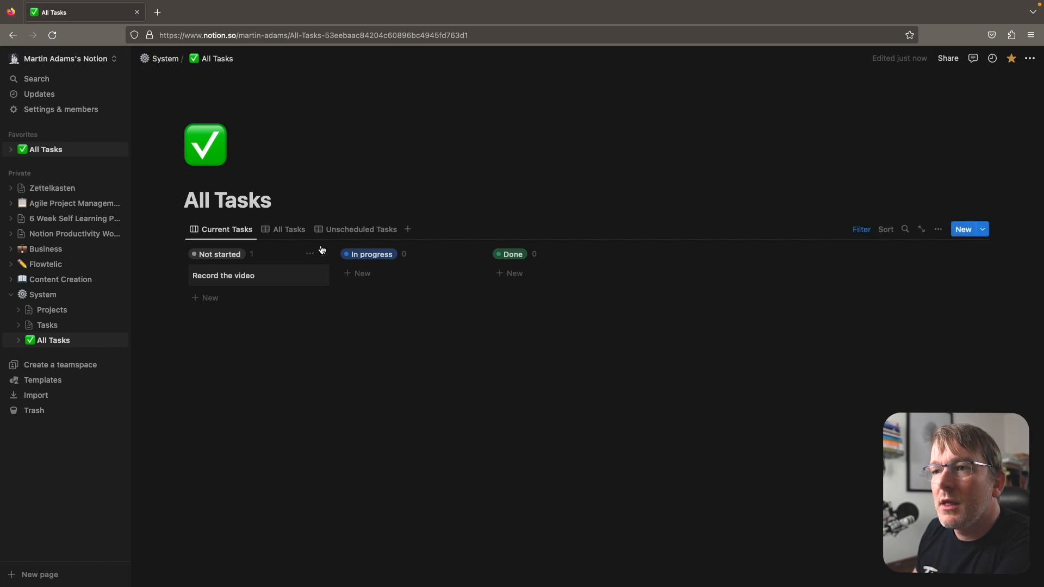
pyautogui.click(863, 232)
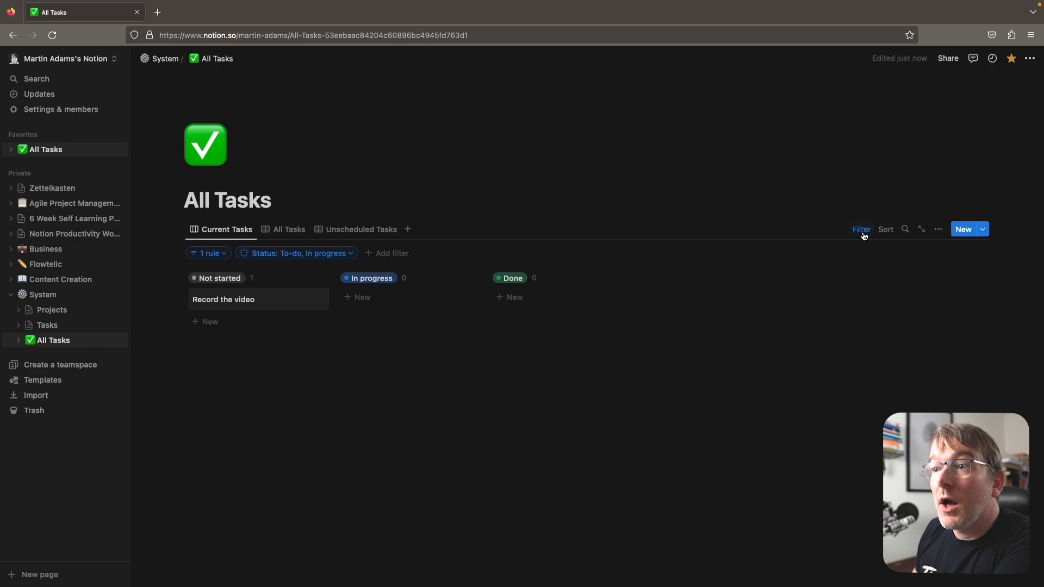
pyautogui.click(337, 254)
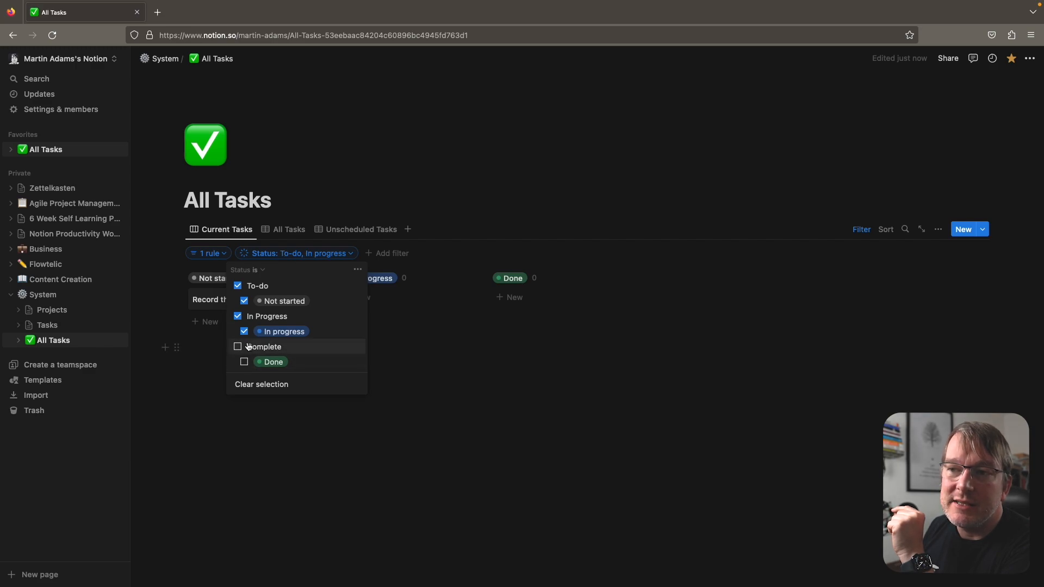
pyautogui.click(358, 270)
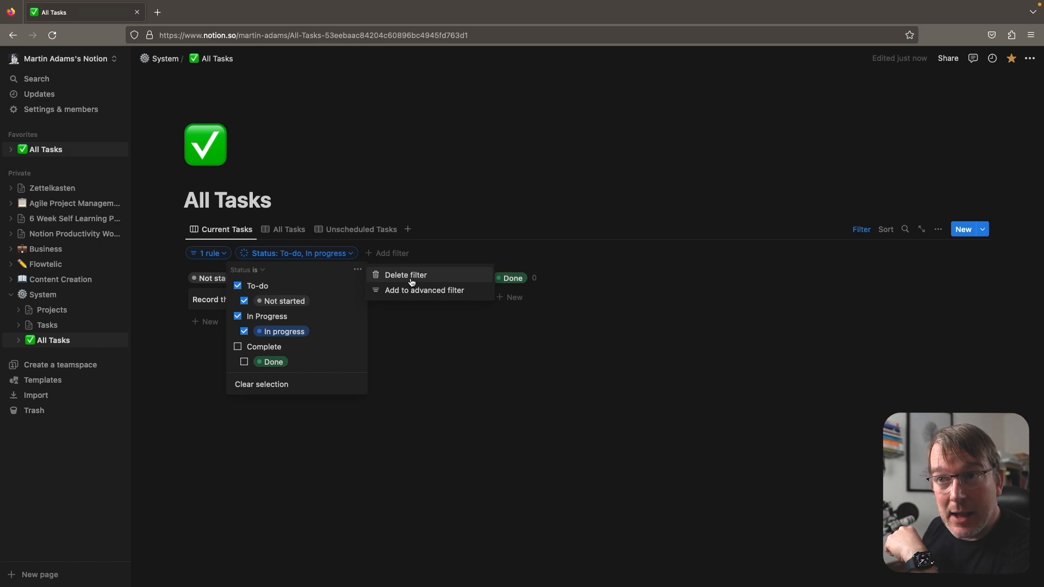
pyautogui.click(469, 408)
pyautogui.click(439, 357)
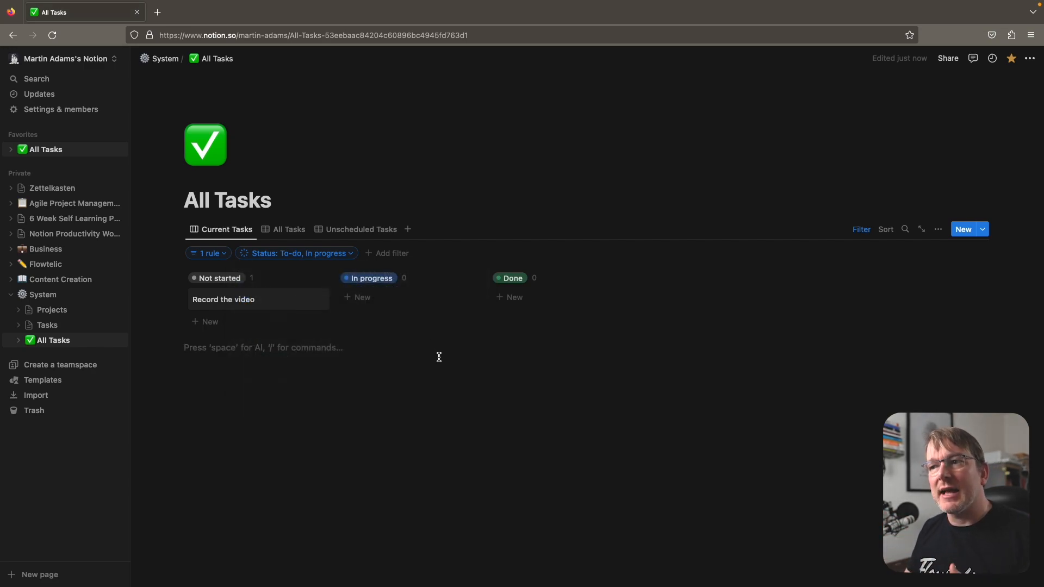
pyautogui.click(220, 254)
pyautogui.click(327, 394)
pyautogui.click(351, 255)
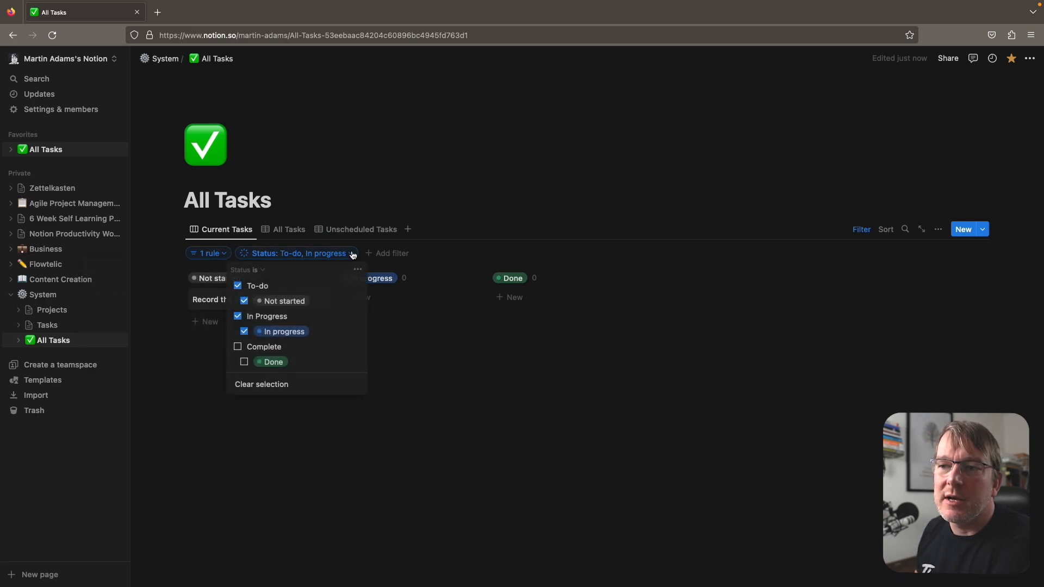
pyautogui.click(306, 430)
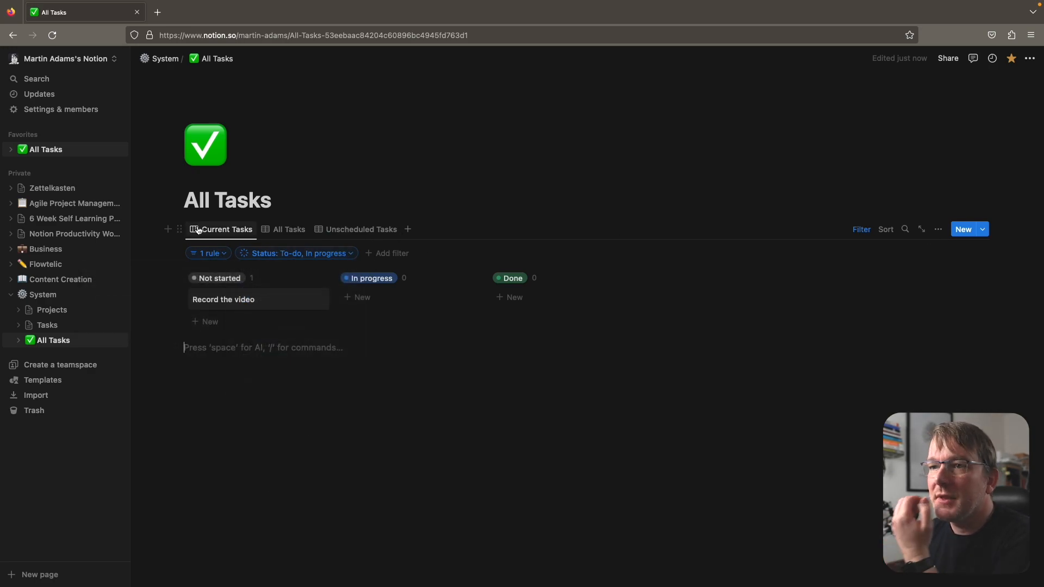
# Step: Turn the Current Tasks view's Do Date rule into a filter group and set its condition to Is before Today
pyautogui.click(197, 255)
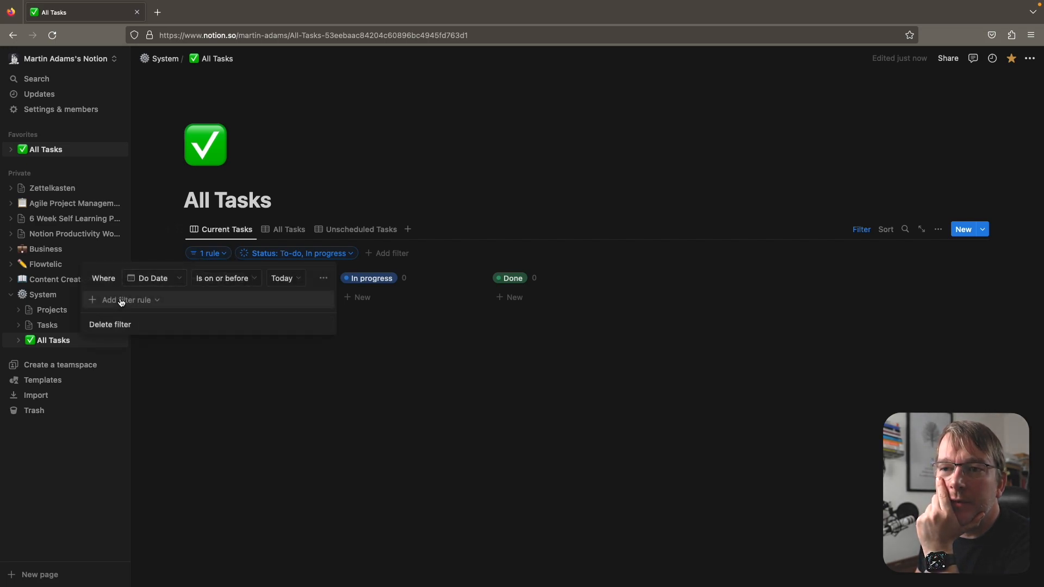
pyautogui.click(324, 278)
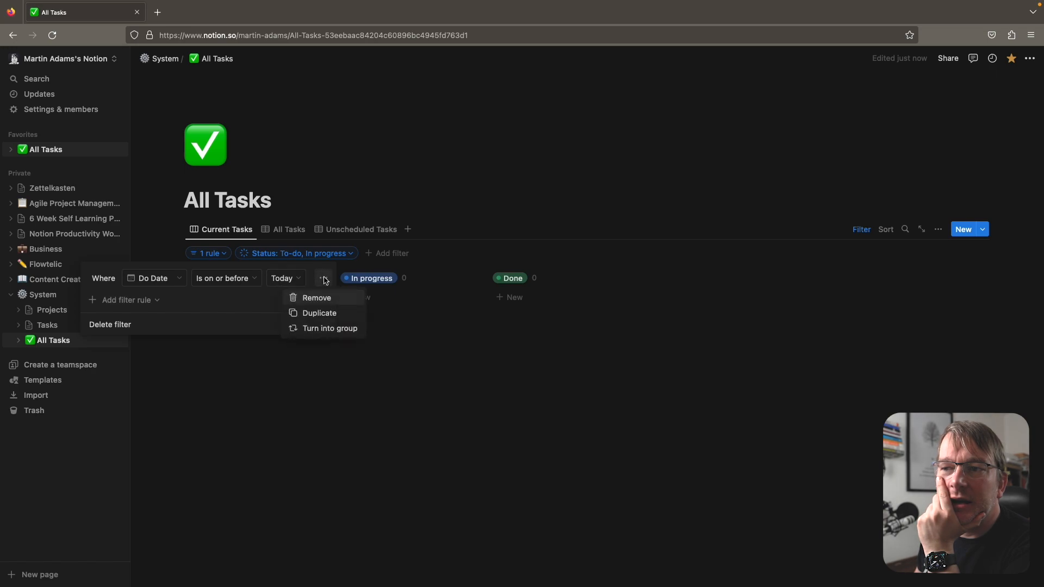
pyautogui.click(328, 329)
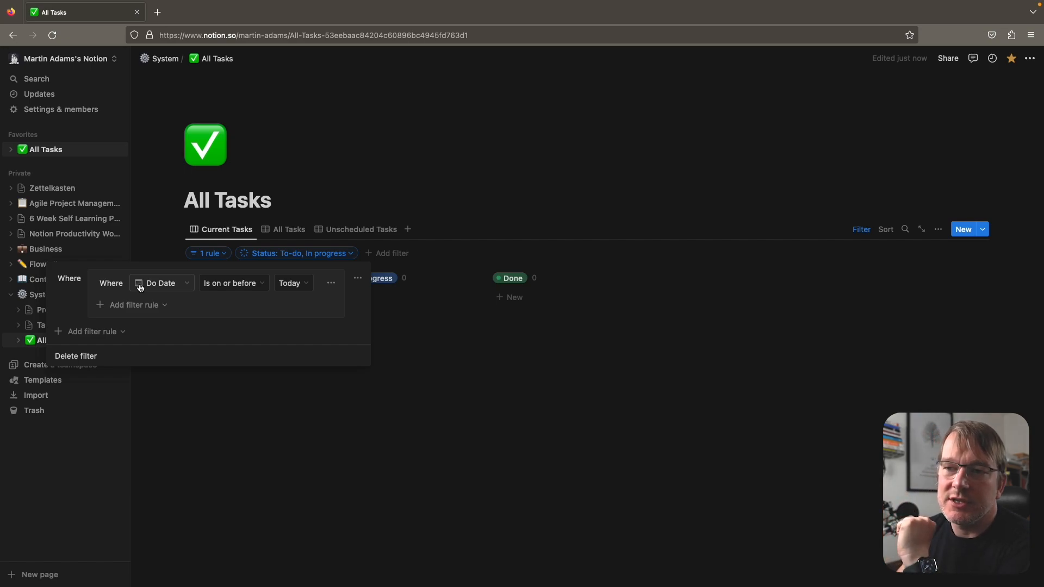
pyautogui.click(230, 287)
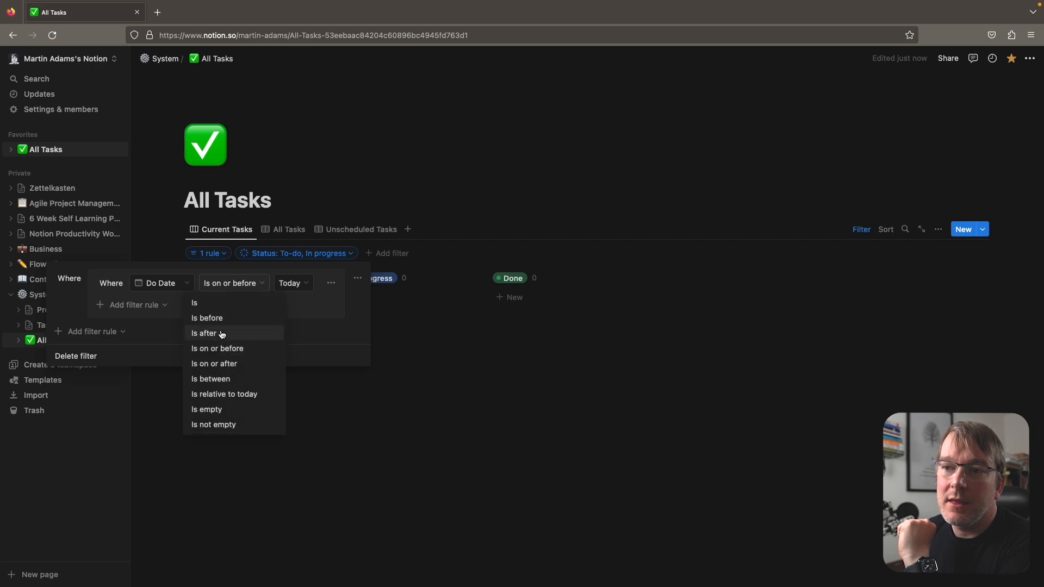
pyautogui.click(222, 319)
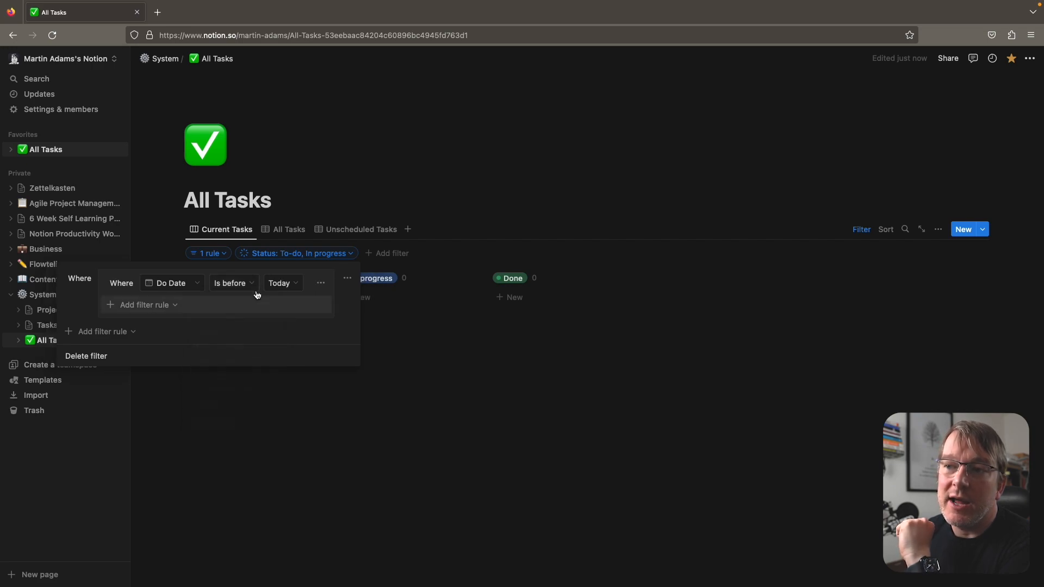
# Step: Add an And rule to the filter group where Status is Not started or In progress
pyautogui.click(139, 306)
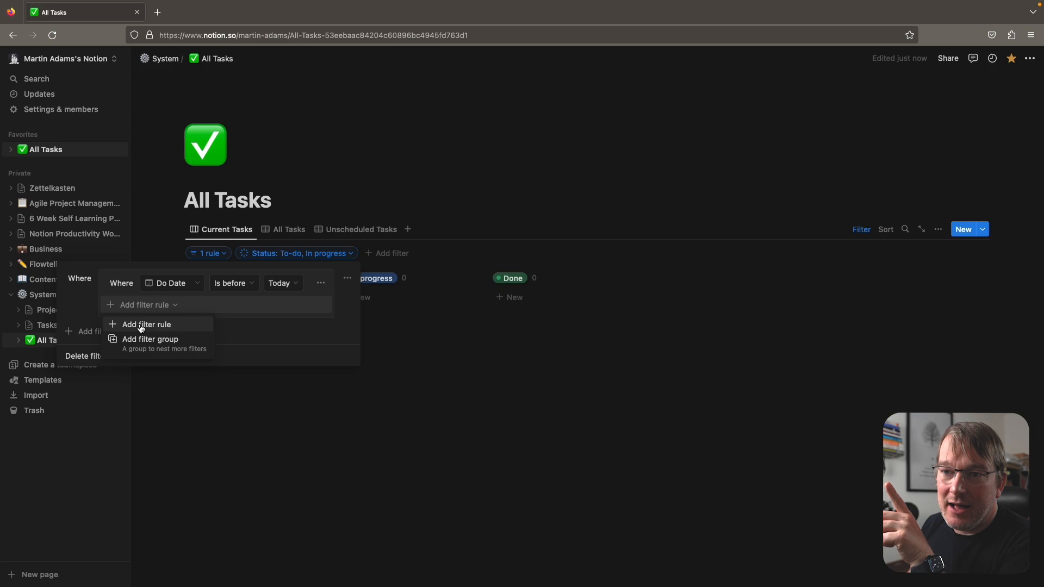
pyautogui.click(140, 326)
pyautogui.click(117, 305)
pyautogui.click(90, 328)
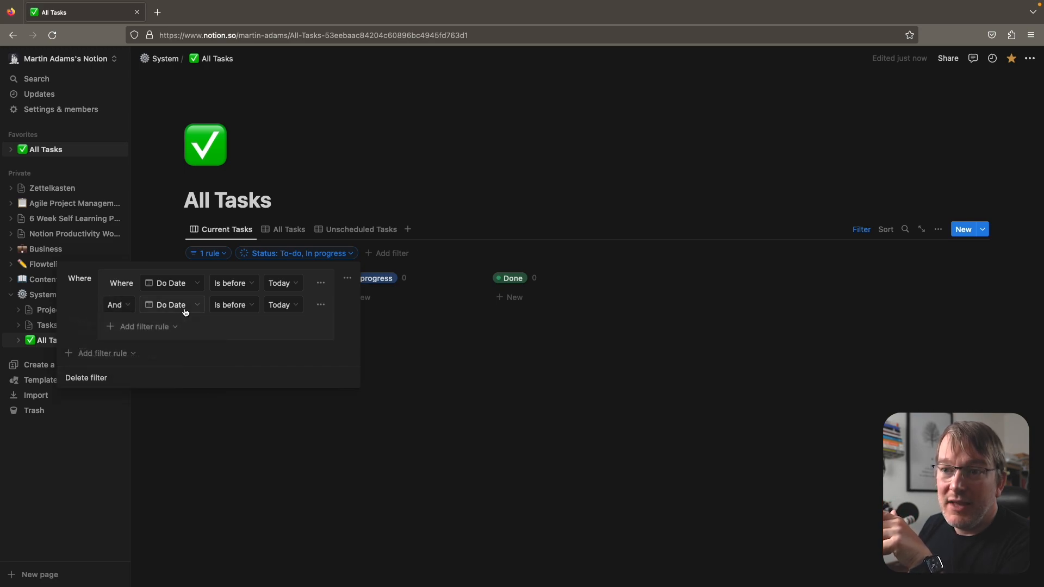
pyautogui.click(184, 312)
pyautogui.click(133, 396)
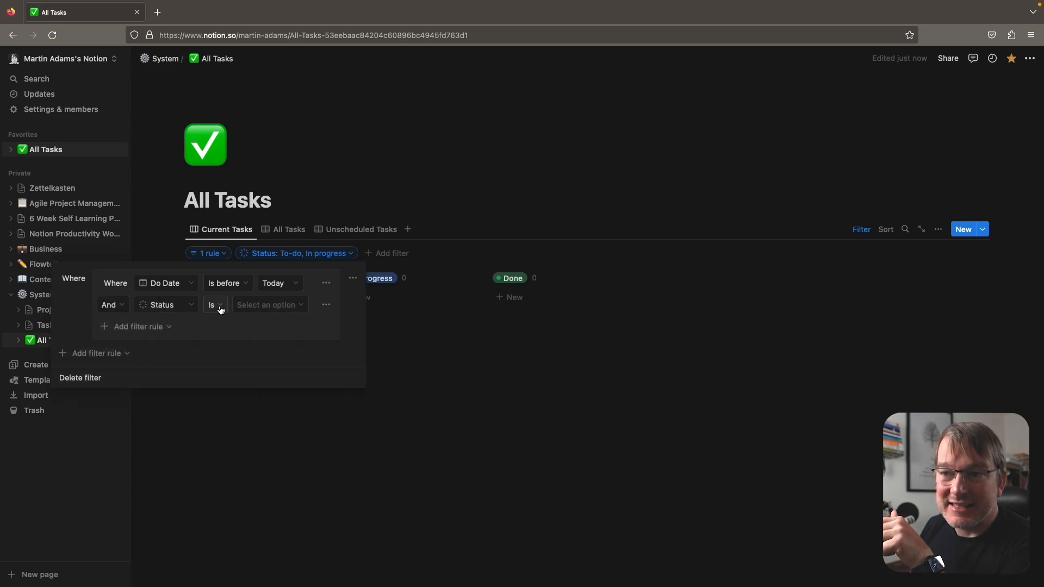
pyautogui.click(294, 305)
pyautogui.click(212, 324)
pyautogui.click(218, 370)
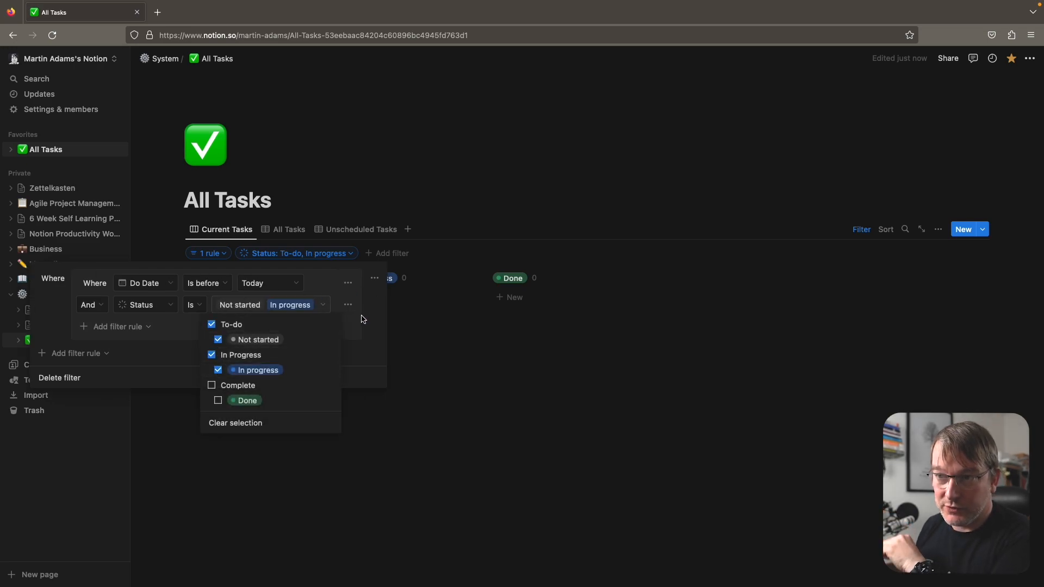
pyautogui.click(122, 350)
# Step: Add a second filter group to the Current Tasks view with the rule Do Date Is Today
pyautogui.click(97, 353)
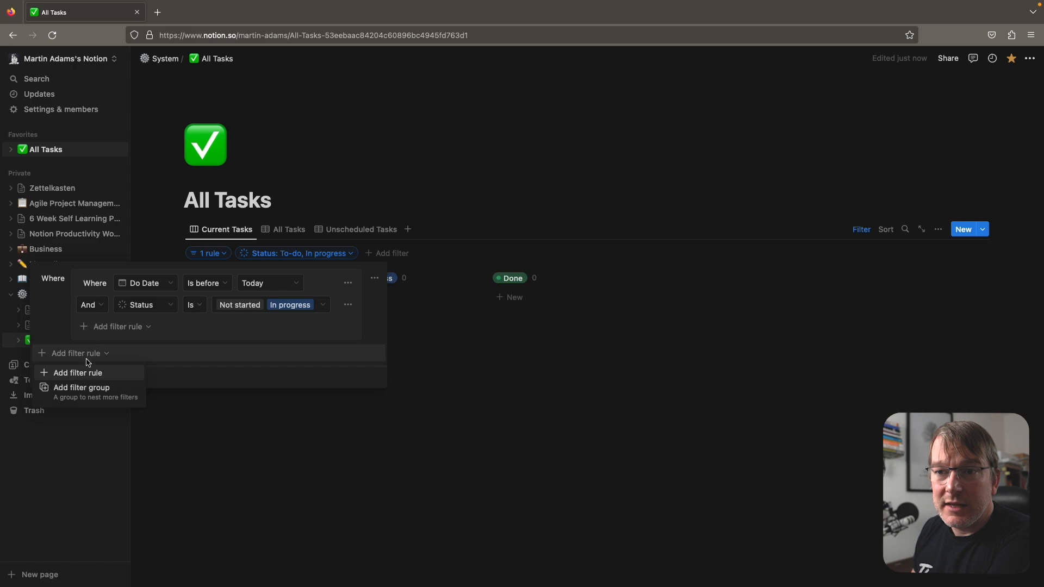
pyautogui.click(74, 391)
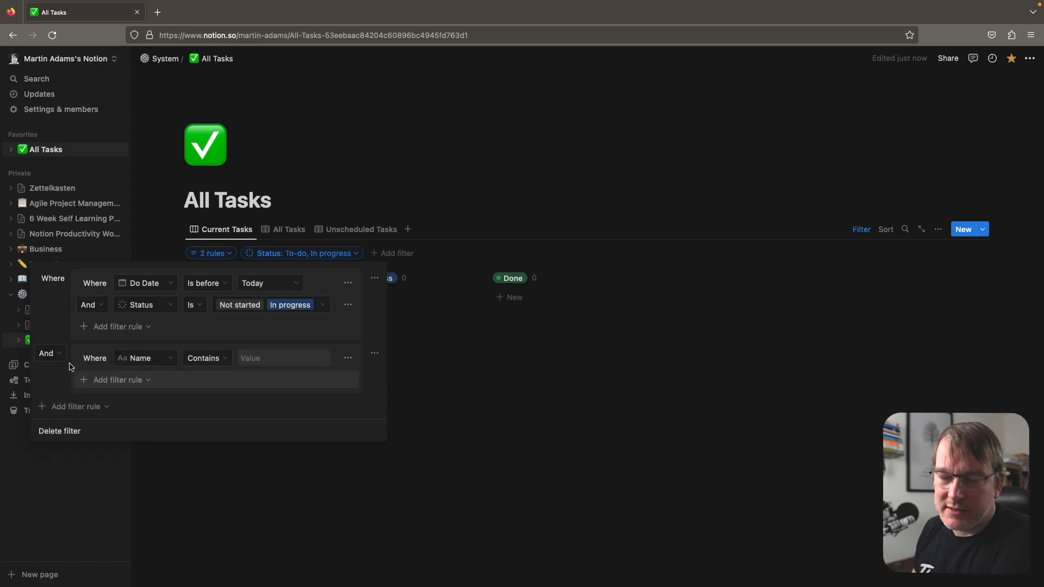
pyautogui.click(160, 368)
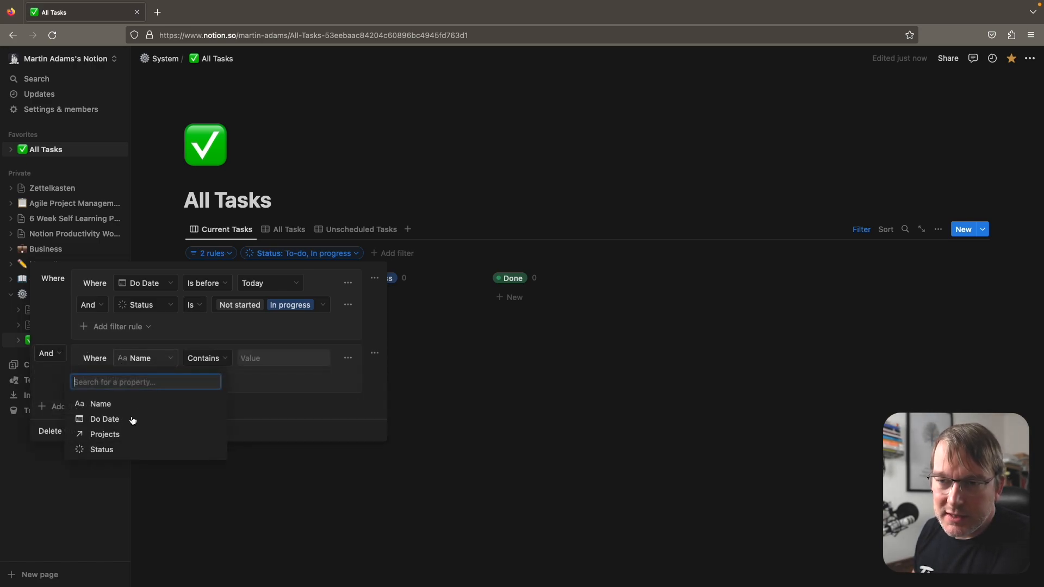
pyautogui.click(102, 420)
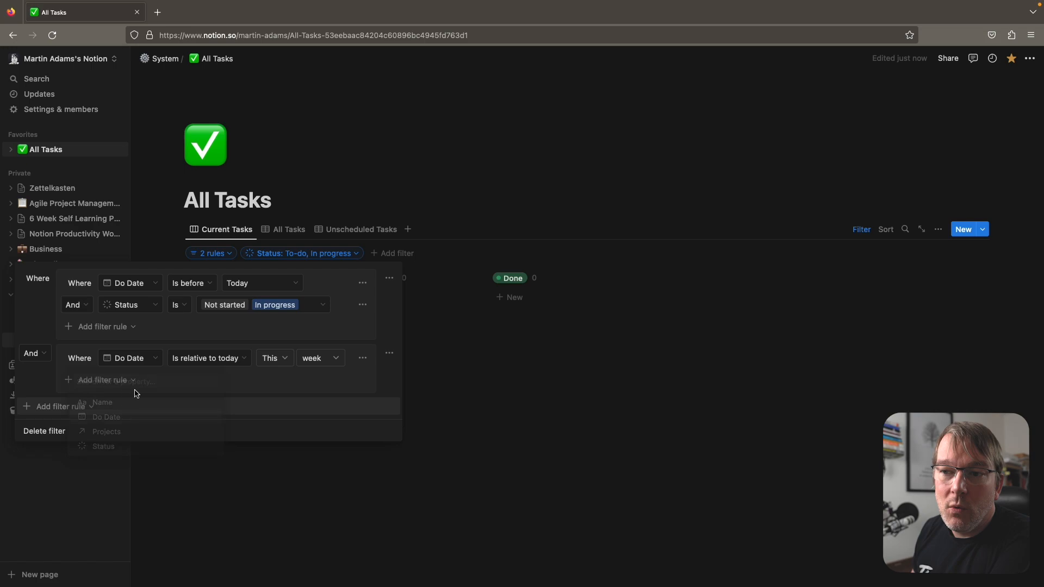
pyautogui.click(212, 358)
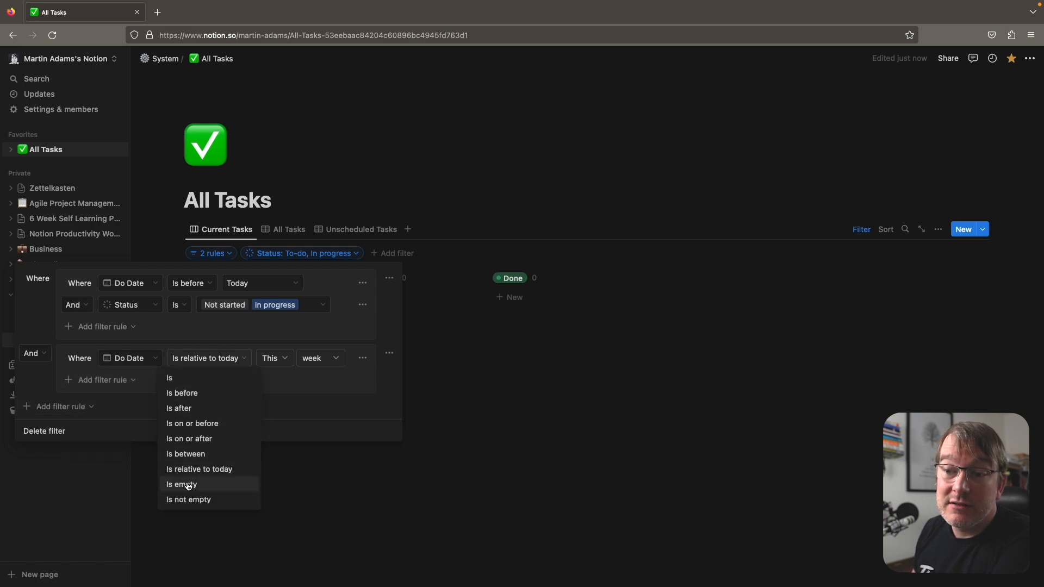
pyautogui.click(192, 380)
pyautogui.click(249, 358)
pyautogui.click(249, 377)
pyautogui.click(493, 331)
# Step: Delete the separate Status filter from the Current Tasks board, keeping the advanced filter rules
pyautogui.click(353, 257)
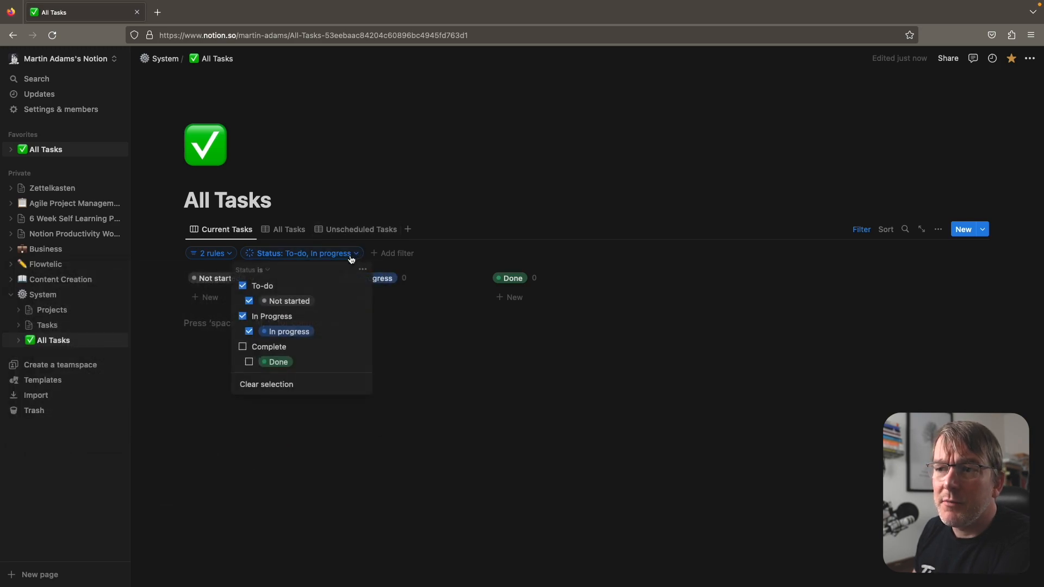
pyautogui.click(363, 272)
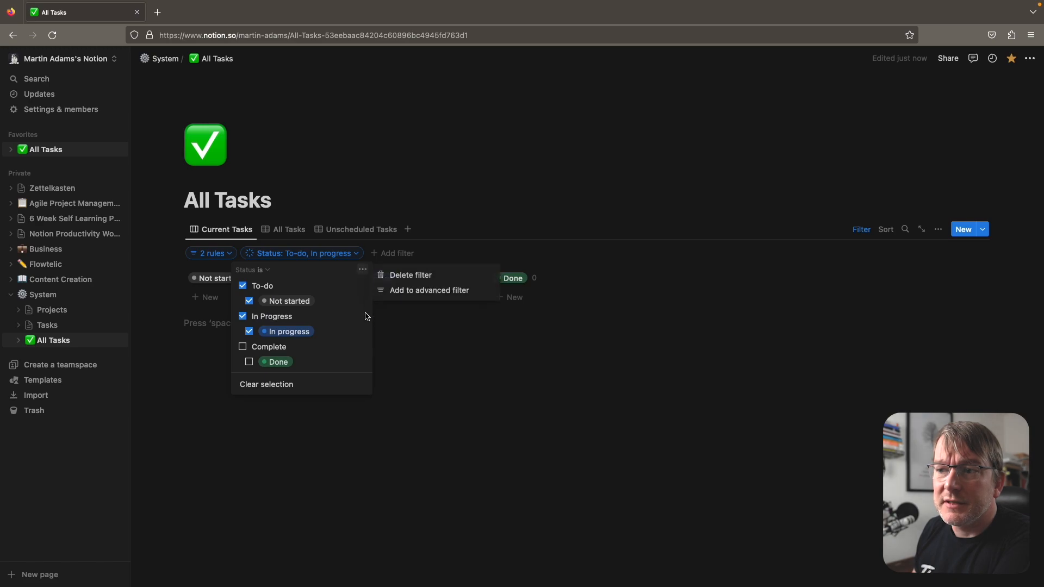
pyautogui.click(420, 276)
# Step: Combine the two Current Tasks filter groups with Or instead of And
pyautogui.click(231, 254)
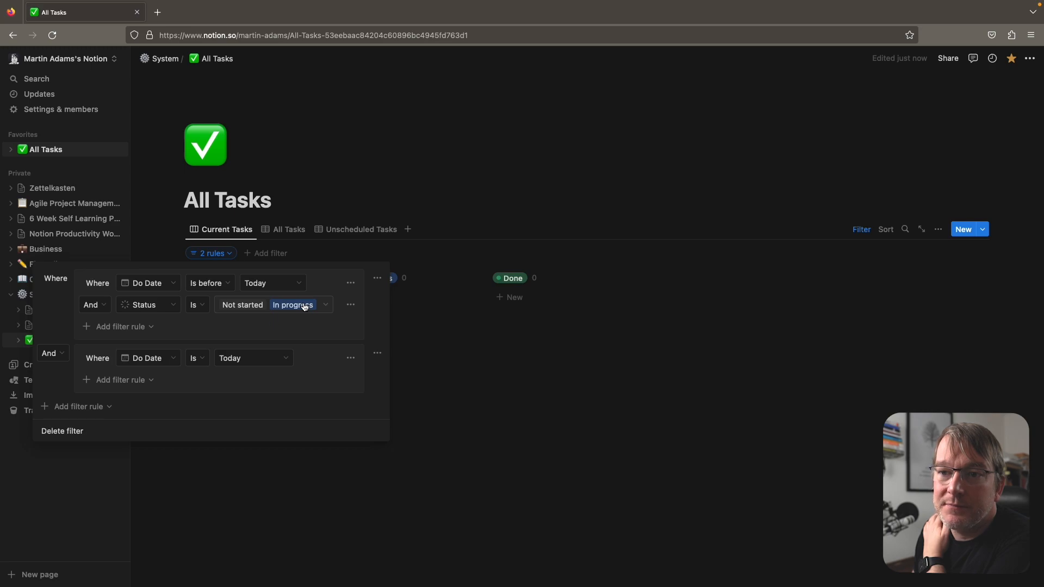
pyautogui.click(53, 353)
pyautogui.click(24, 400)
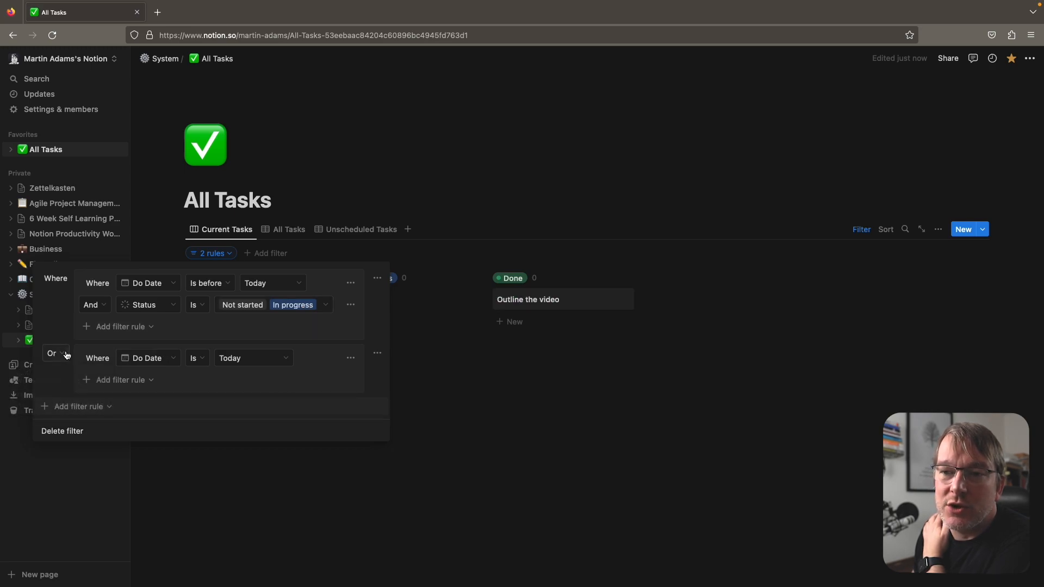
pyautogui.click(586, 382)
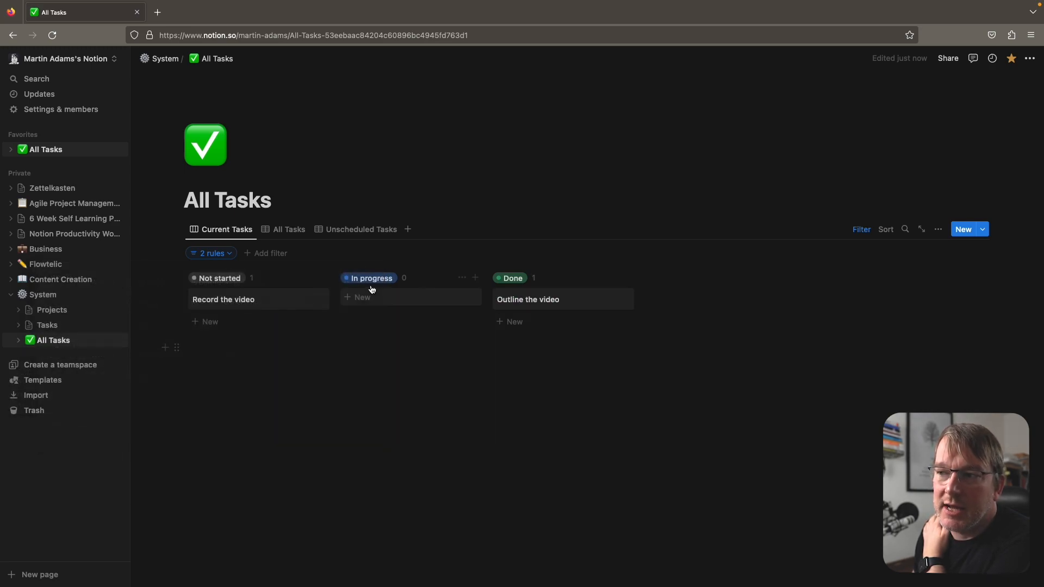
pyautogui.moveTo(565, 300)
pyautogui.mouseDown()
pyautogui.moveTo(349, 298)
pyautogui.moveTo(377, 287)
pyautogui.moveTo(549, 298)
pyautogui.mouseUp()
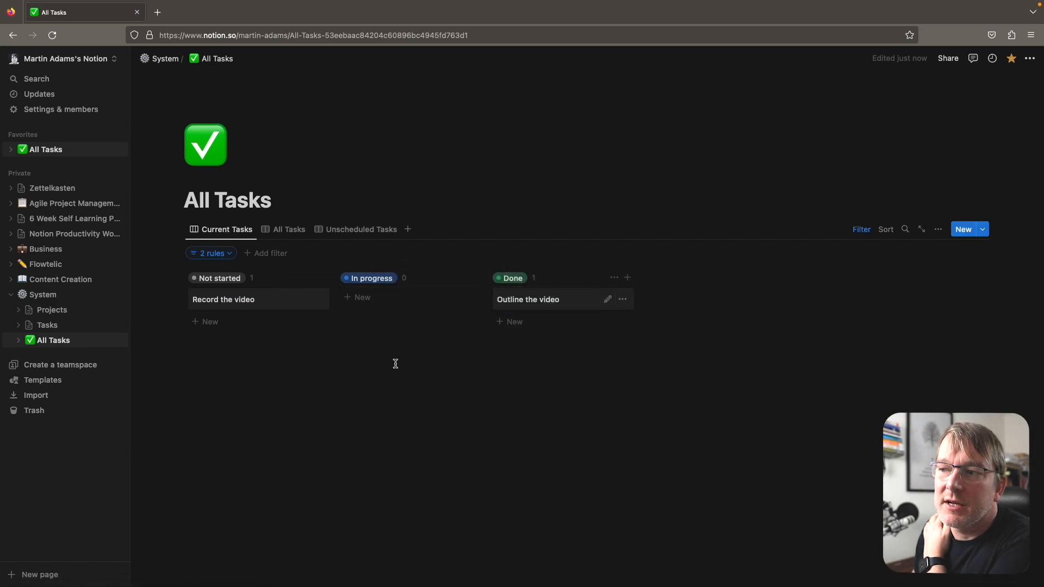
# Step: In the All Tasks view, set the Do Date of "Design the book cover" to March 7, 2023
pyautogui.click(281, 229)
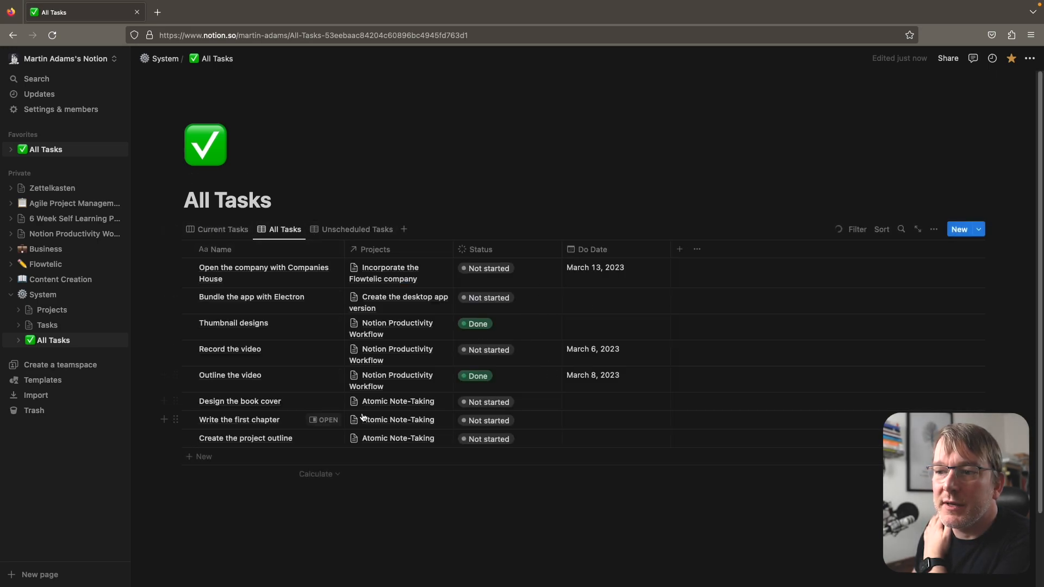
pyautogui.click(640, 405)
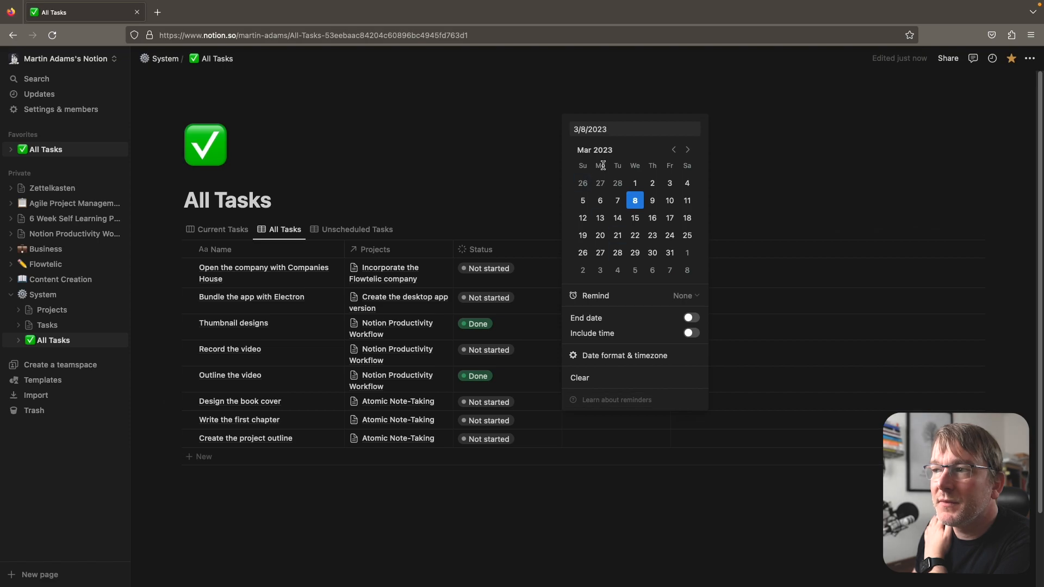
pyautogui.click(617, 201)
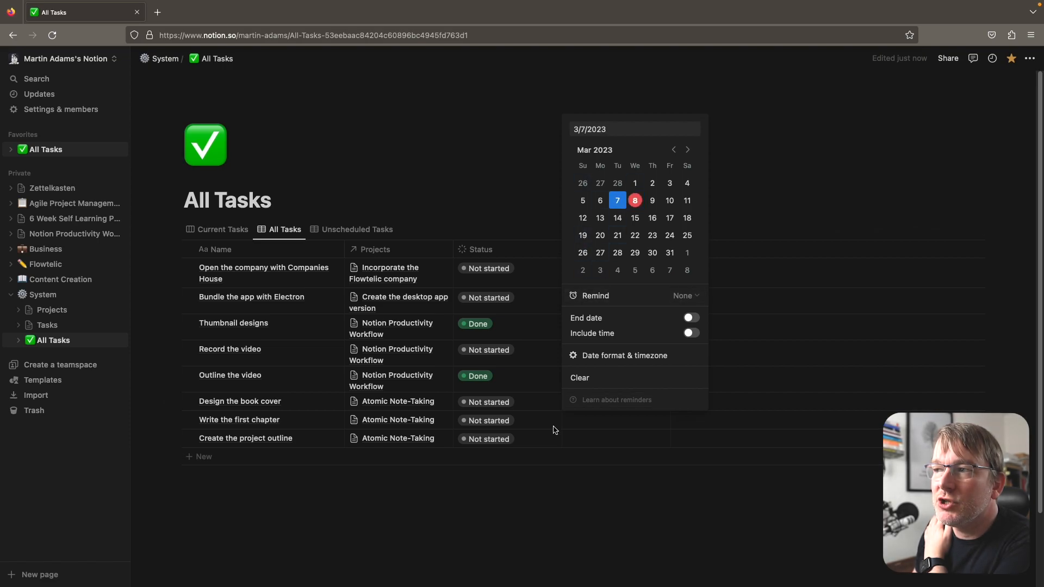
pyautogui.click(521, 505)
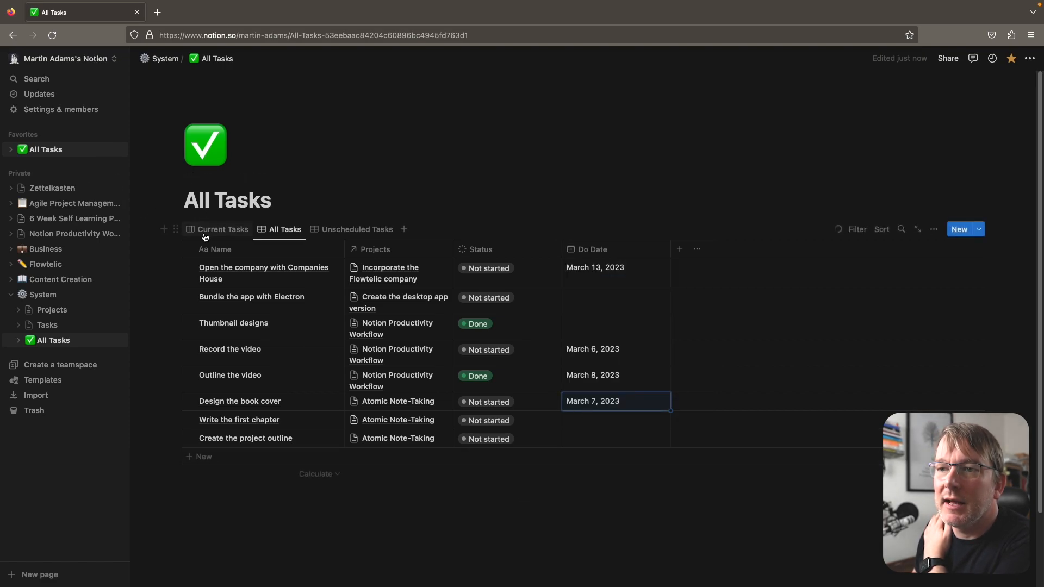
# Step: Move the "Design the book cover" card to Done on the Current Tasks board, and check the All Tasks and Unscheduled Tasks views
pyautogui.click(222, 229)
pyautogui.moveTo(229, 304); pyautogui.dragTo(536, 297)
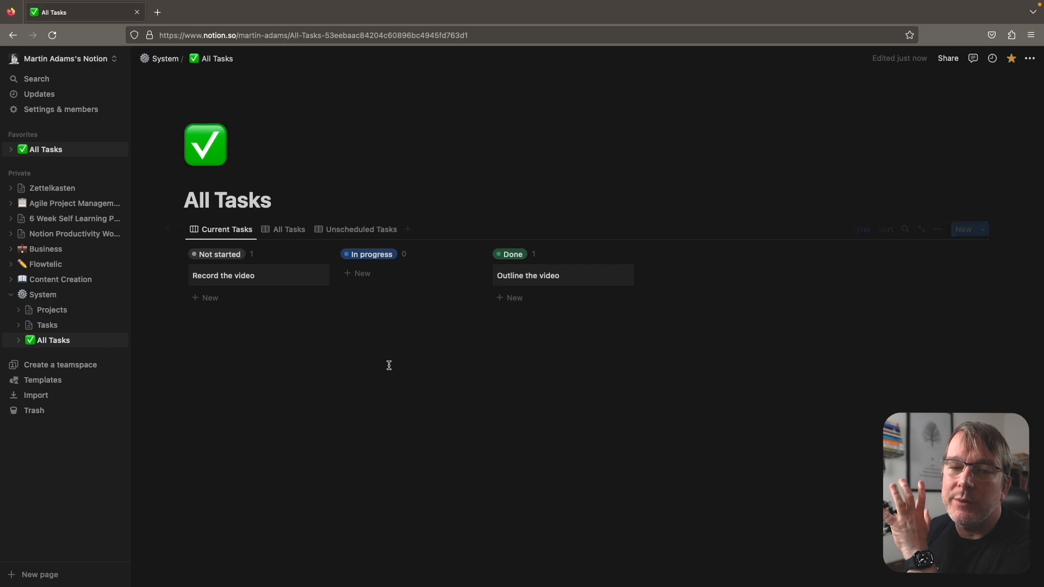
pyautogui.click(283, 231)
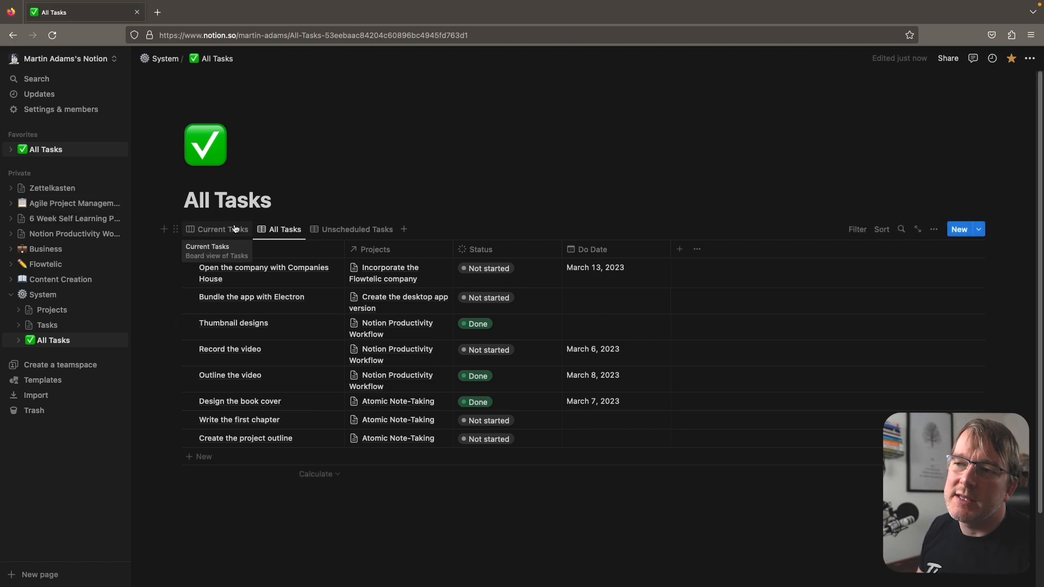
pyautogui.click(363, 233)
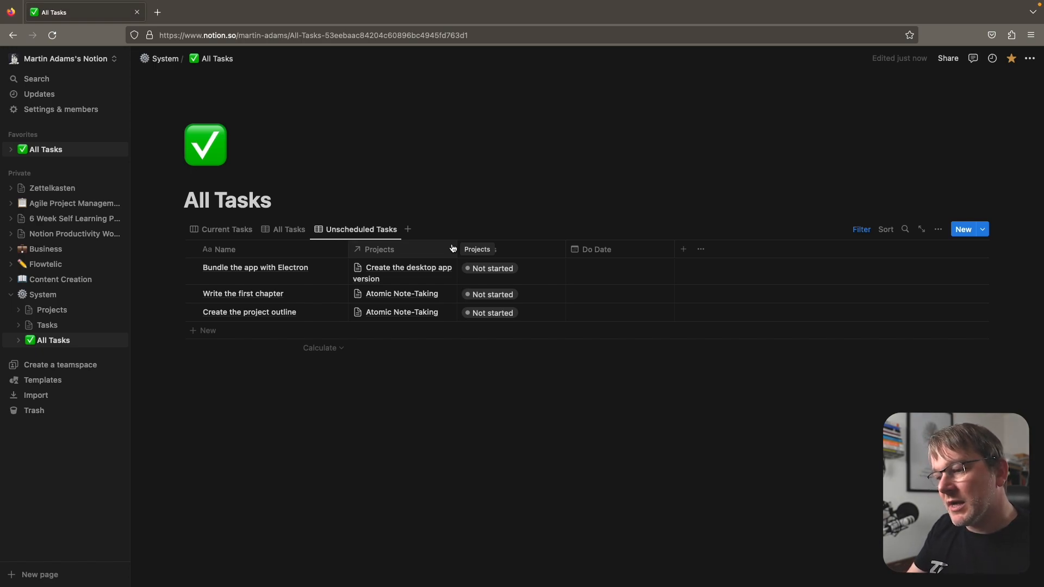
# Step: Duplicate the Unscheduled Tasks view and rename the copy "Slipped Tasks"
pyautogui.moveTo(451, 248); pyautogui.dragTo(454, 245)
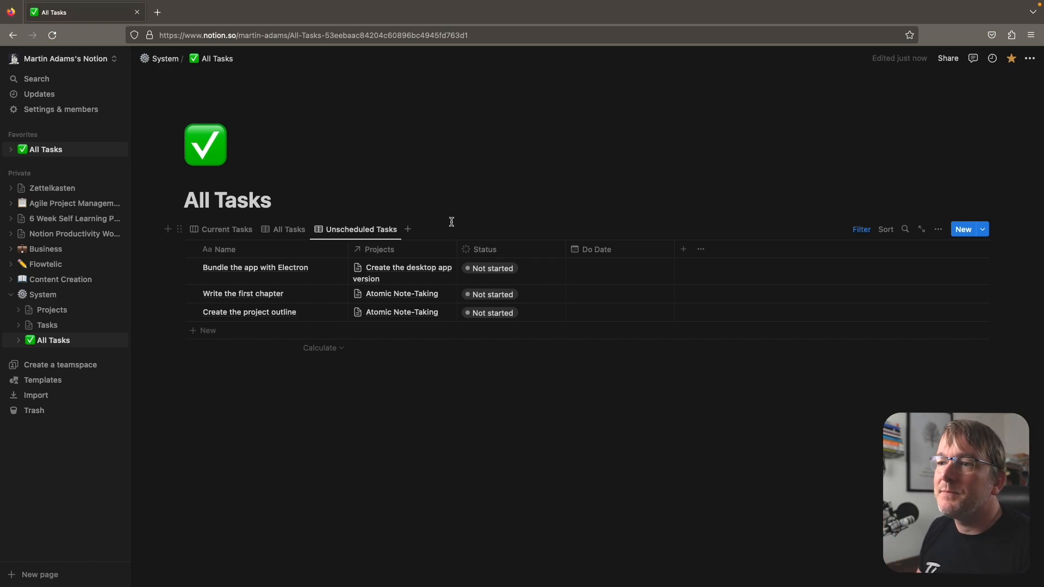
pyautogui.click(360, 231)
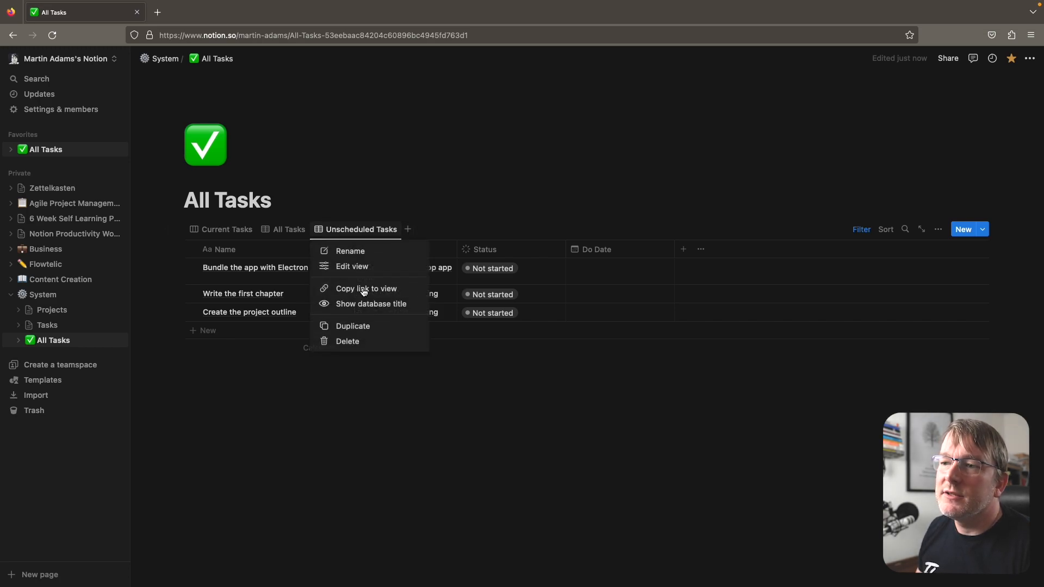
pyautogui.click(353, 325)
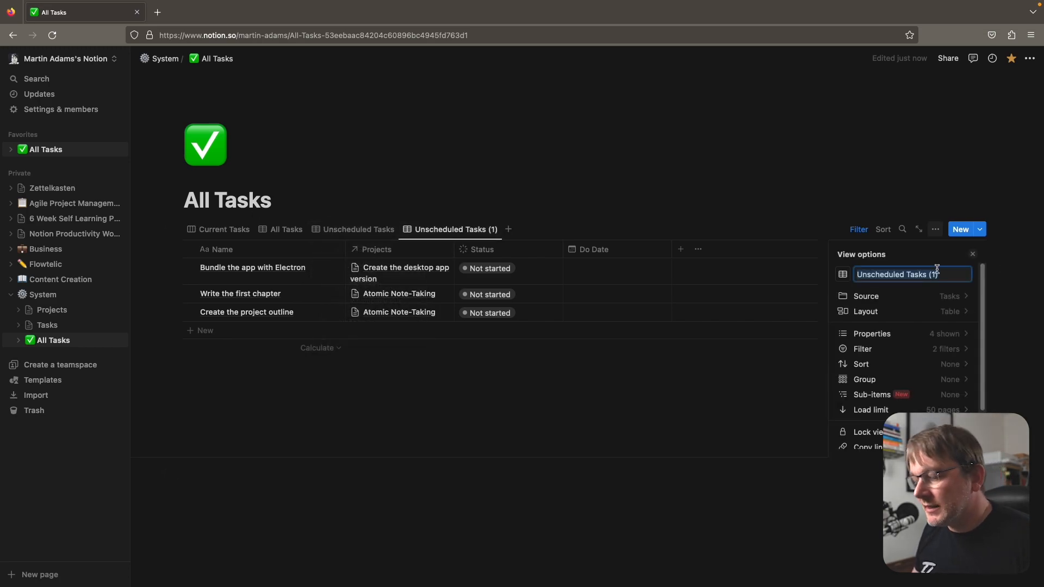
pyautogui.write('Slipped Tasks')
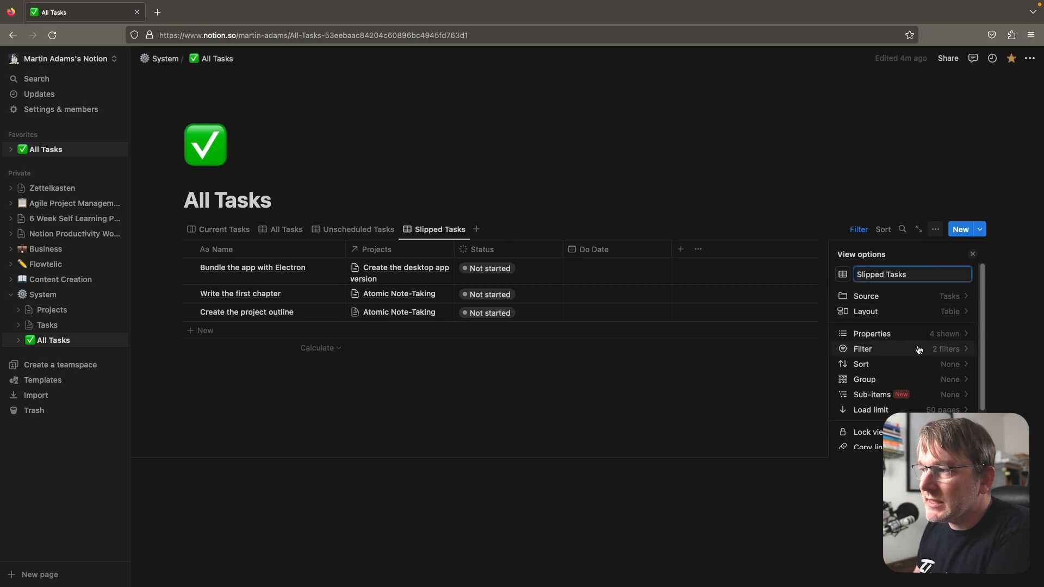
pyautogui.click(438, 237)
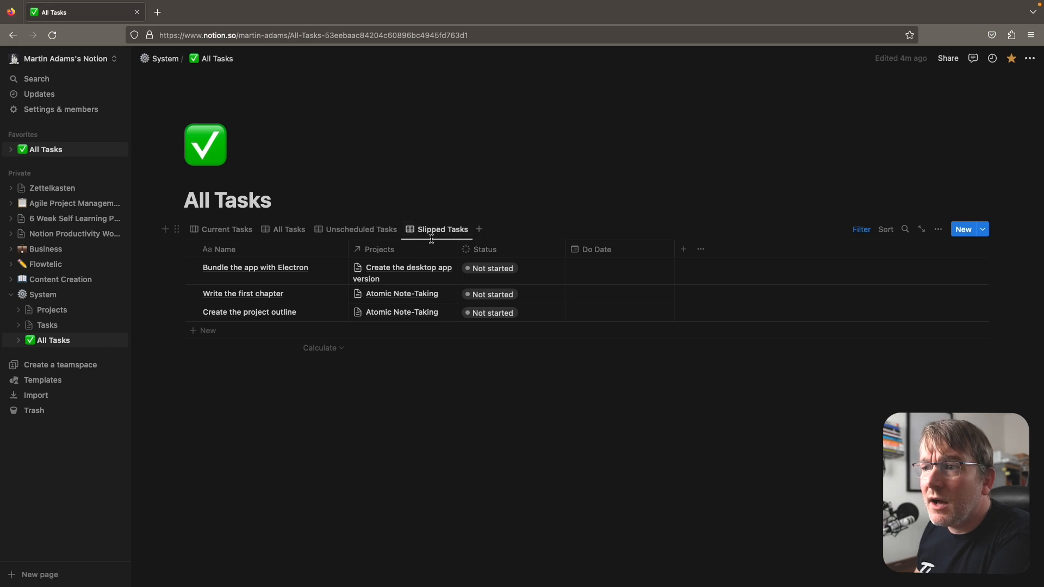
# Step: Change the Do Date filter condition of the Slipped Tasks view to "is before", keeping the Status filter on To-do and In Progress
pyautogui.click(858, 234)
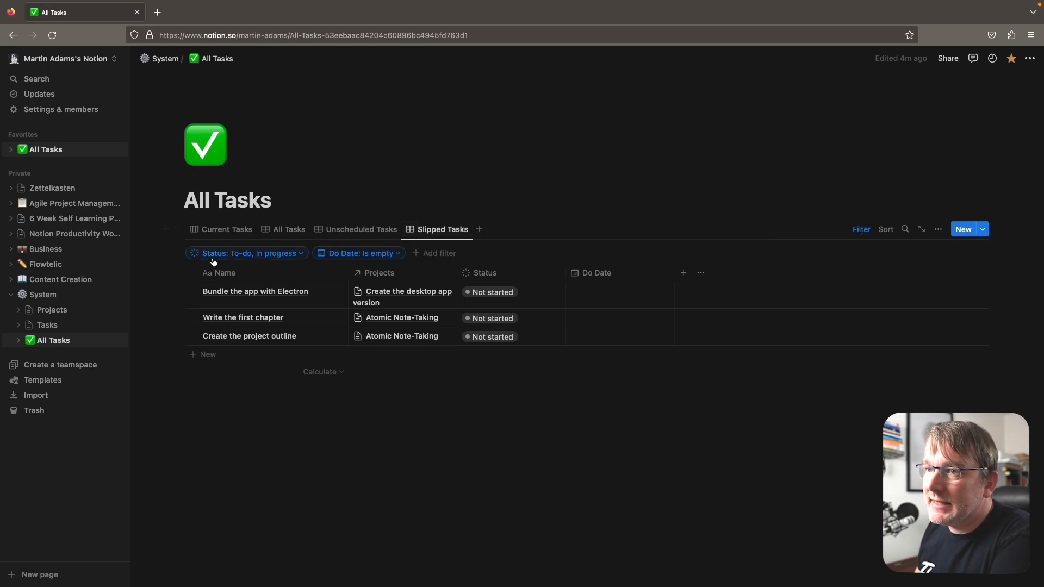
pyautogui.click(274, 253)
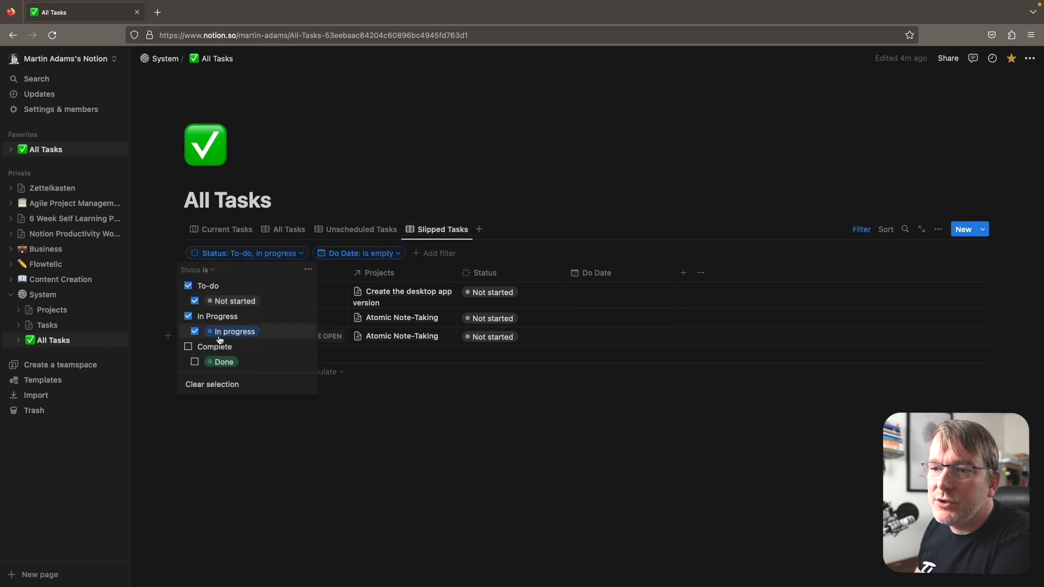
pyautogui.click(386, 254)
pyautogui.click(358, 270)
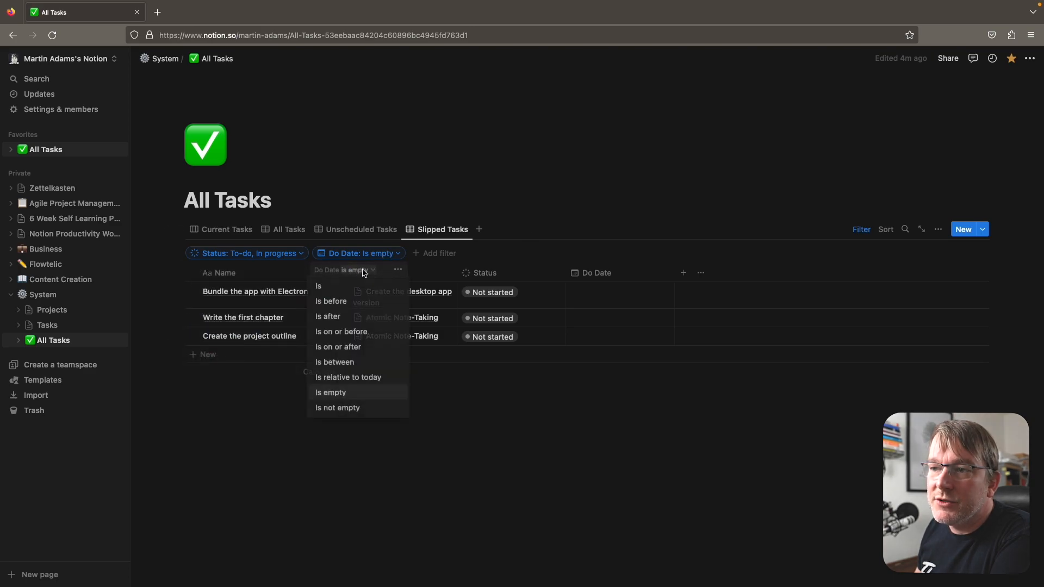
pyautogui.click(340, 331)
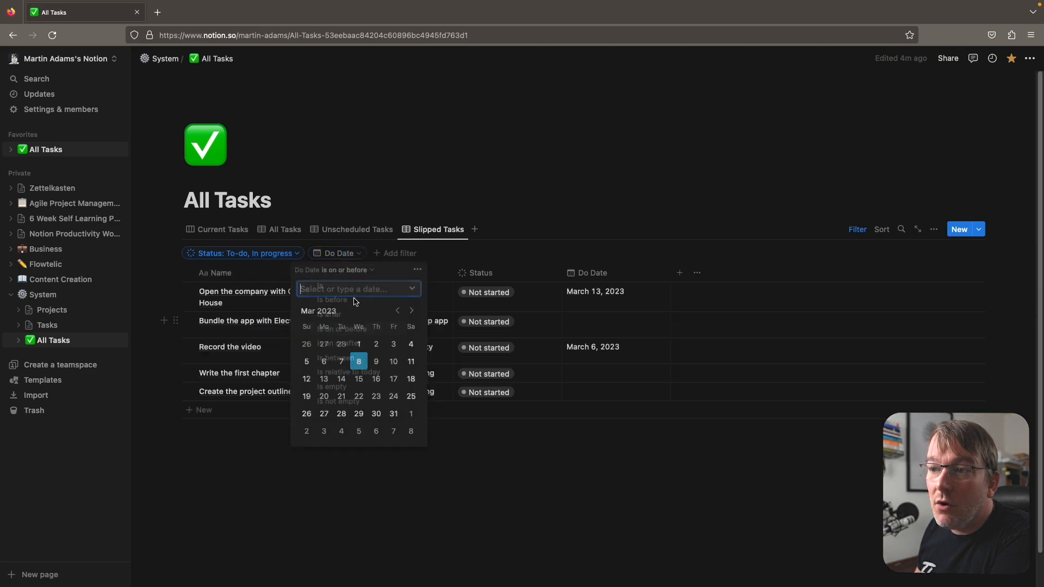
pyautogui.click(354, 256)
pyautogui.click(353, 256)
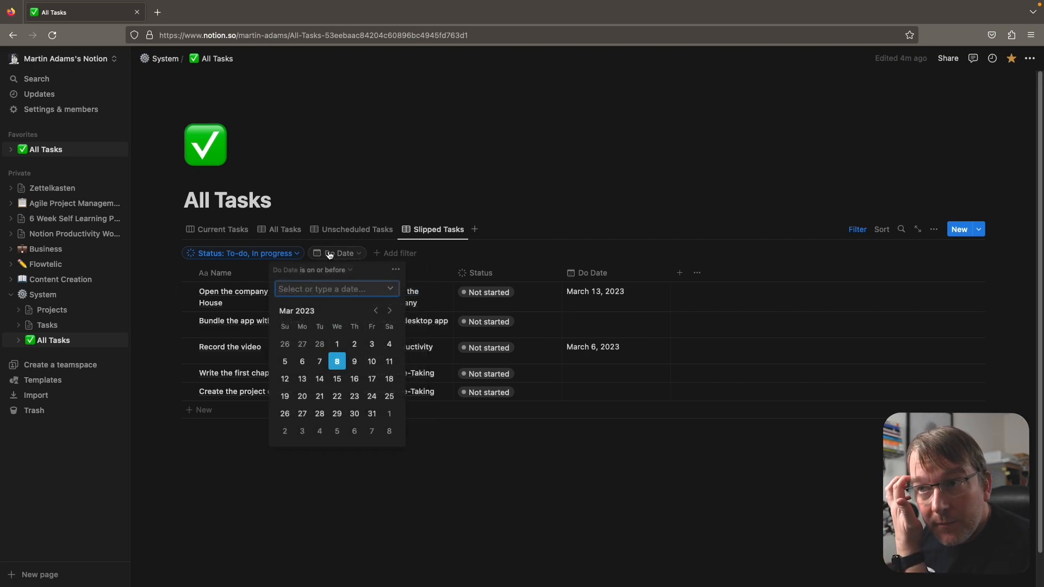
pyautogui.click(326, 270)
pyautogui.click(305, 300)
# Step: Convert the Do Date filter into an advanced filter rule and set it to before Today
pyautogui.click(397, 269)
pyautogui.click(449, 295)
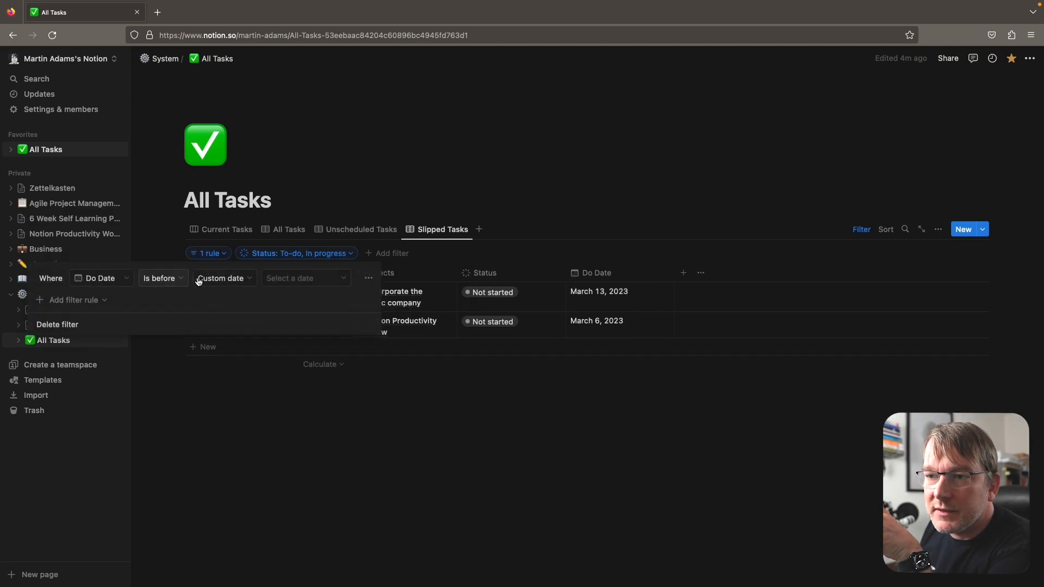
pyautogui.click(235, 279)
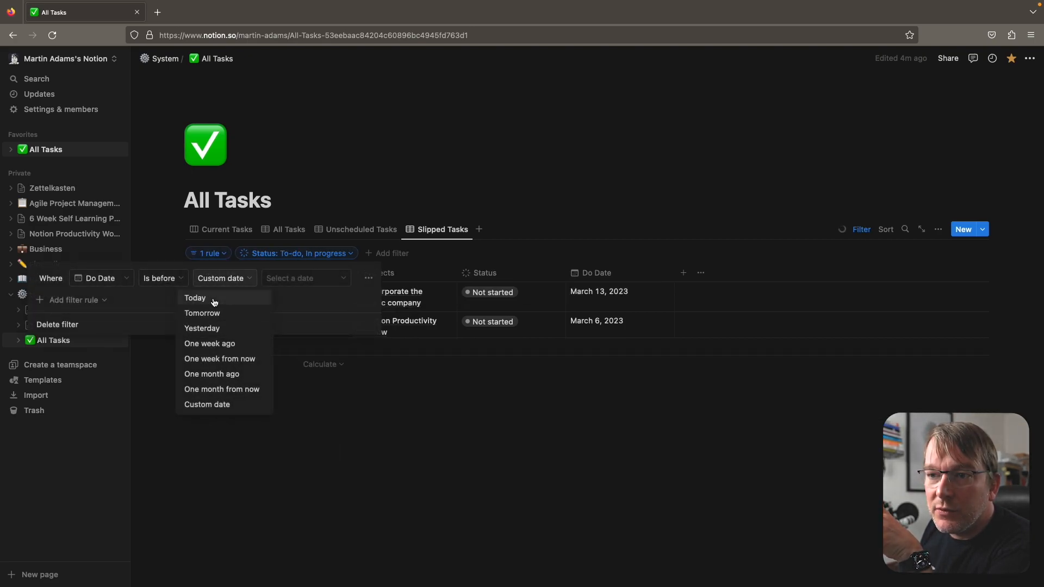
pyautogui.click(195, 298)
pyautogui.click(415, 383)
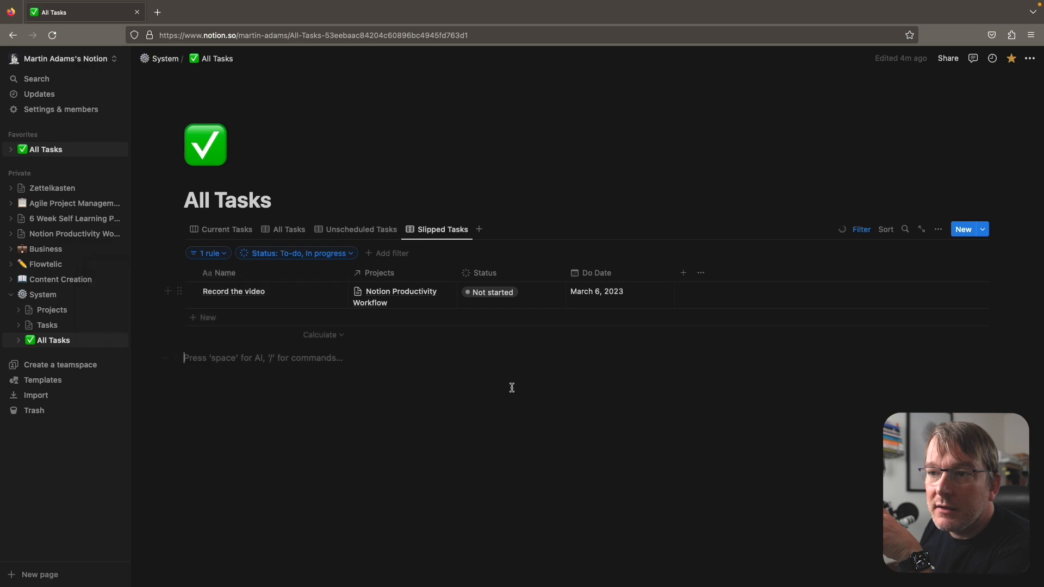
pyautogui.click(222, 255)
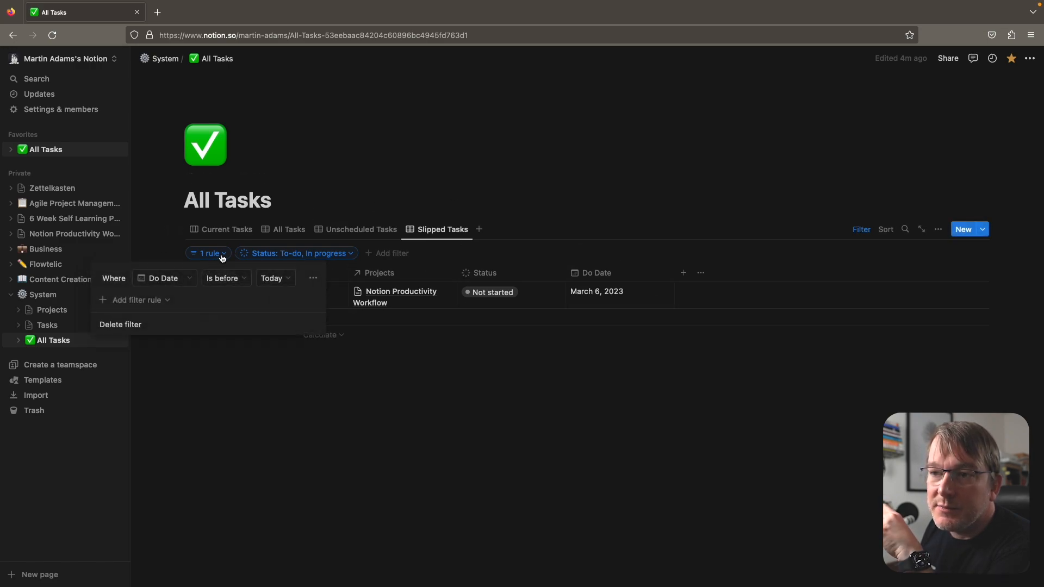
pyautogui.click(373, 368)
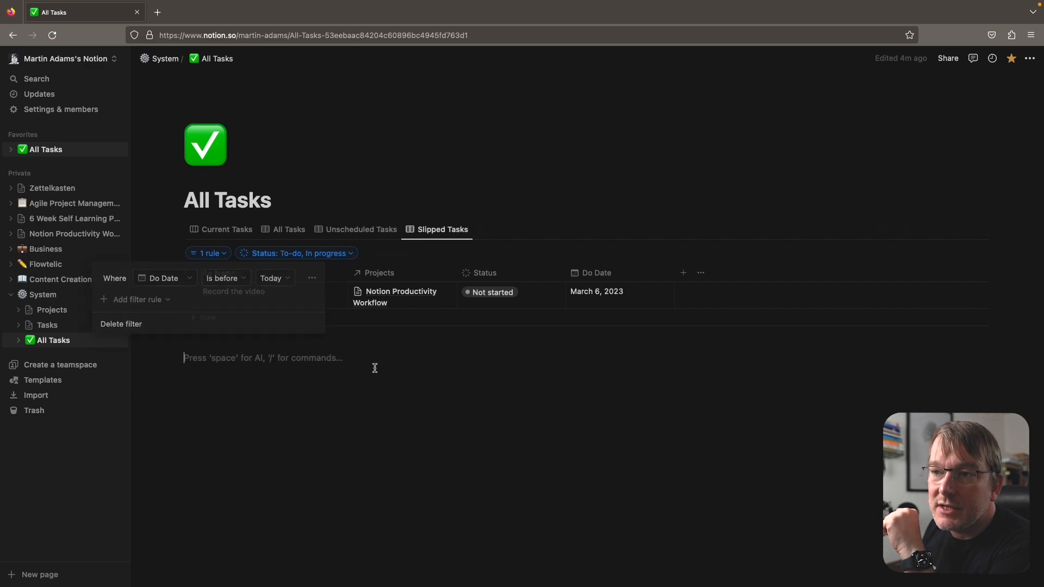
# Step: Set the Do Date of "Record the video" to March 8, 2023, and check the Current Tasks board
pyautogui.click(613, 296)
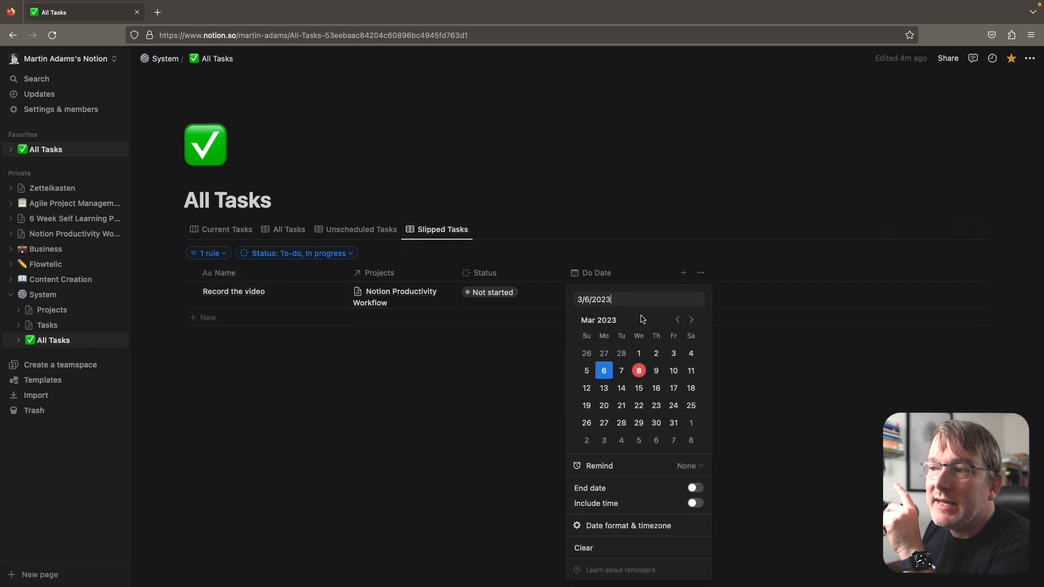
pyautogui.click(641, 369)
pyautogui.click(226, 229)
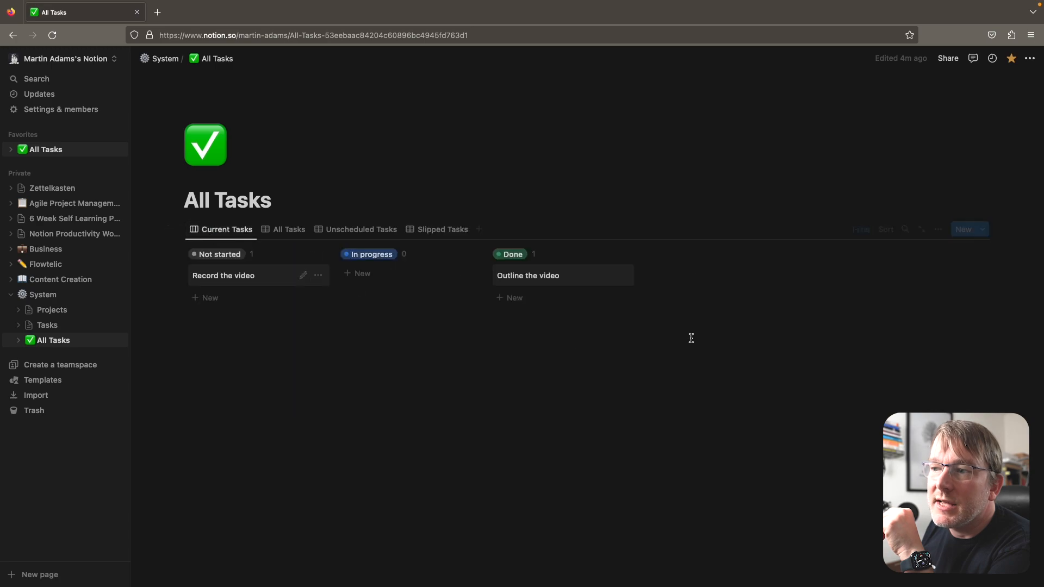